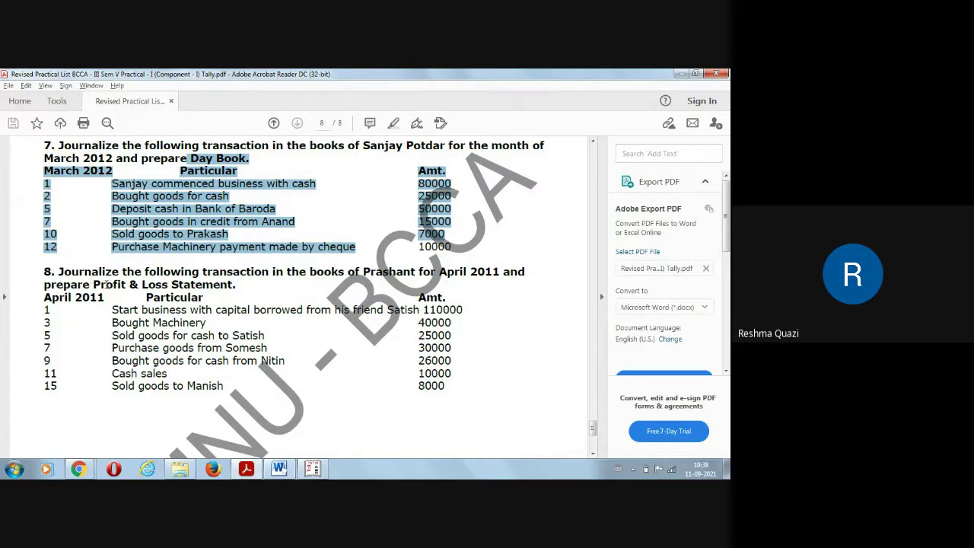
- Examine which report each exercise asks for, comparing exercise 8's Profit & Loss Statement with the reports required in exercises 5 to 7
left_click_drag(168, 284, 233, 285)
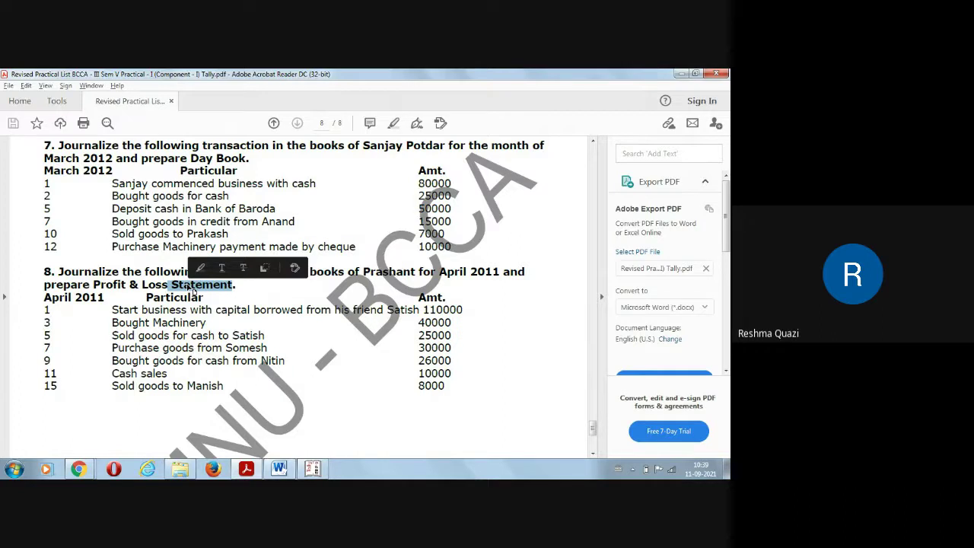
left_click(225, 346)
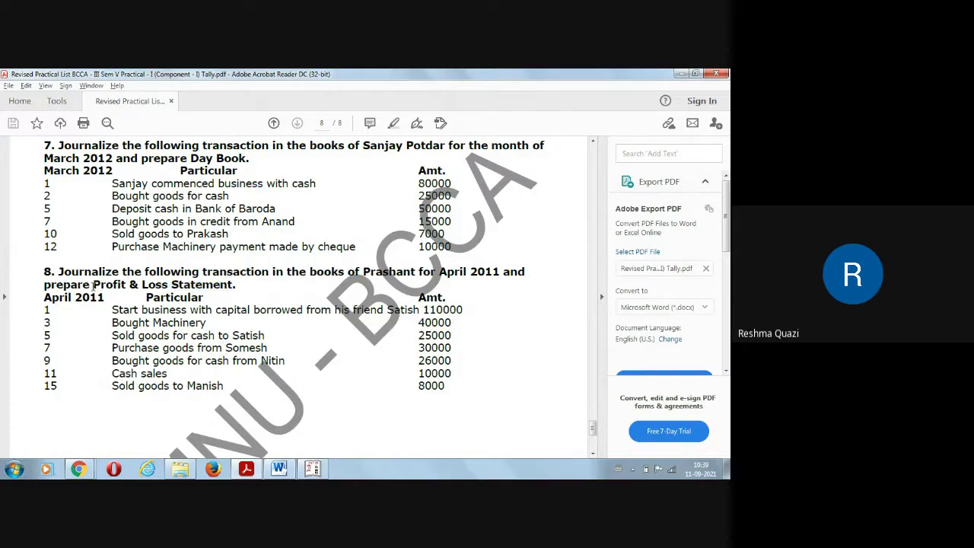
left_click_drag(93, 286, 233, 289)
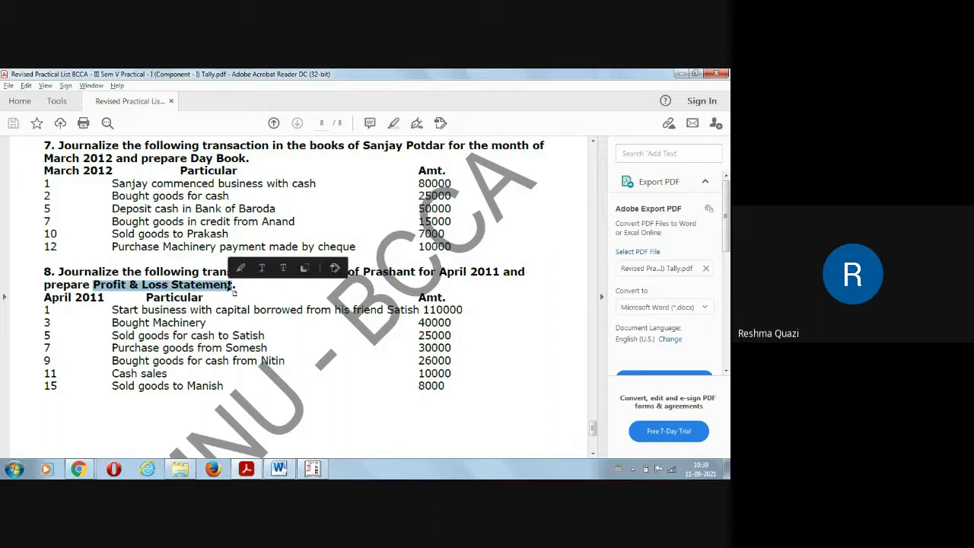
scroll(233, 290, "up", 1)
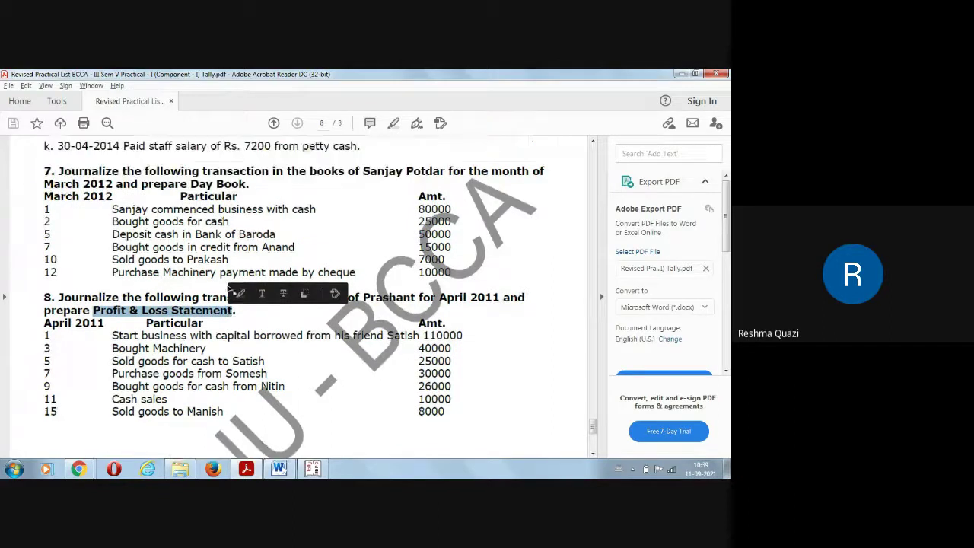
left_click_drag(190, 185, 254, 185)
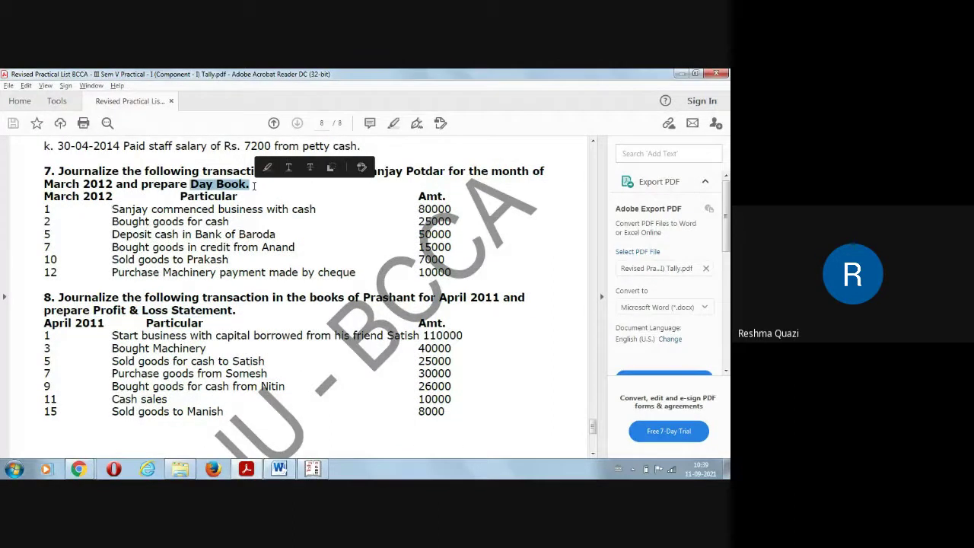
scroll(200, 226, "up", 10)
left_click_drag(200, 226, 183, 210)
scroll(174, 222, "up", 4)
scroll(175, 222, "up", 4)
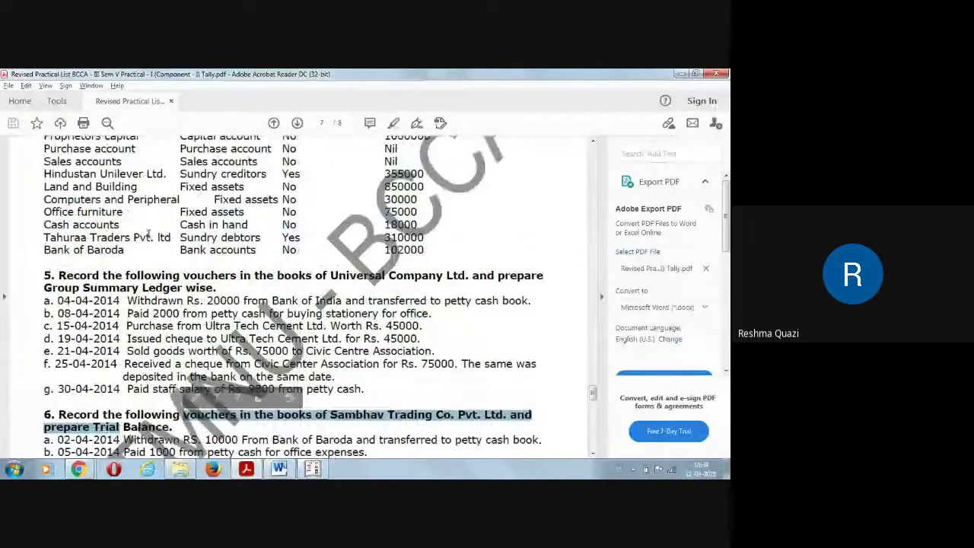
left_click_drag(145, 287, 215, 289)
scroll(202, 283, "down", 15)
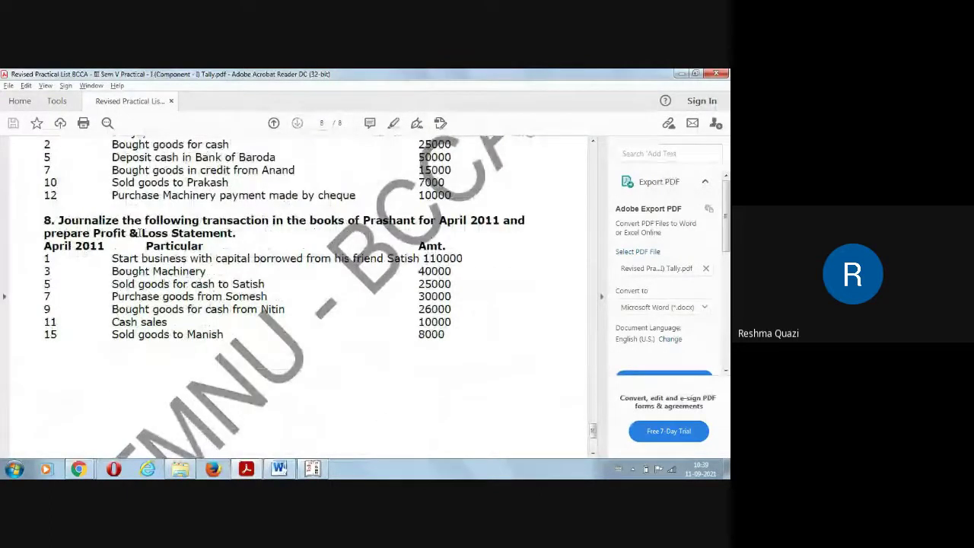
left_click_drag(93, 233, 227, 236)
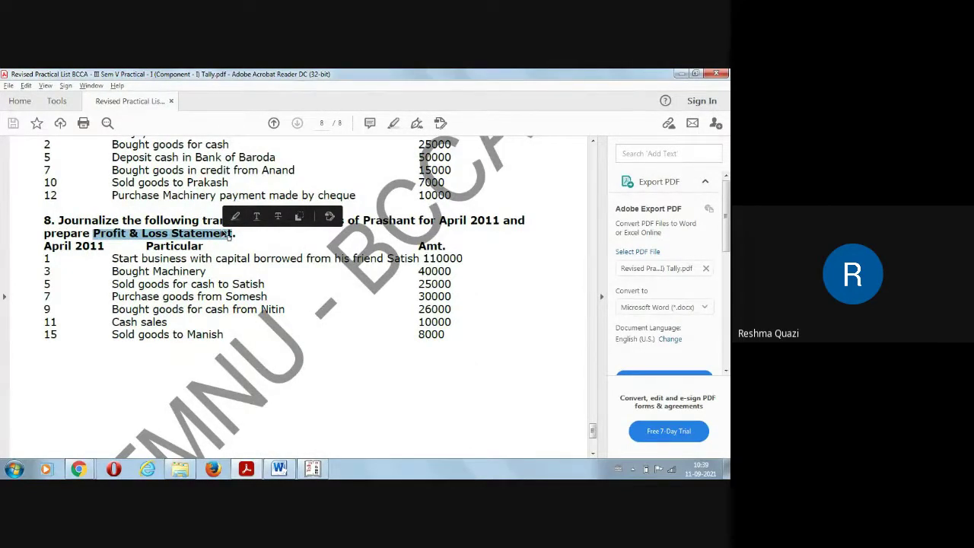
left_click(138, 310)
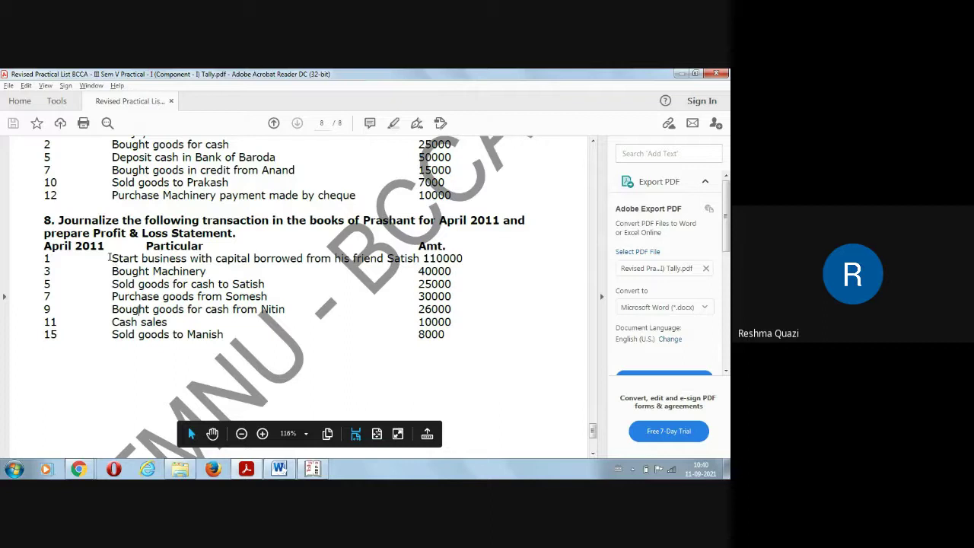
- Examine the 1 April transaction of exercise 8, about starting the business with borrowed capital, including its amount and the books' owner
left_click_drag(112, 258, 213, 259)
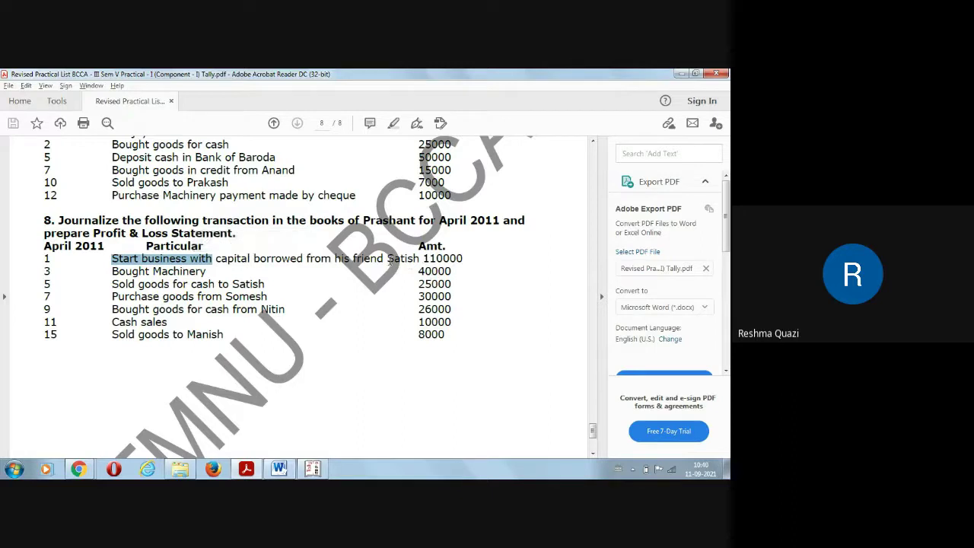
left_click_drag(306, 258, 415, 261)
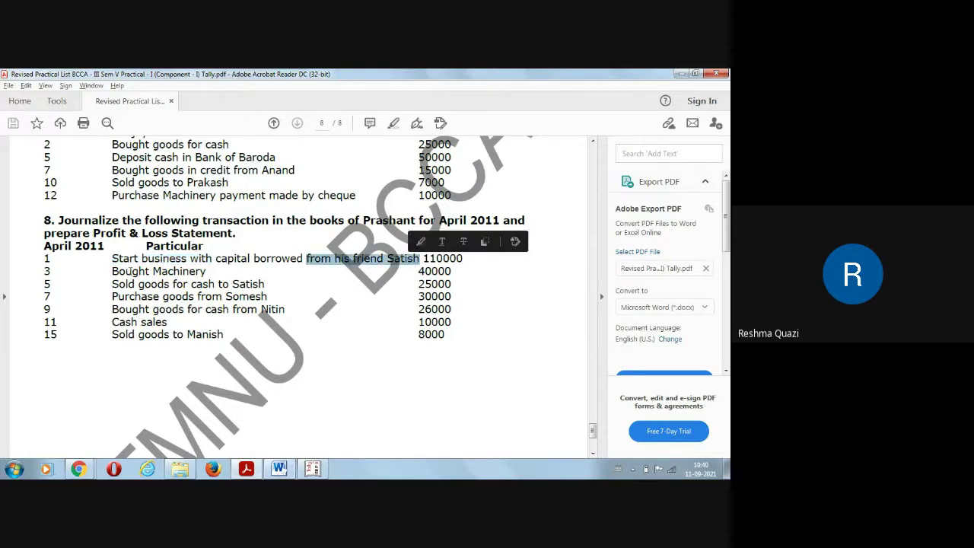
left_click_drag(112, 258, 236, 258)
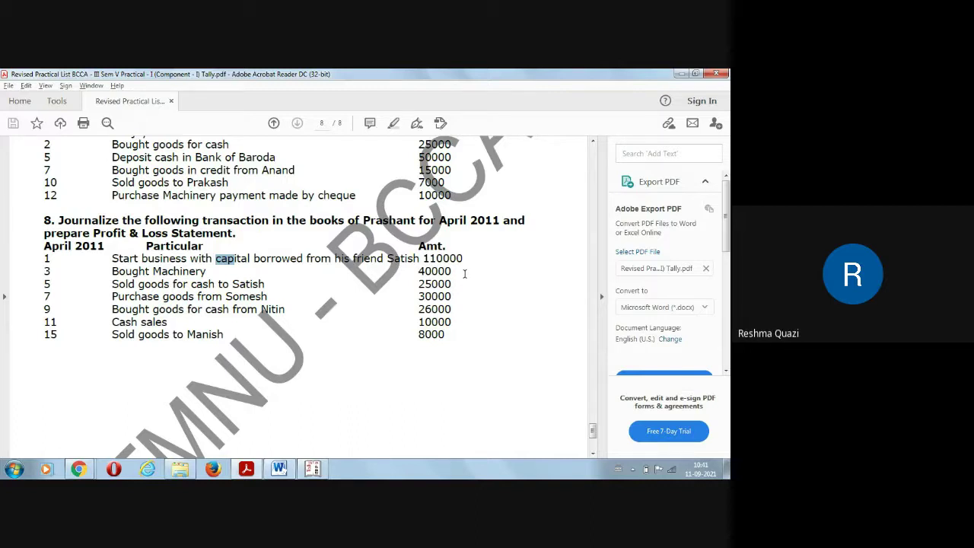
left_click(422, 259)
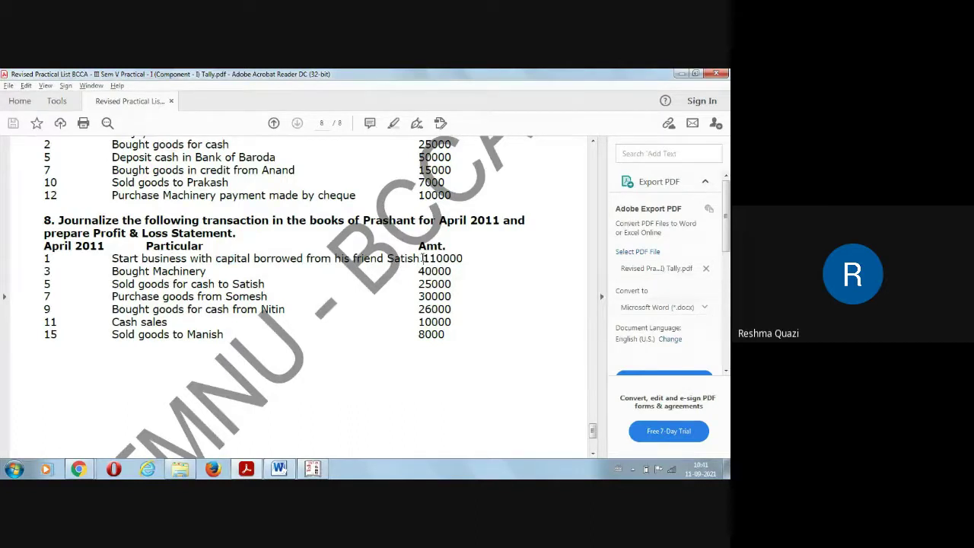
left_click_drag(423, 259, 429, 260)
left_click_drag(362, 221, 420, 223)
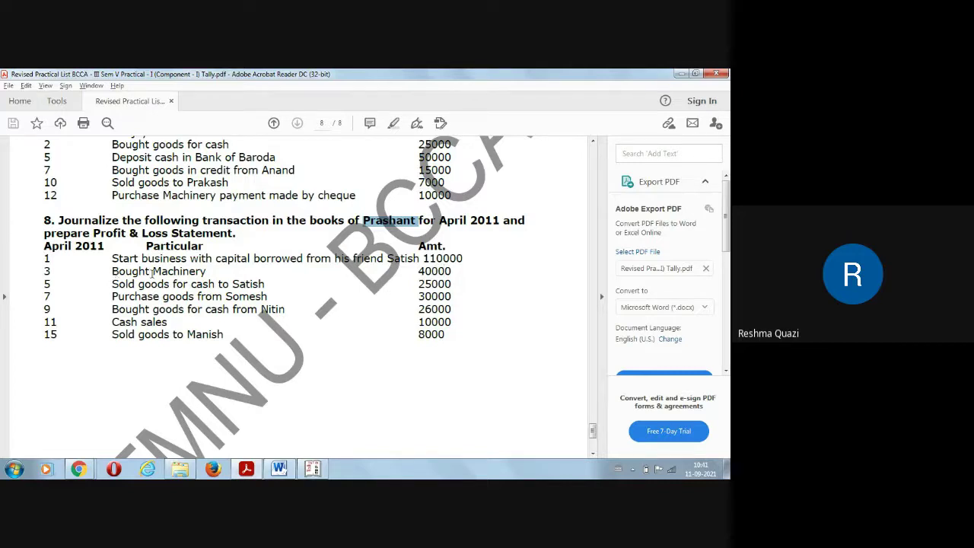
- Examine the 3 April "Bought Machinery" transaction in exercise 8 together with its amount
left_click_drag(152, 272, 202, 276)
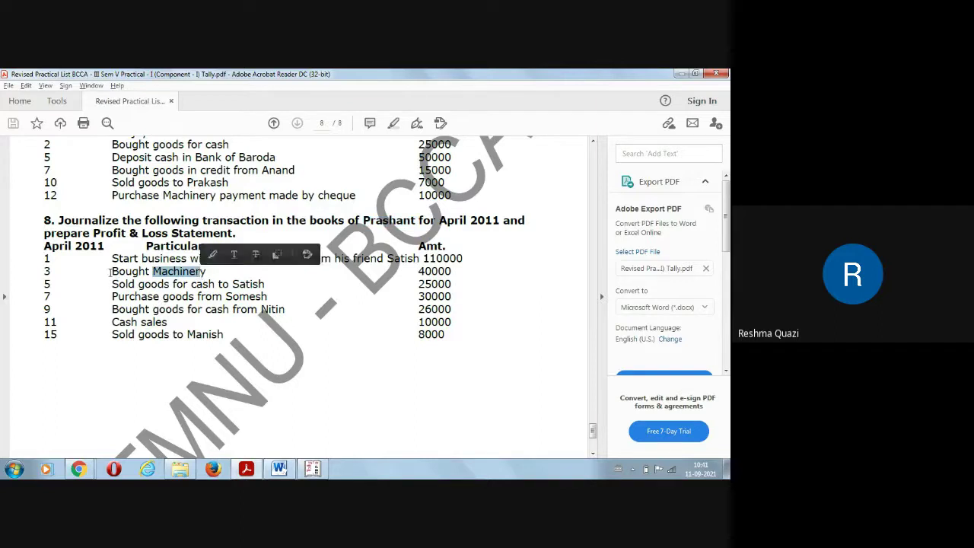
left_click_drag(112, 273, 206, 273)
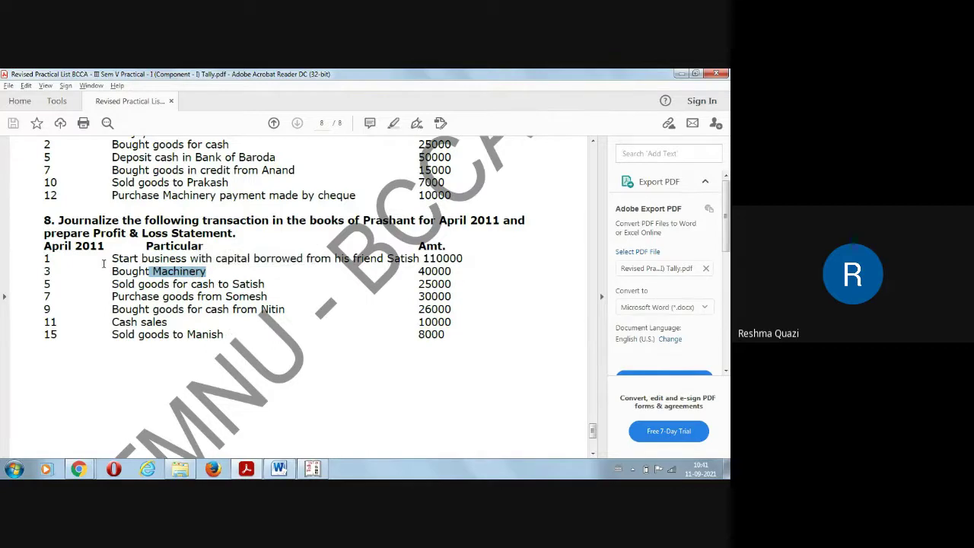
left_click_drag(112, 272, 205, 274)
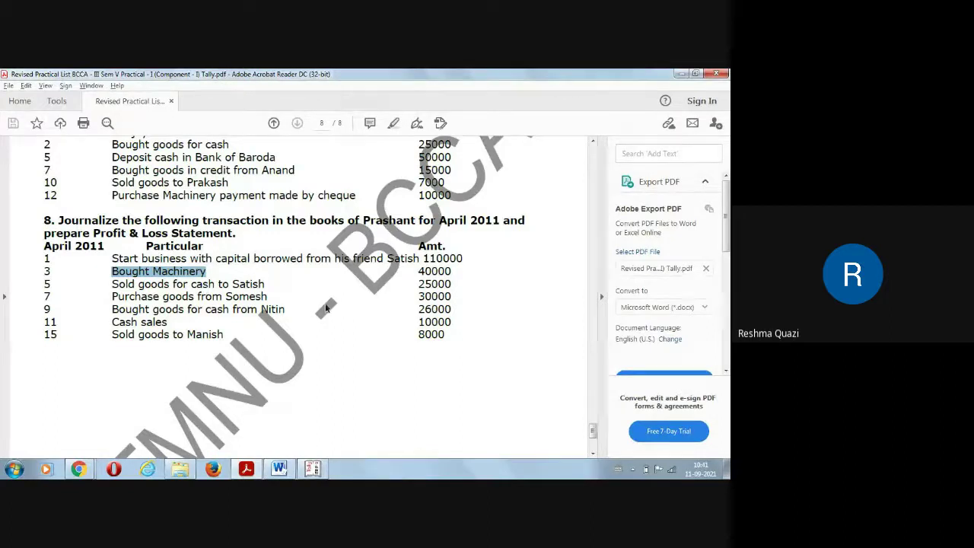
left_click(427, 272)
left_click_drag(426, 272, 451, 272)
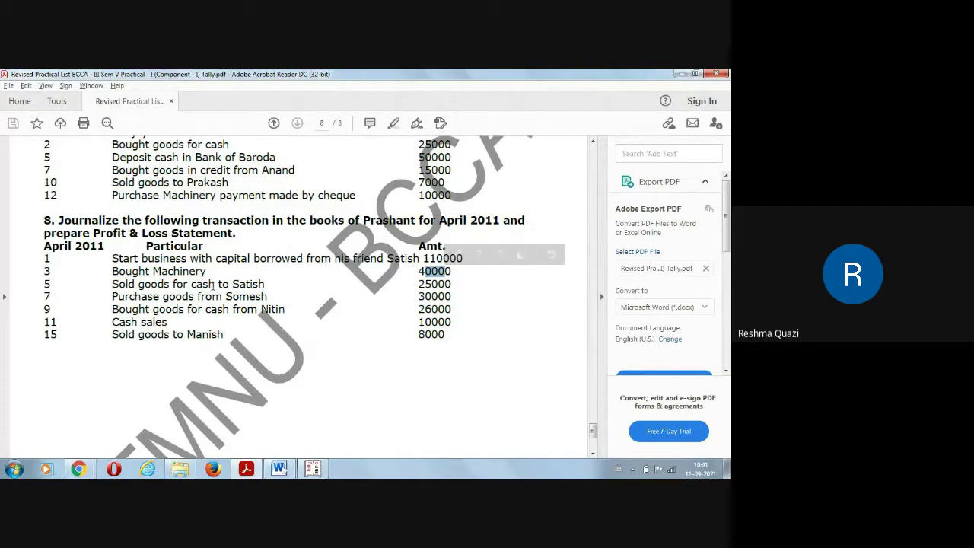
- Examine the 5 April cash sale in exercise 8, comparing its wording with the "Sold goods to" entry of exercise 7
left_click_drag(232, 285, 264, 282)
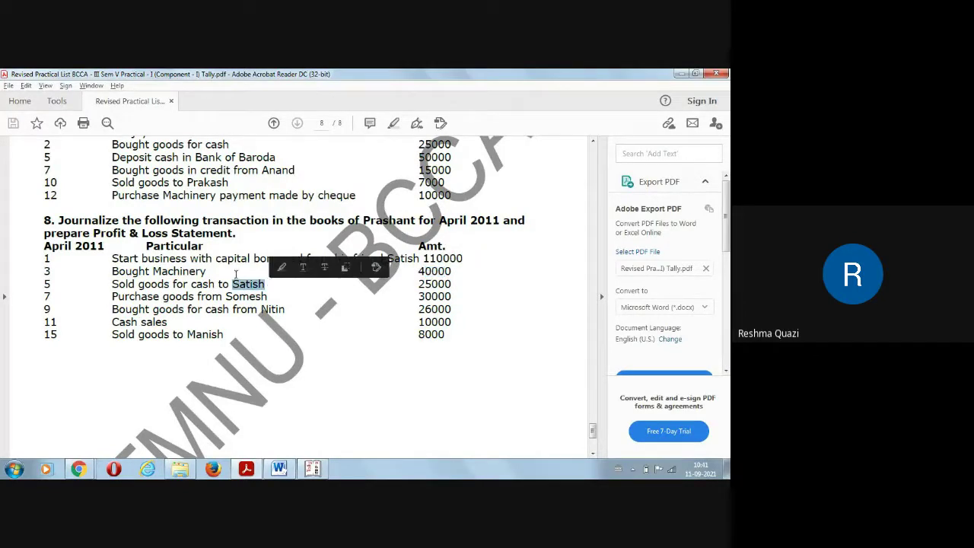
left_click_drag(190, 285, 255, 286)
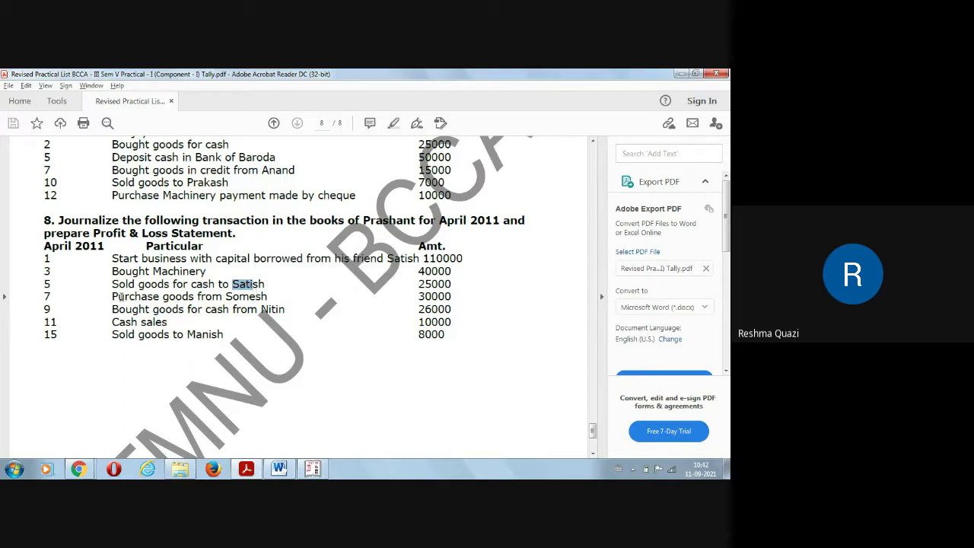
left_click(281, 286)
left_click_drag(191, 284, 238, 290)
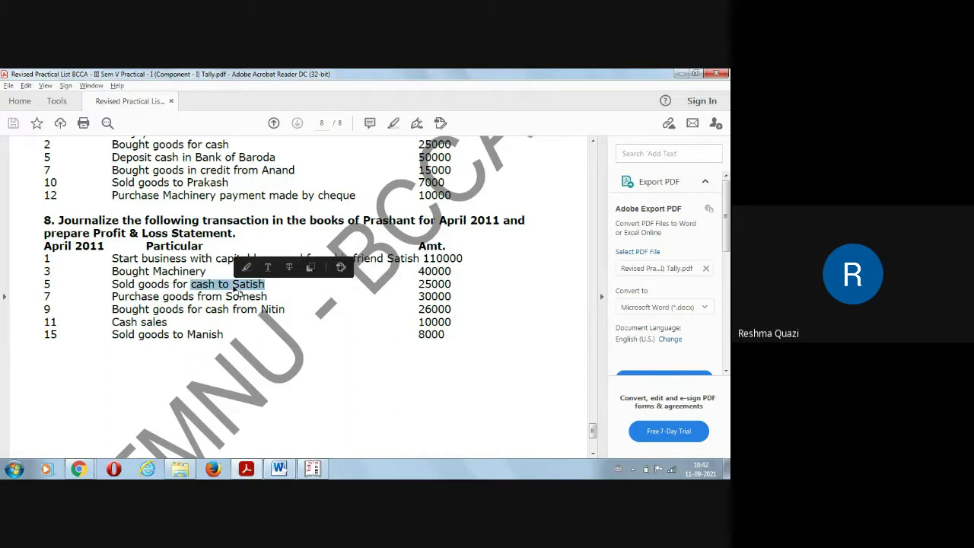
scroll(238, 291, "up", 1)
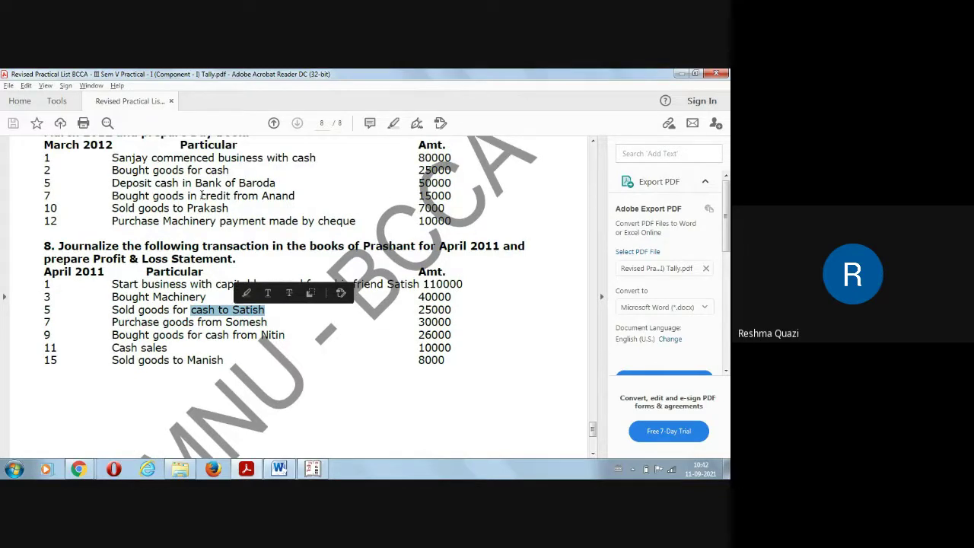
left_click_drag(112, 208, 183, 207)
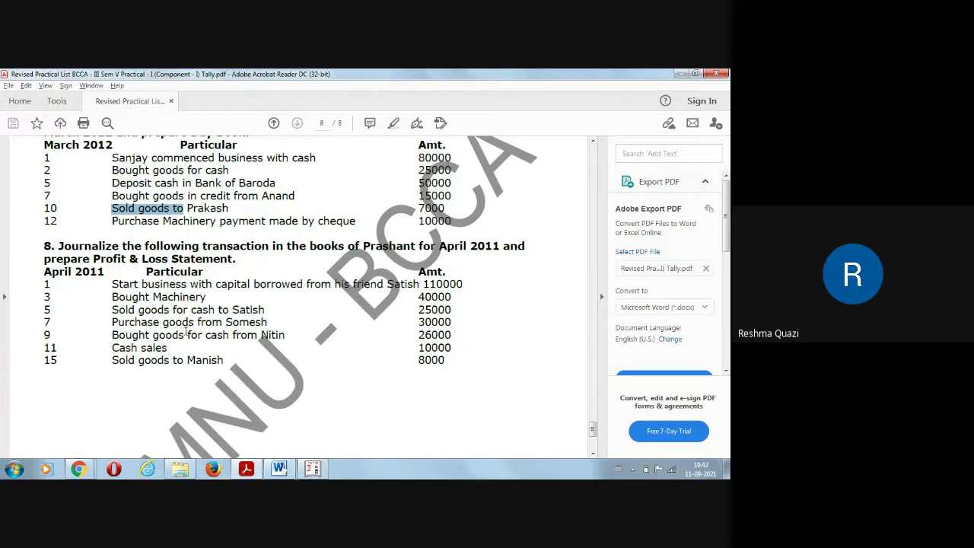
left_click_drag(112, 310, 264, 310)
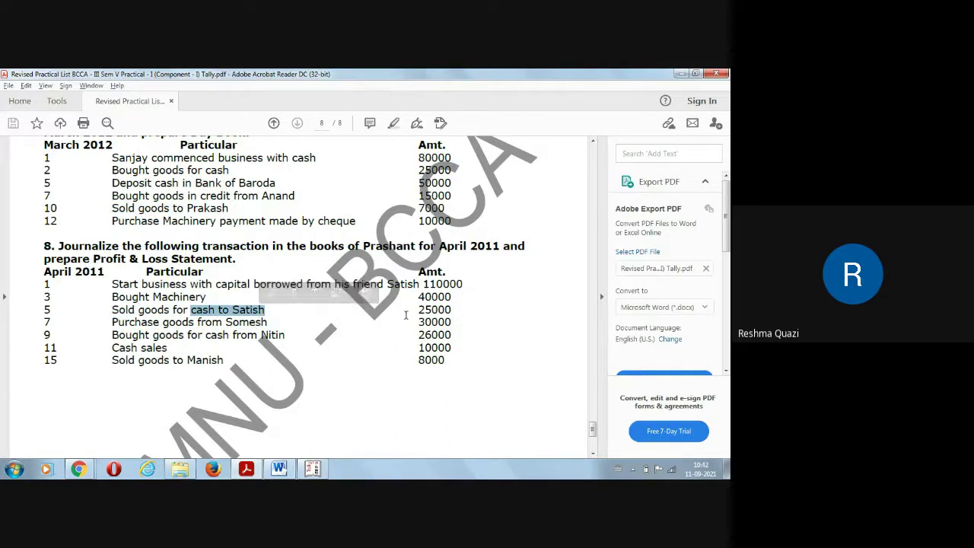
left_click(232, 310)
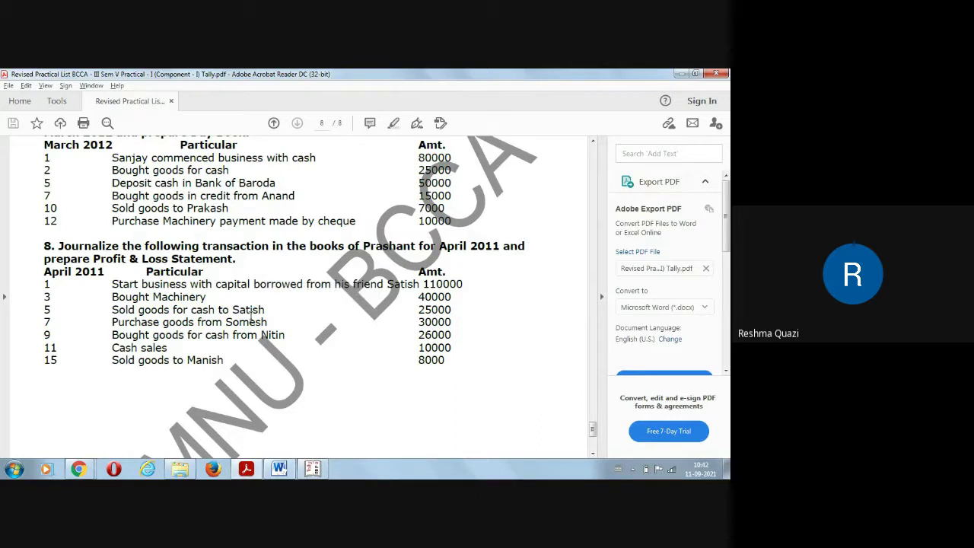
left_click_drag(112, 310, 169, 310)
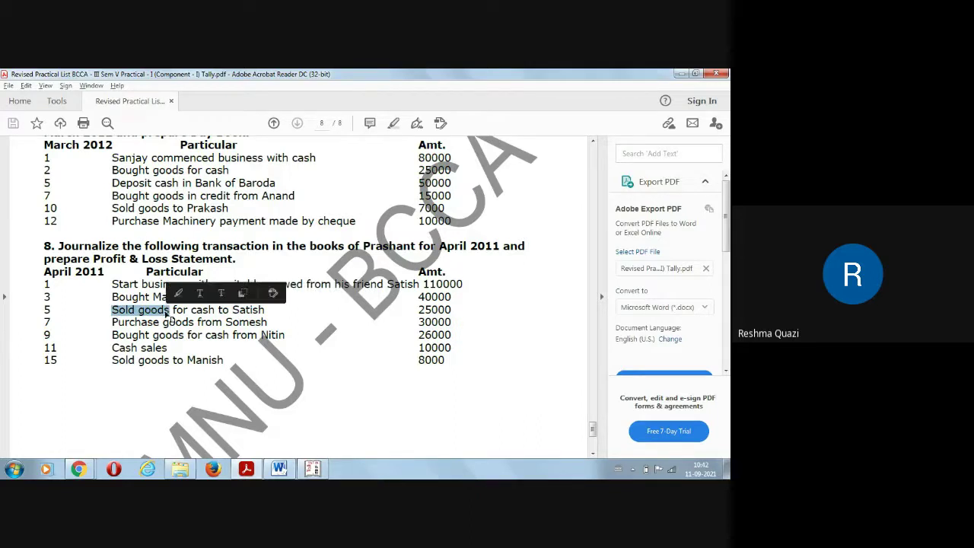
left_click_drag(414, 304, 45, 295)
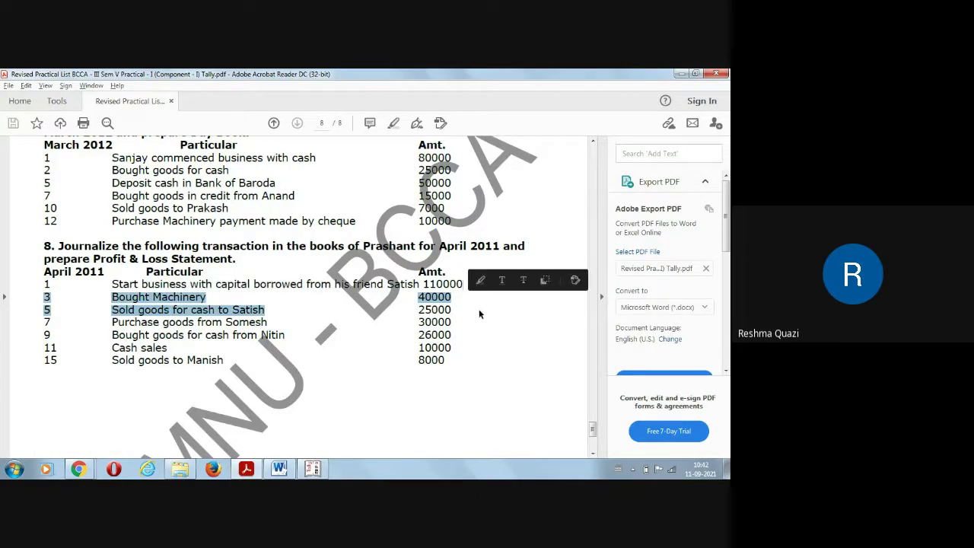
- Examine the 7 April goods purchase in exercise 8 against the "for cash" wording of the 5 April sale and the 9 April purchase
left_click(189, 325)
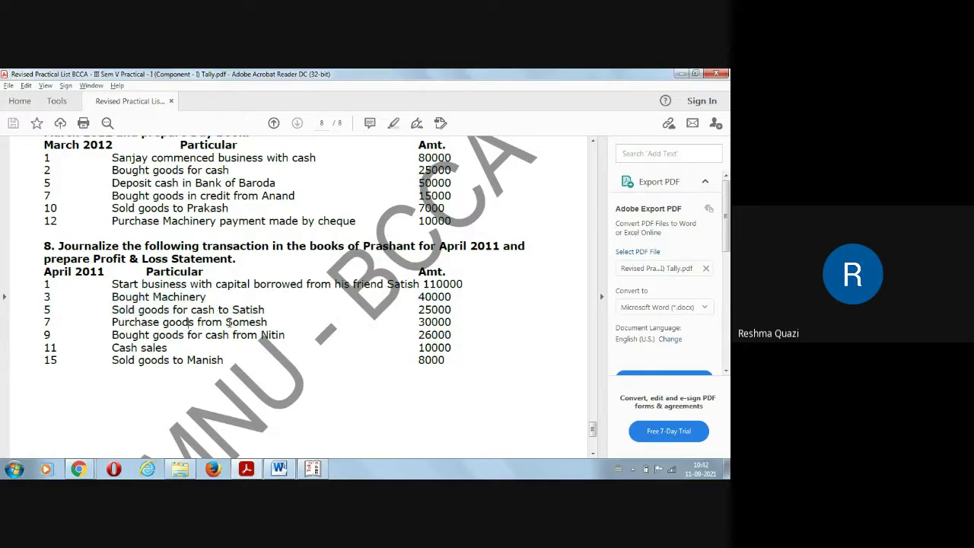
double_click(228, 322)
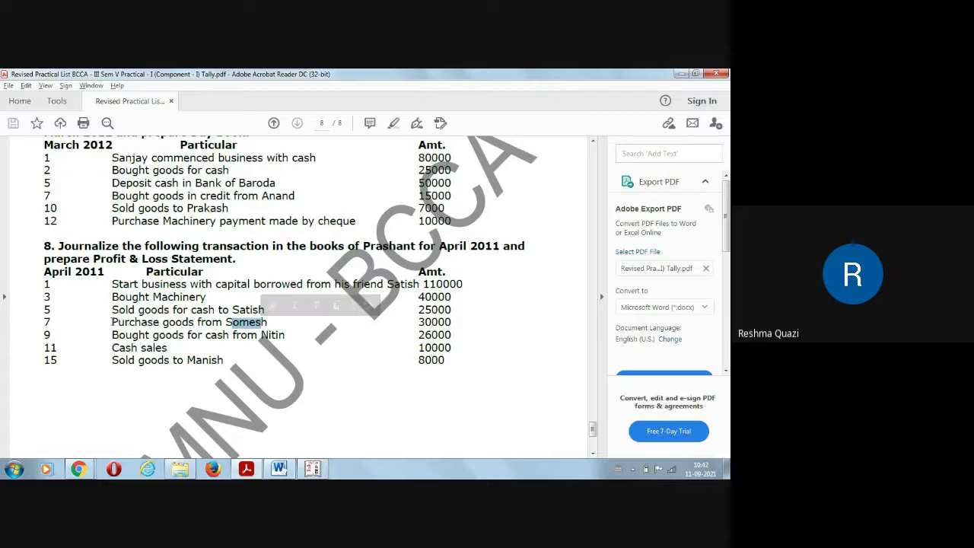
left_click_drag(111, 322, 293, 321)
left_click(268, 324)
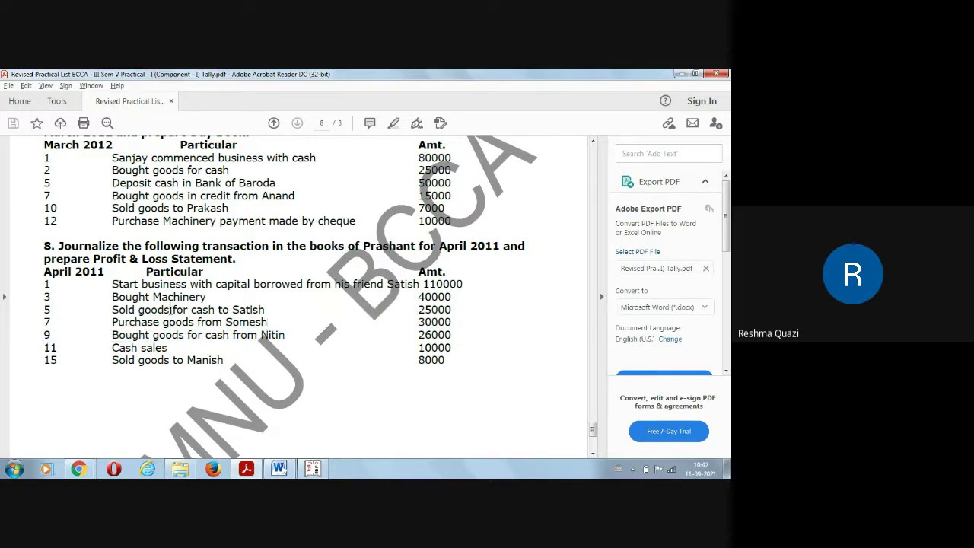
left_click_drag(173, 310, 216, 311)
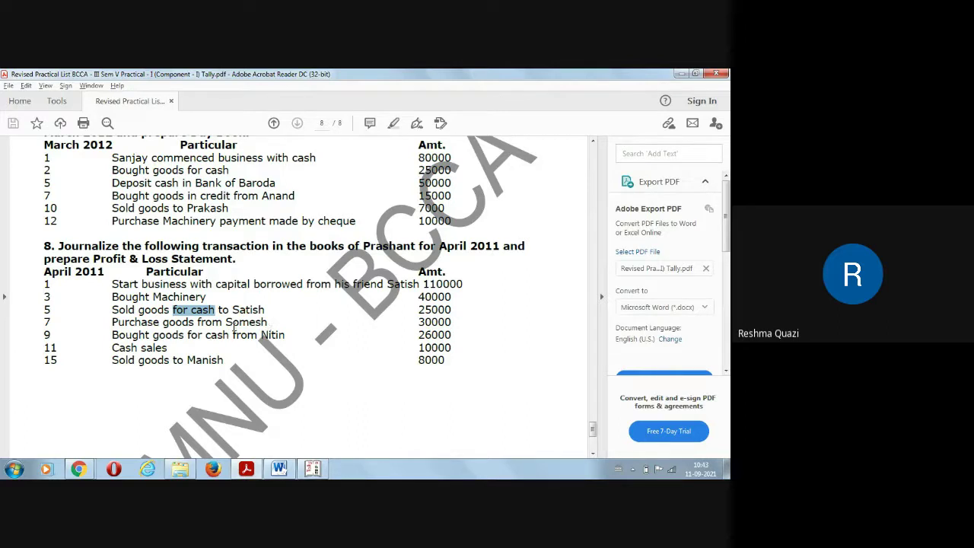
double_click(228, 322)
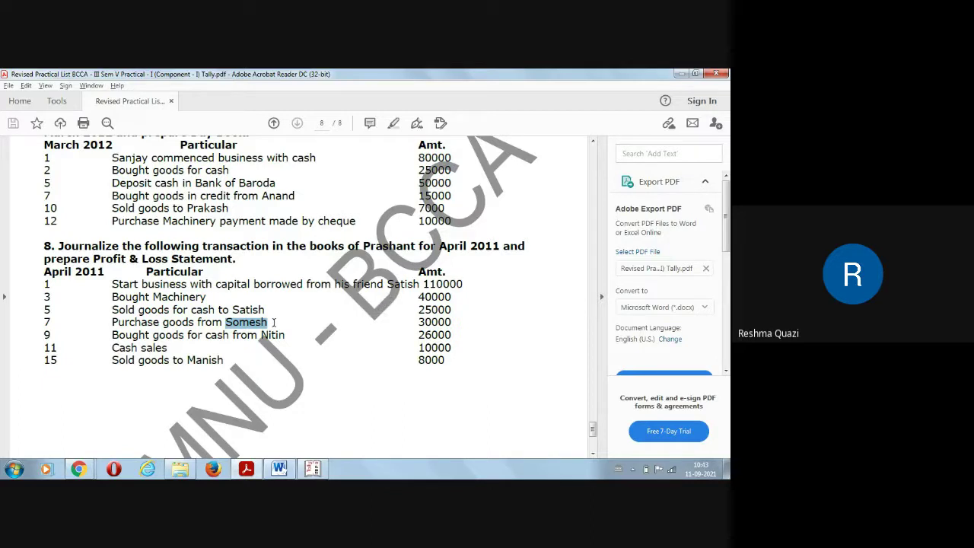
left_click_drag(111, 323, 183, 328)
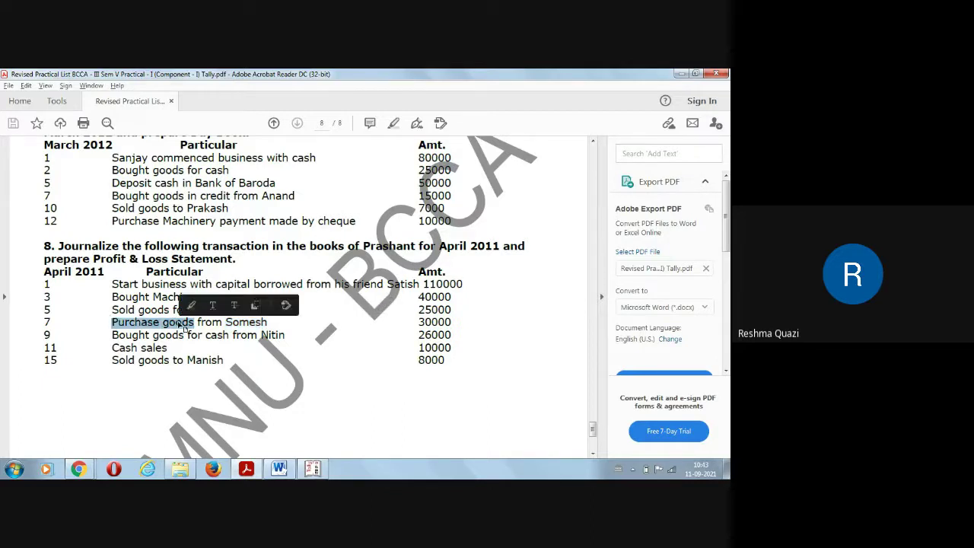
left_click(232, 322)
left_click_drag(228, 322, 262, 323)
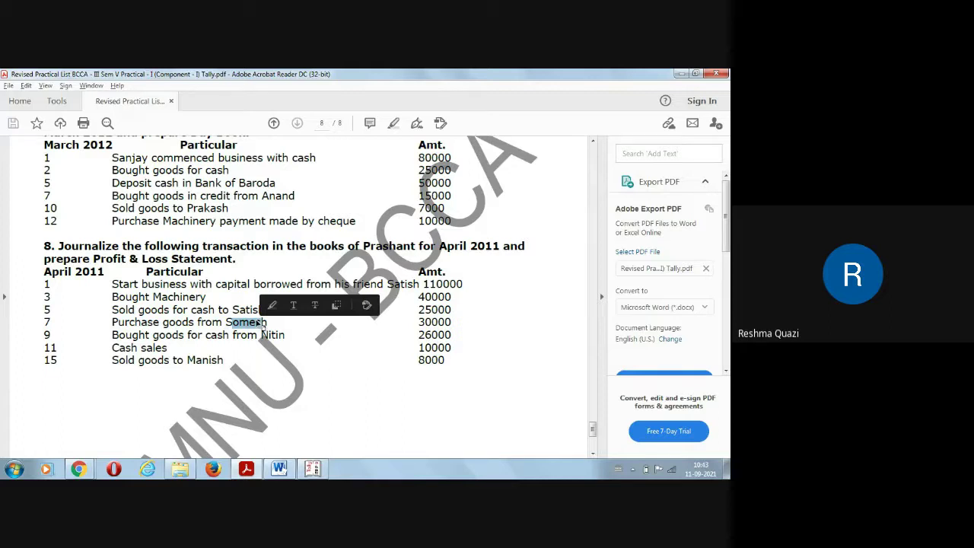
left_click_drag(190, 322, 272, 336)
left_click(247, 337)
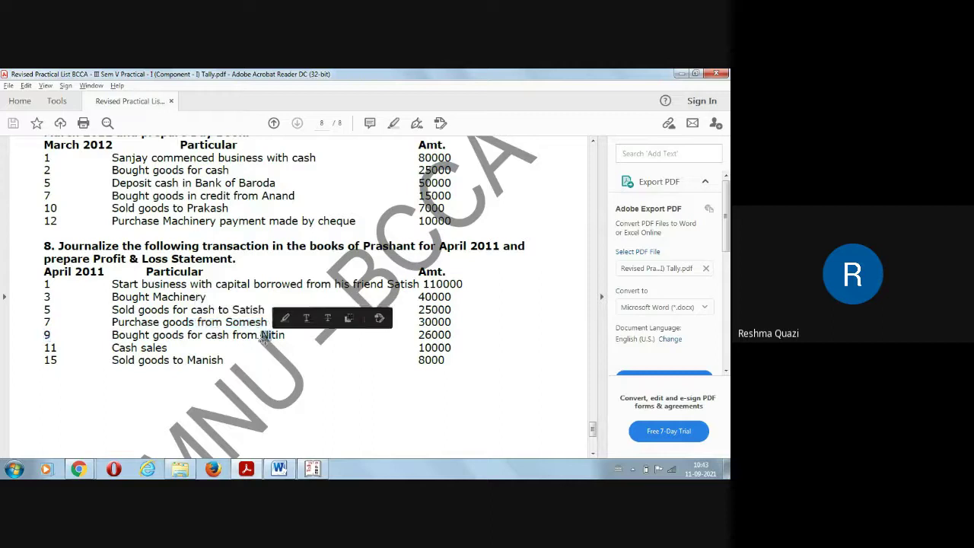
- Examine the 9 April cash purchase and the 11 April "Cash sales" amount in exercise 8, comparing the latter with the 5 April sale
left_click_drag(112, 335, 285, 337)
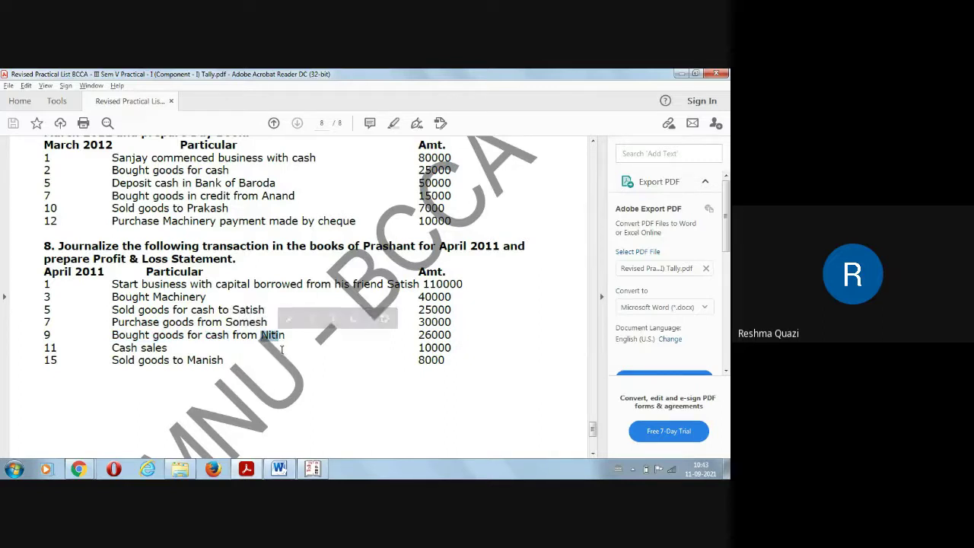
left_click_drag(145, 347, 177, 360)
left_click(177, 349)
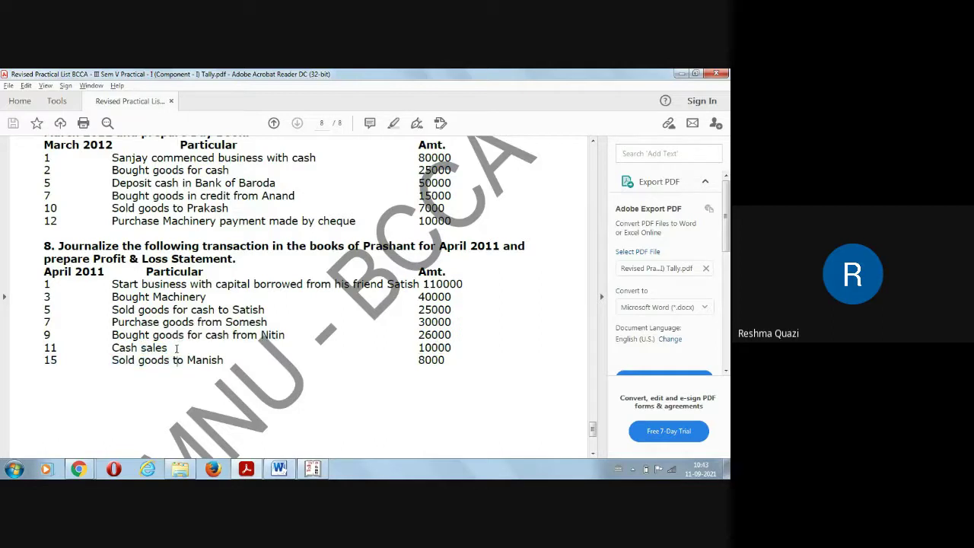
left_click_drag(111, 310, 169, 310)
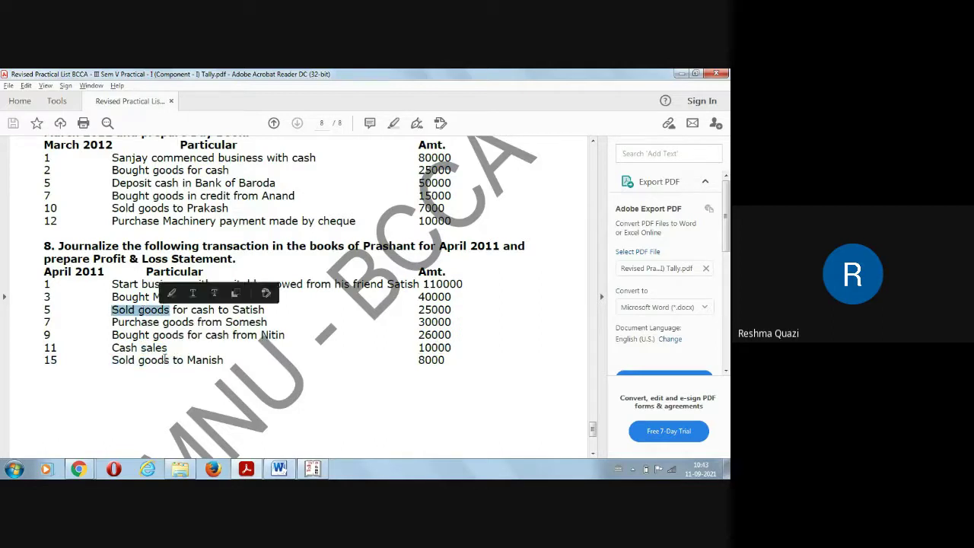
left_click_drag(145, 351, 157, 349)
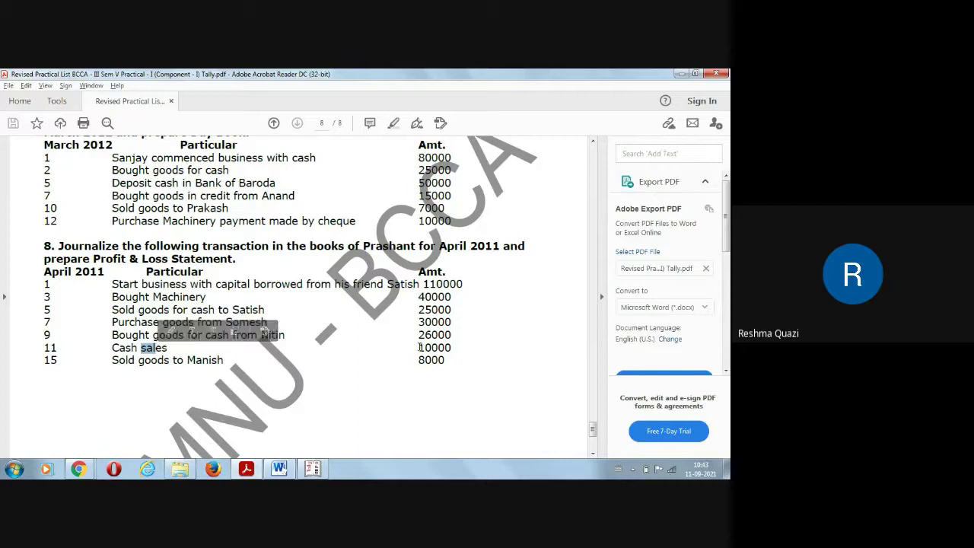
left_click_drag(418, 348, 455, 349)
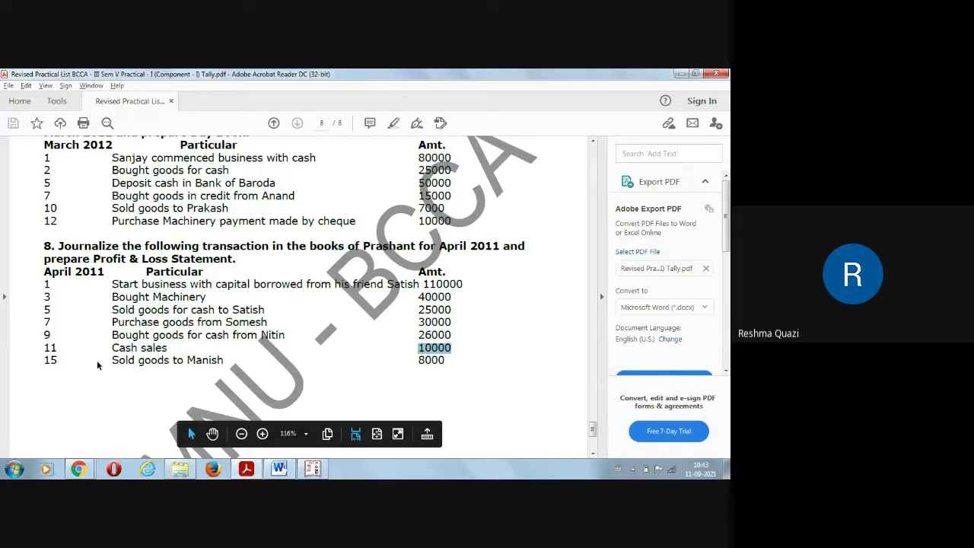
- Examine the 15 April goods sale in exercise 8, its buyer, and whose books the transactions belong to
left_click_drag(110, 361, 171, 360)
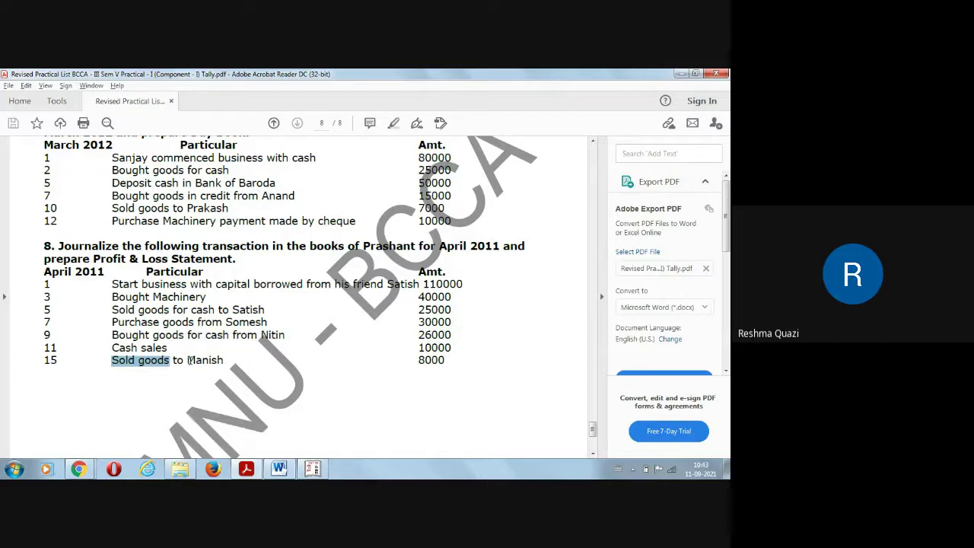
left_click_drag(189, 360, 226, 358)
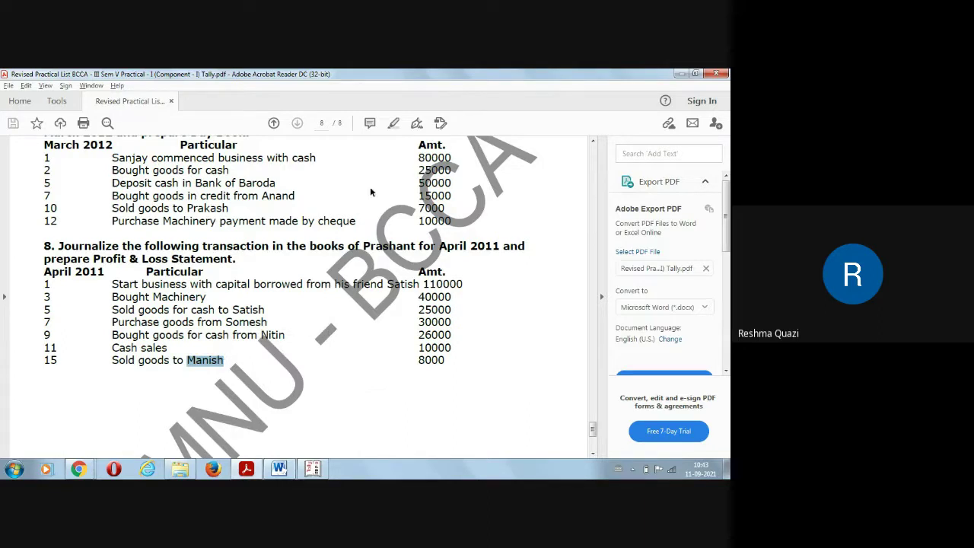
left_click_drag(363, 246, 431, 242)
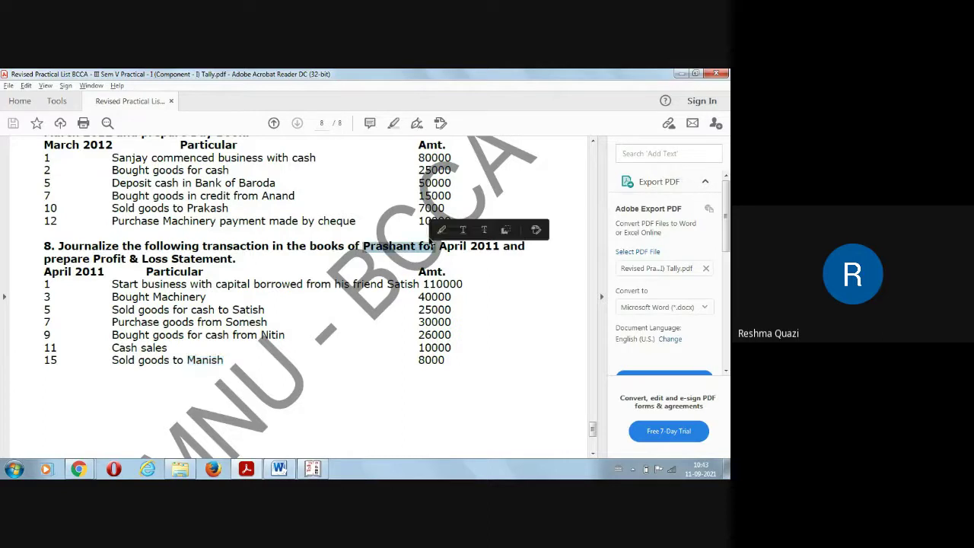
- Switch to Tally.ERP 9, leave the Day Book and shut the currently open company
left_click(319, 469)
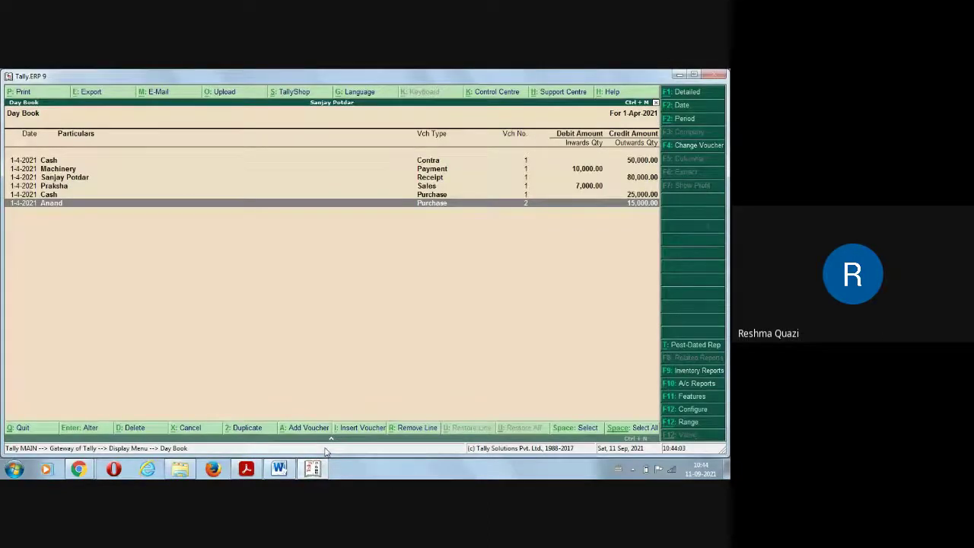
key("Escape")
key("Escape")
key("Escape")
key("Escape")
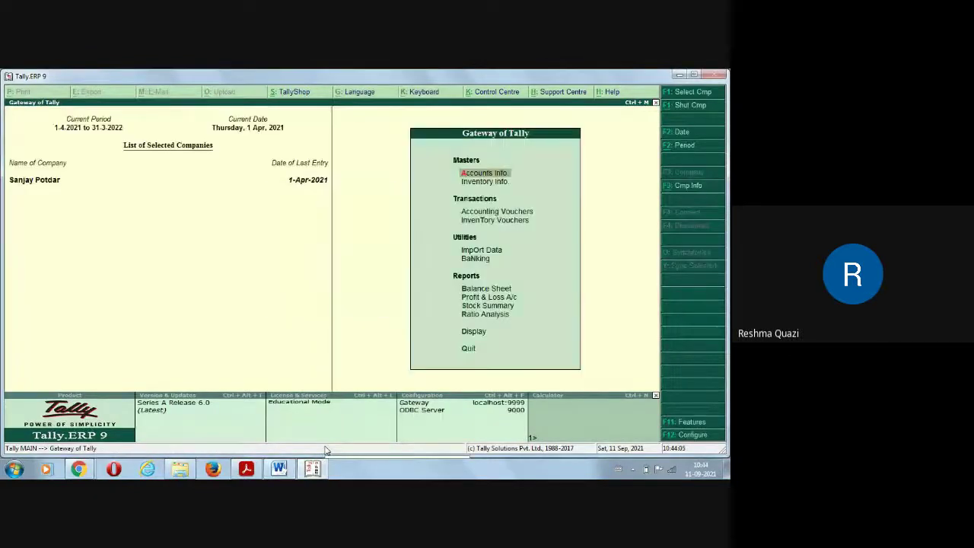
left_click(689, 106)
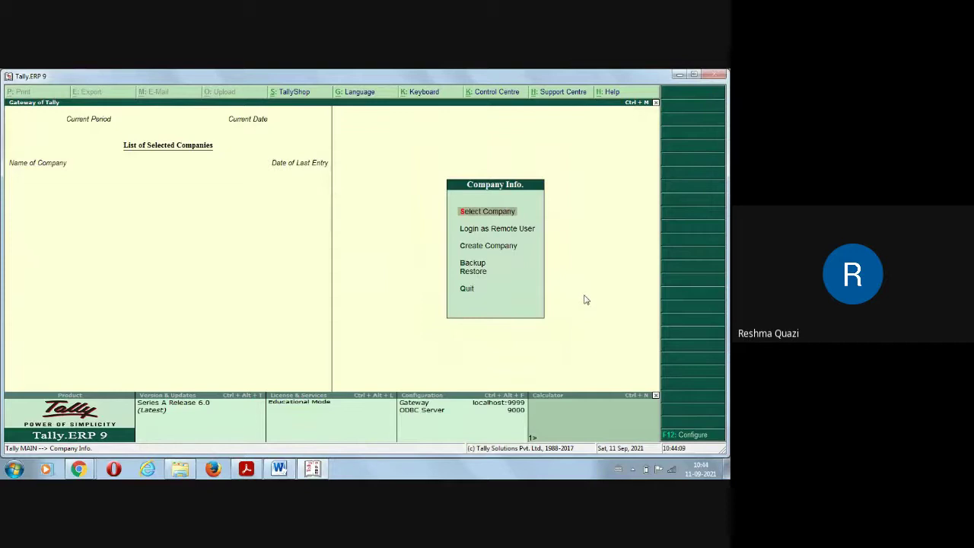
- Begin creating a company and name it after the owner of the books given in exercise 8
key("Down")
key("Down")
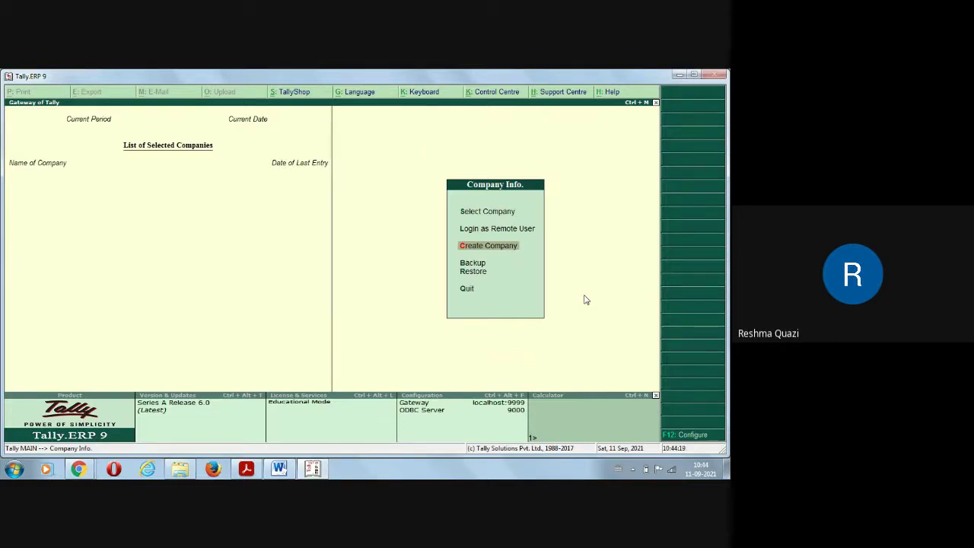
key("Return")
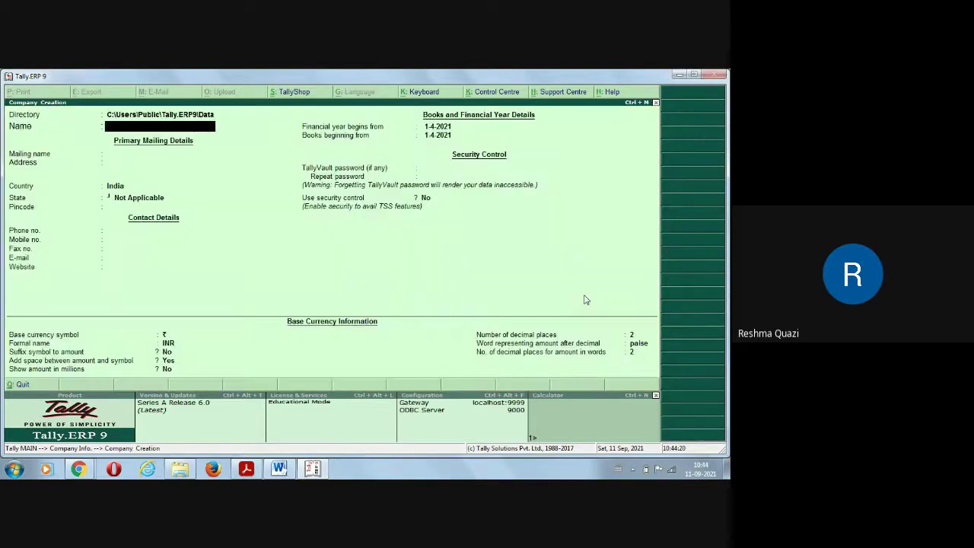
key("alt+Tab")
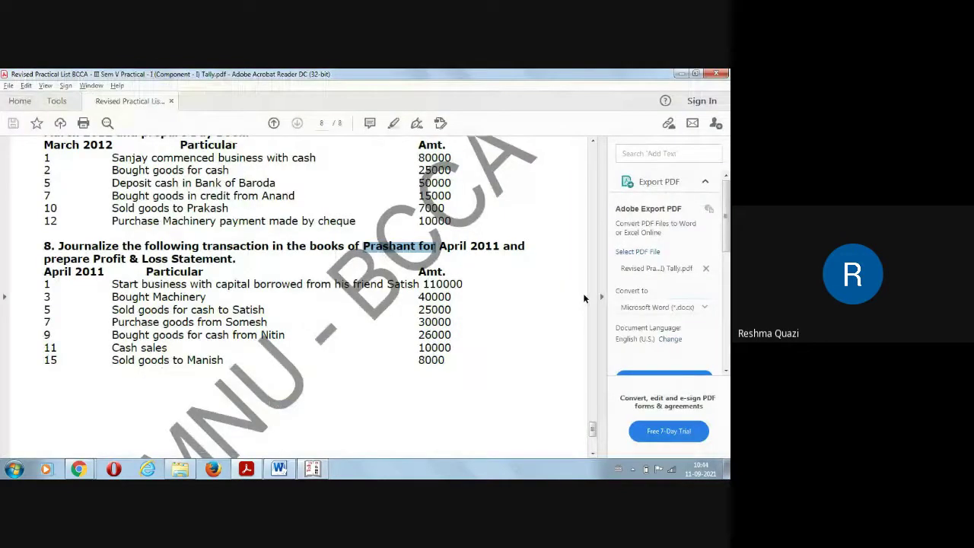
key("alt+Tab")
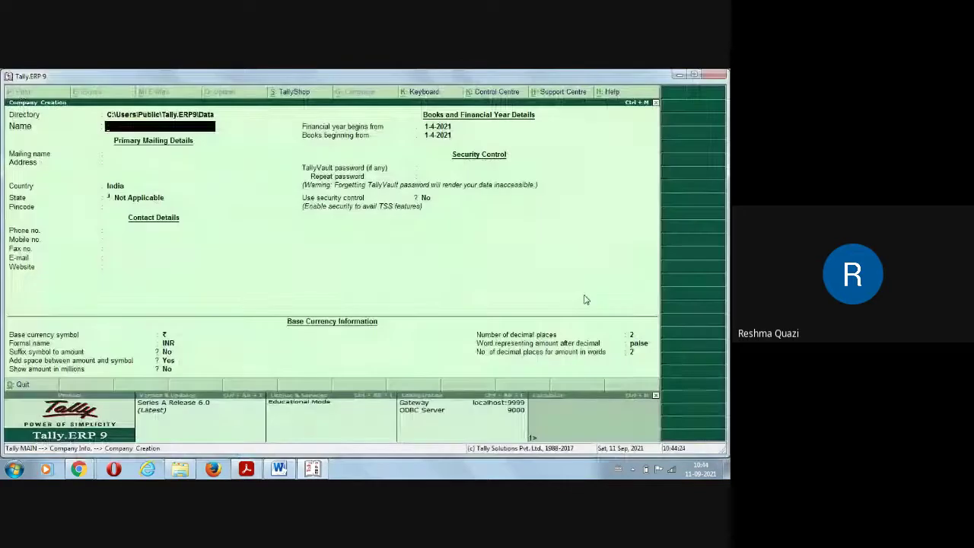
type("Prashant")
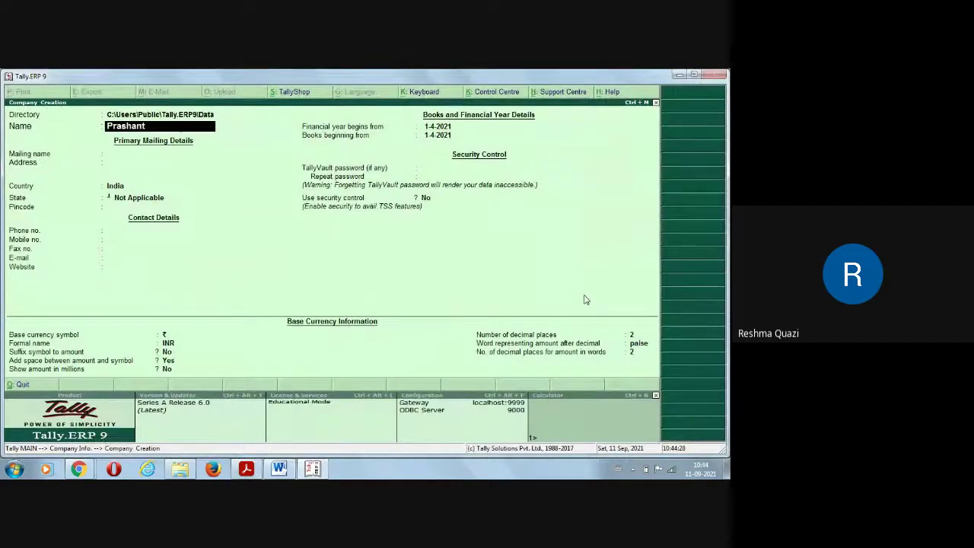
key("alt+Tab")
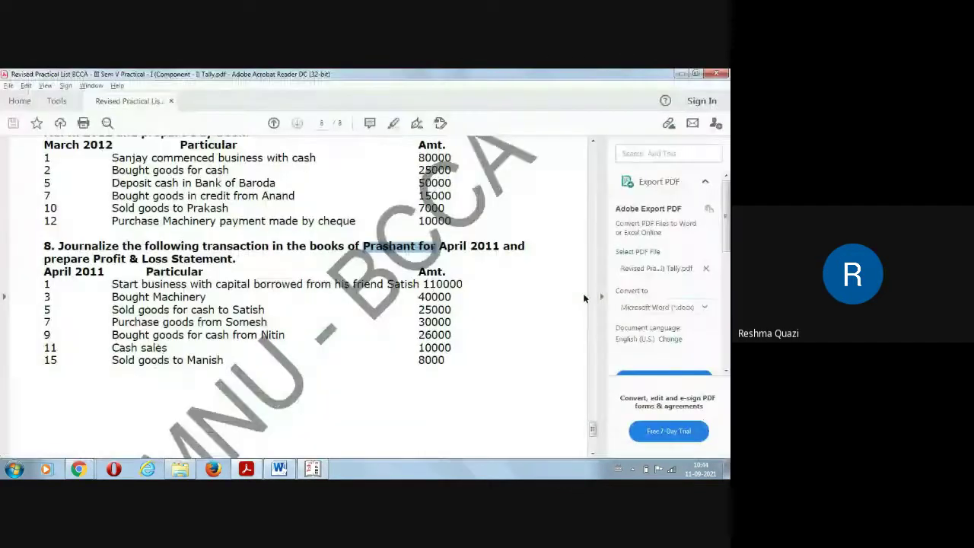
key("alt+Tab")
key("Return")
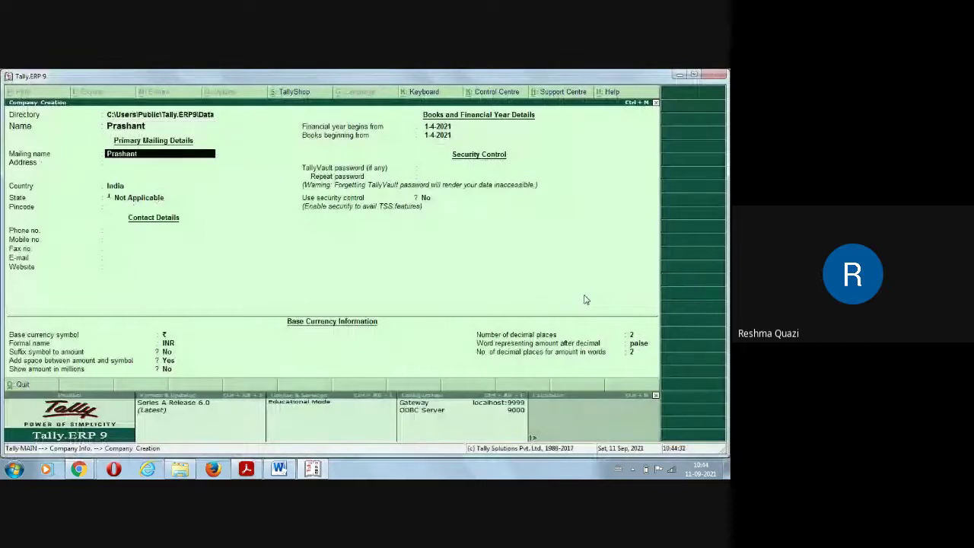
- Keep the mailing name, blank address and country India, and set the company's state to Madhya Pradesh
key("Return")
key("Return")
key("Return")
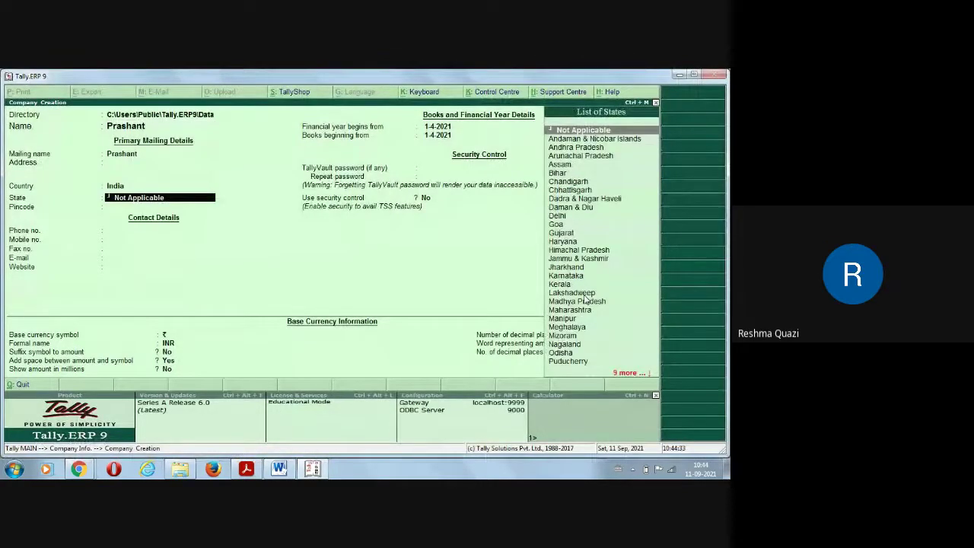
type("m")
key("Down")
key("Down")
key("Down")
key("Down")
key("Up")
key("Up")
key("Up")
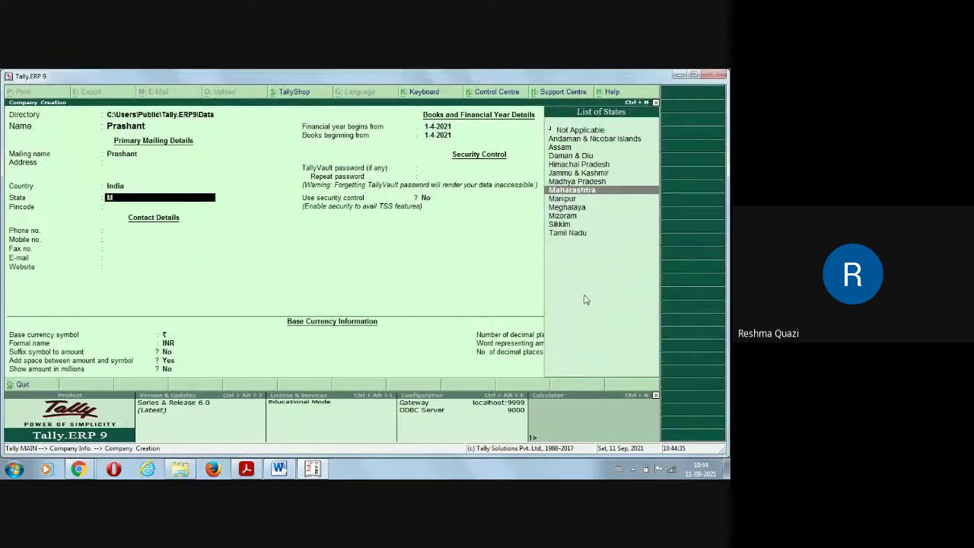
key("Return")
- Keep the remaining contact, financial year, security and currency defaults and save the new company
key("Return")
key("Return")
key("Return")
key("Return")
key("Return")
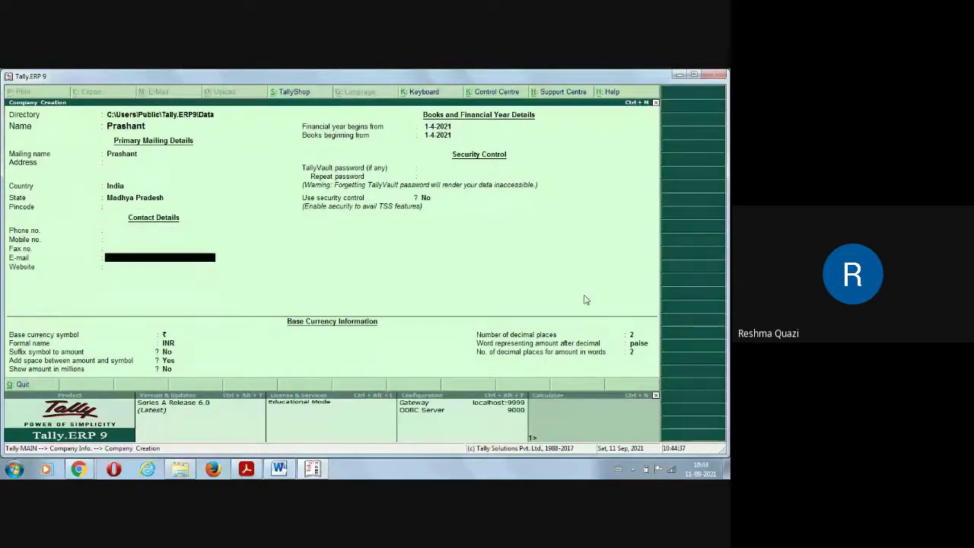
key("Return")
key("Return")
key("Return")
key("Return")
key("Return")
key("Return")
key("Return")
key("Return")
key("Return")
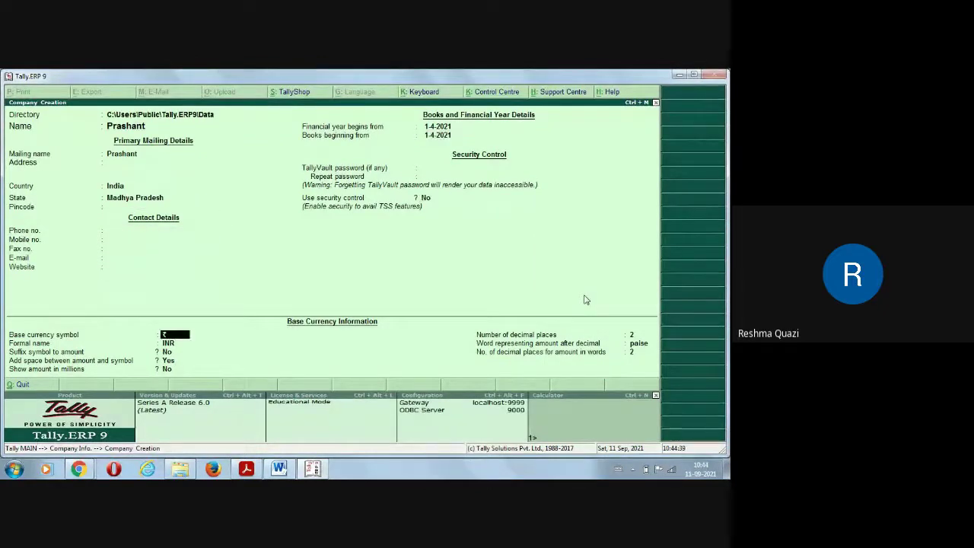
key("Return")
key("Return")
key("Return")
key("Return")
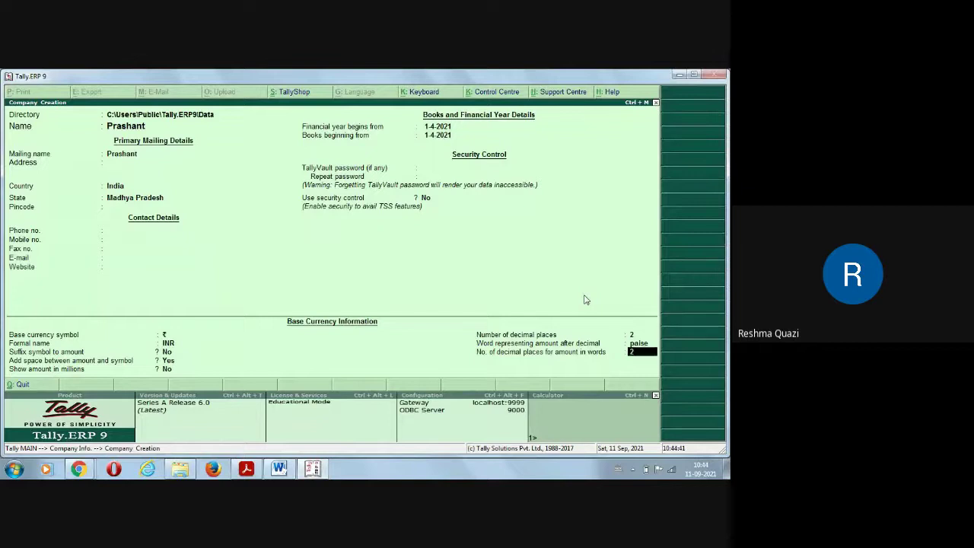
key("Return")
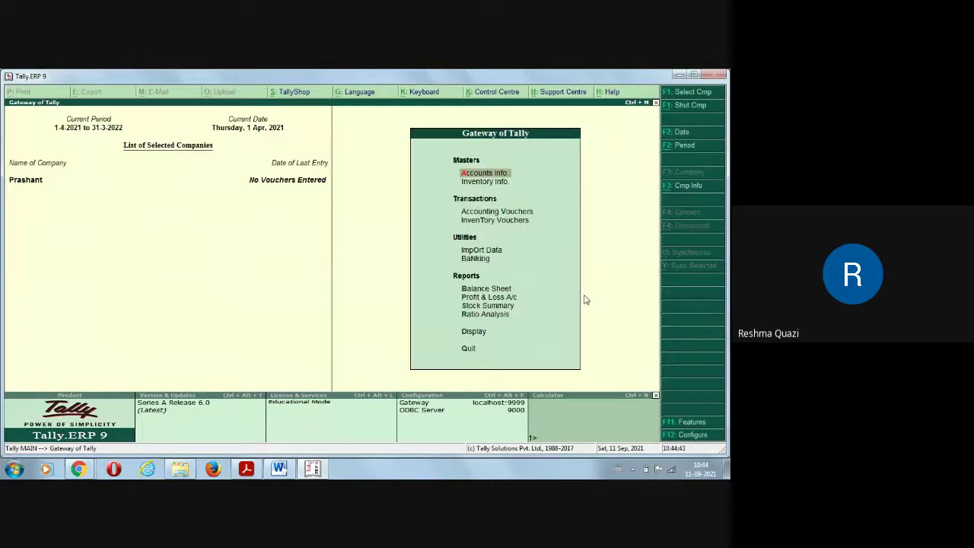
- Start a single ledger in the new company, named after the books' owner followed by "A/c"
key("alt+Tab")
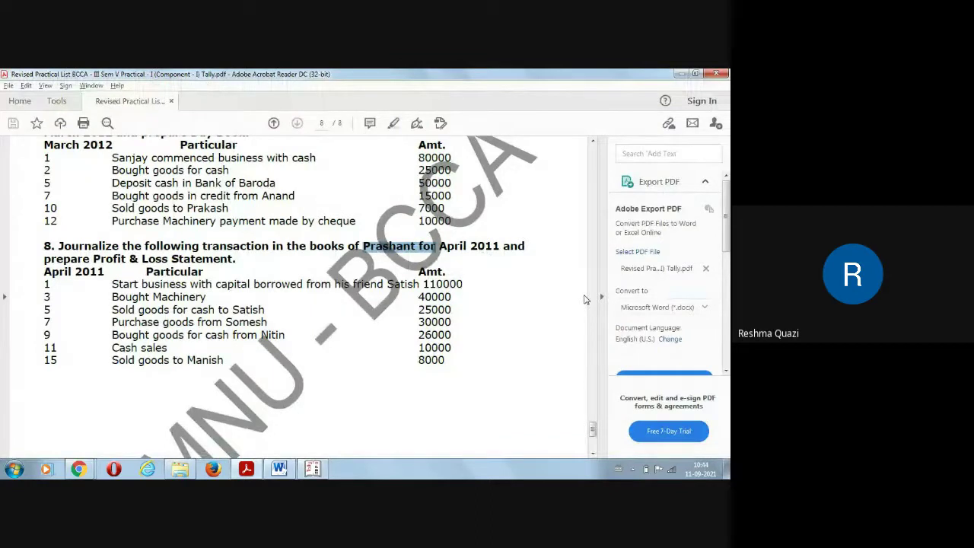
key("alt+Tab")
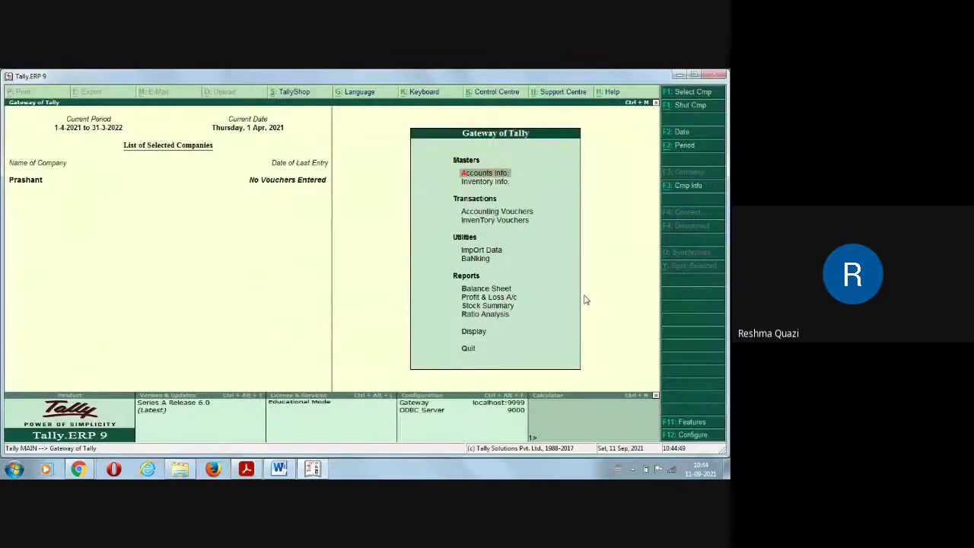
key("Return")
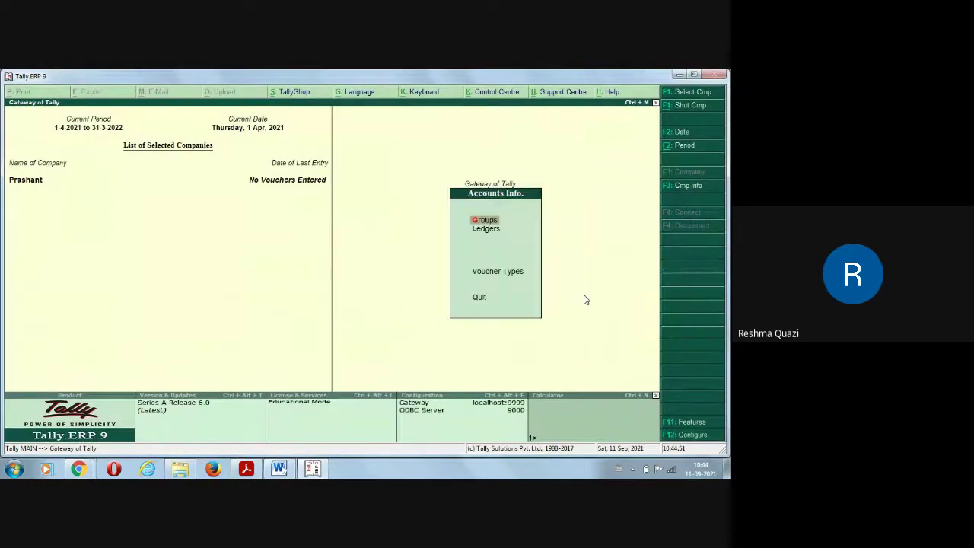
key("Down")
key("Return")
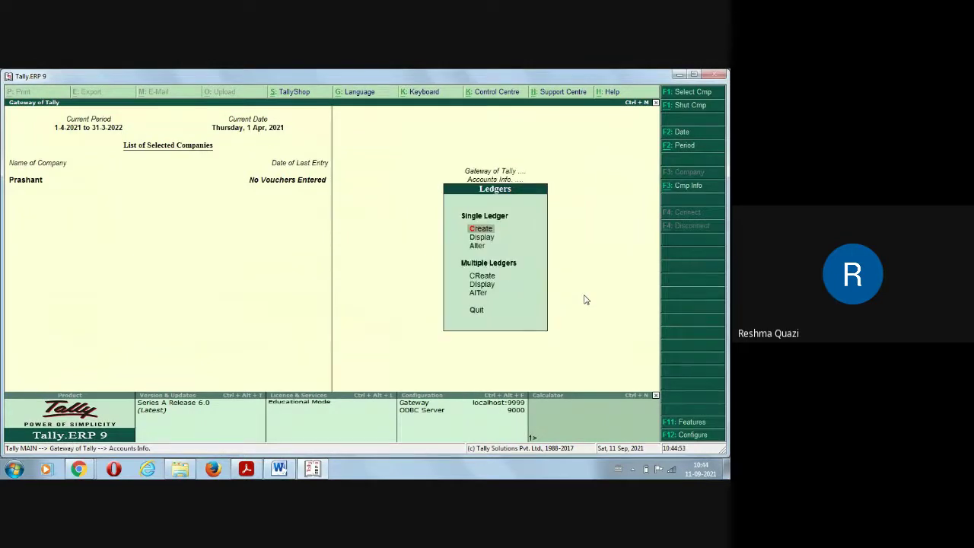
key("Return")
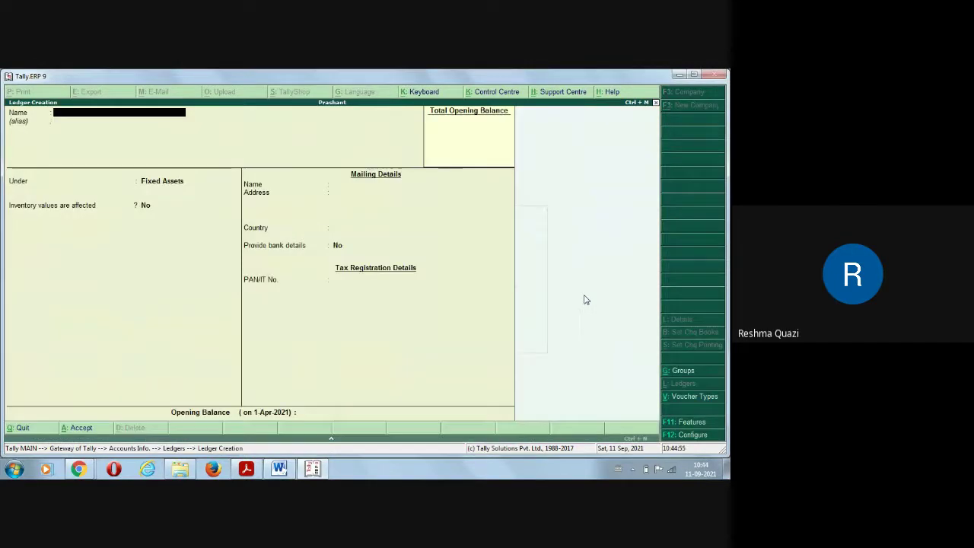
key("alt+Tab")
key("alt+Tab")
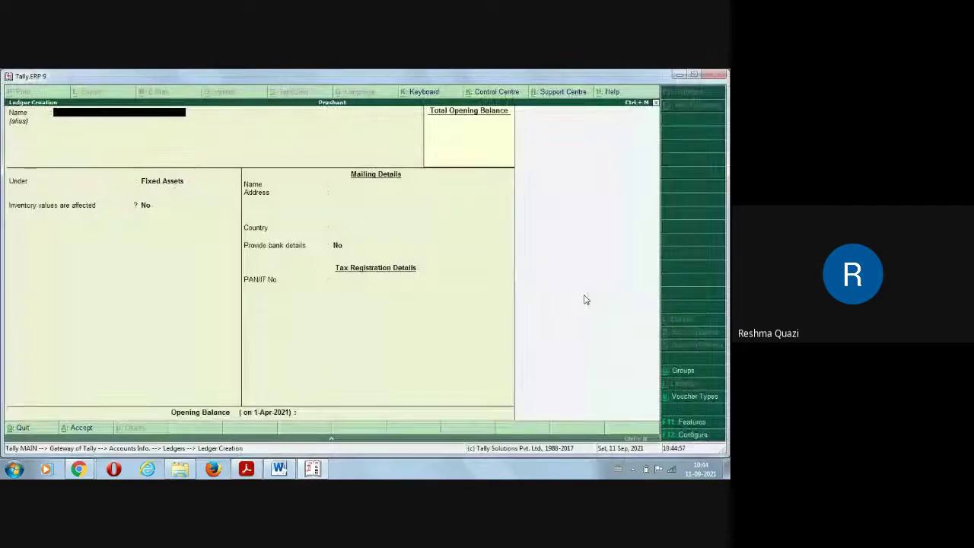
type("Prac")
key("BackSpace")
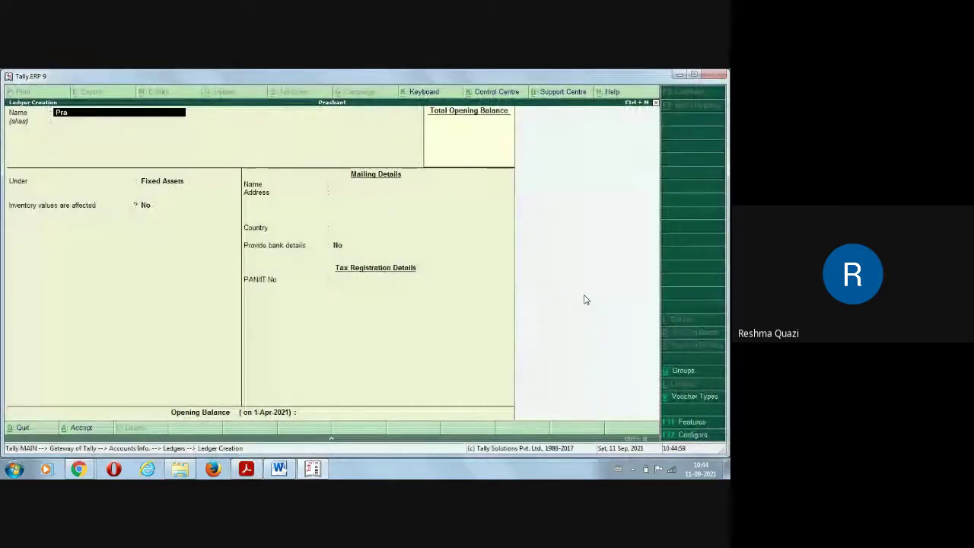
type("shant a/")
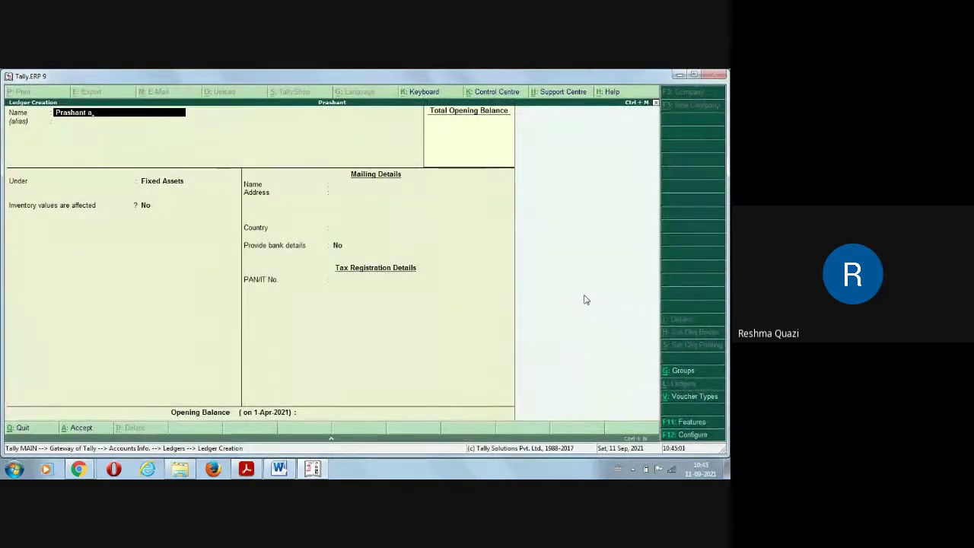
type("c")
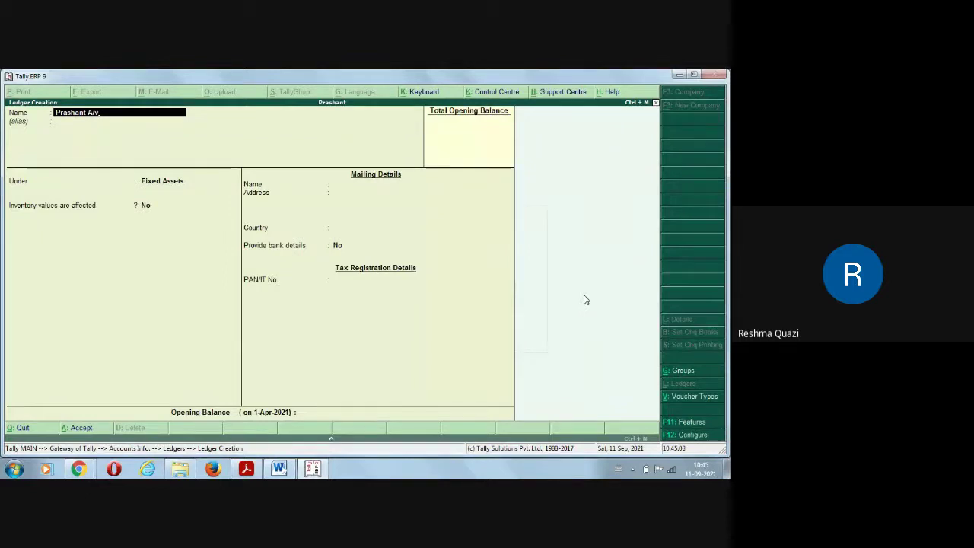
key("Return")
- Place the owner's ledger under the Capital Account group, leaving its alias blank
key("Return")
type("c")
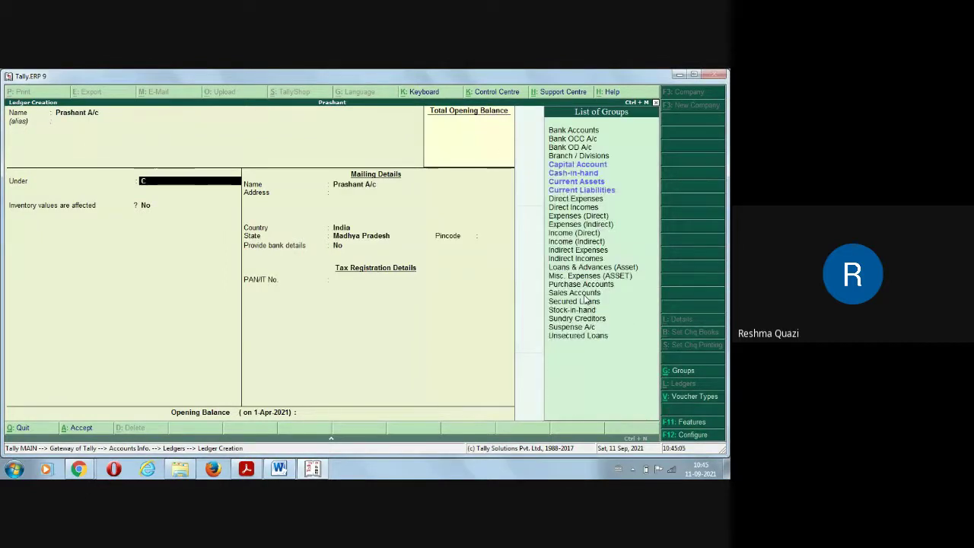
key("Up")
key("Up")
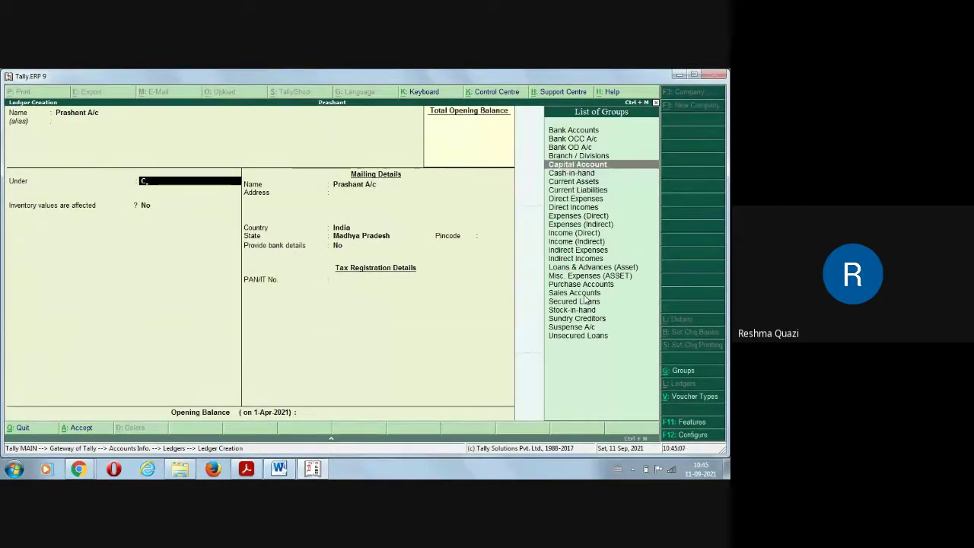
key("Return")
- Keep the owner ledger's inventory, mailing, bank and tax defaults, leave the opening balance blank, and save it
key("Return")
key("Return")
key("Return")
key("Return")
key("Return")
key("Return")
key("Return")
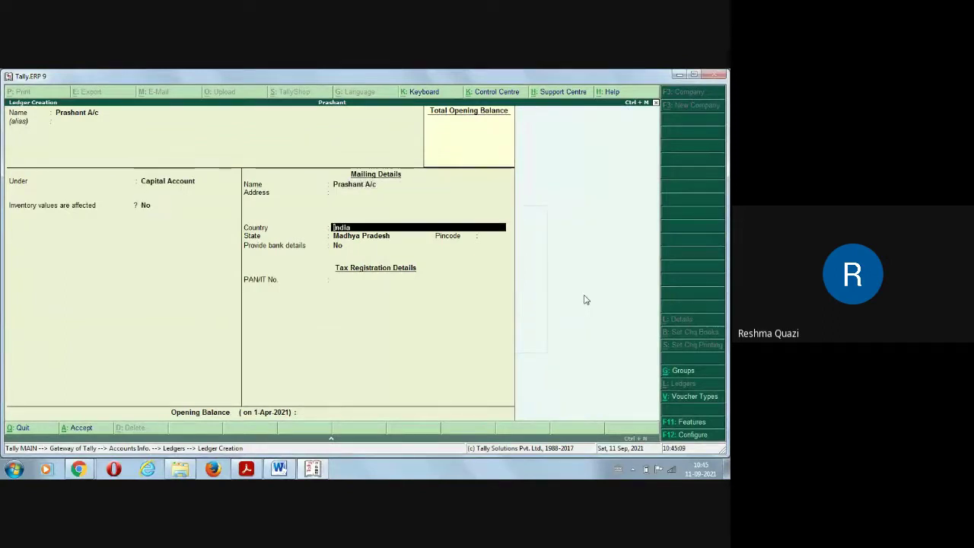
key("Return")
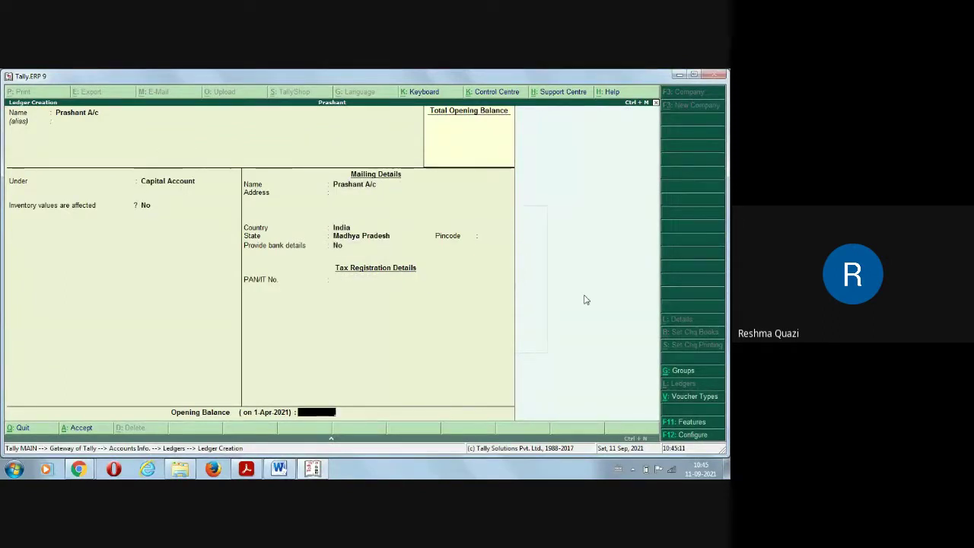
key("Return")
key("Return")
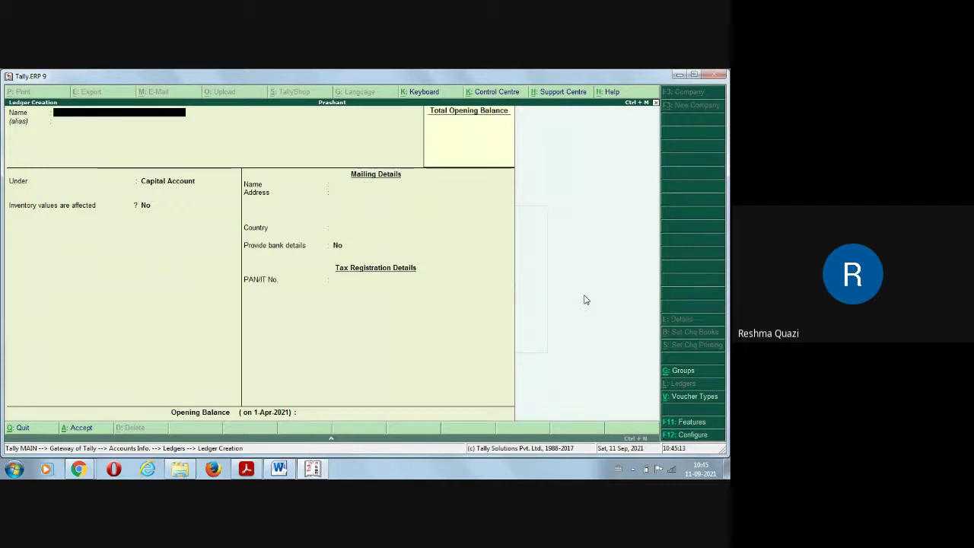
- Consult exercise 8 in the PDF and start a ledger in Tally named Machinery under Fixed Assets
key("alt+Tab")
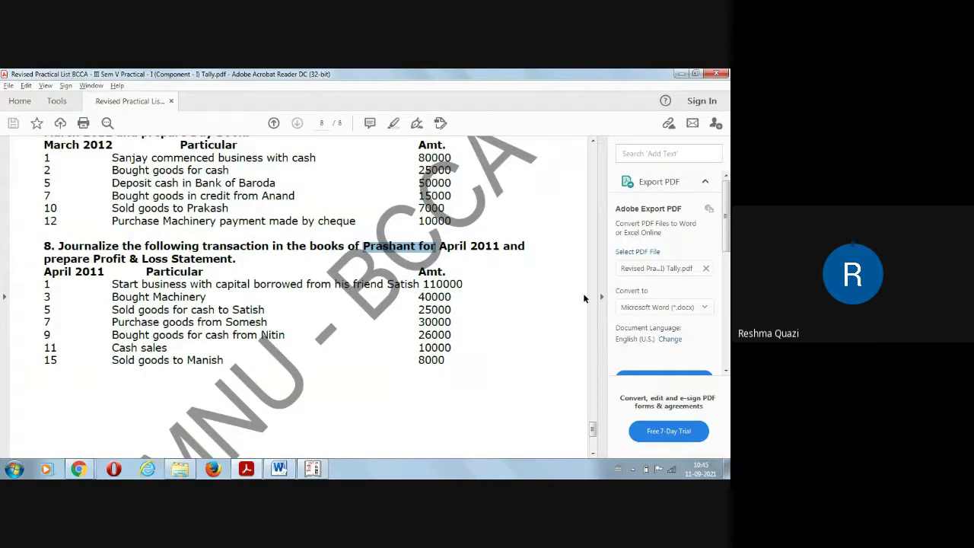
key("alt+Tab")
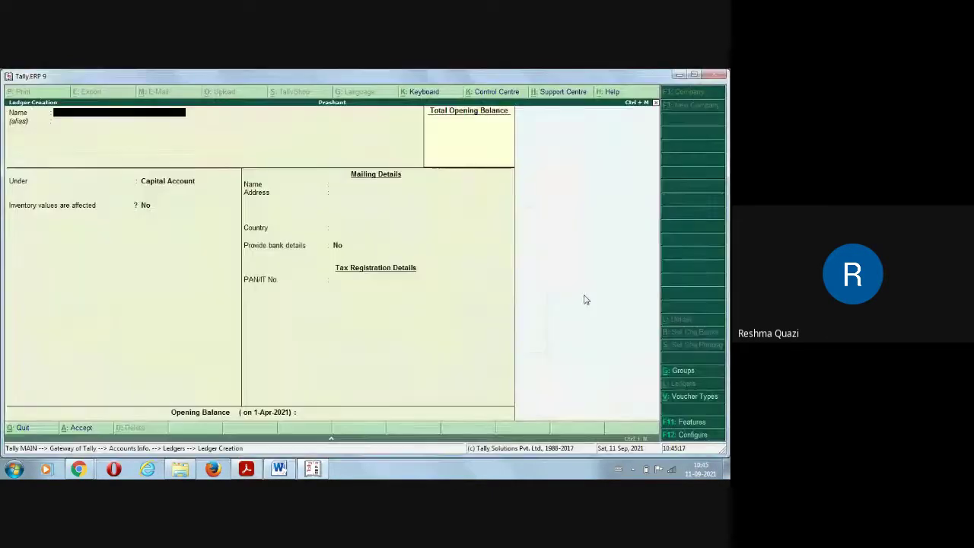
type("Machin")
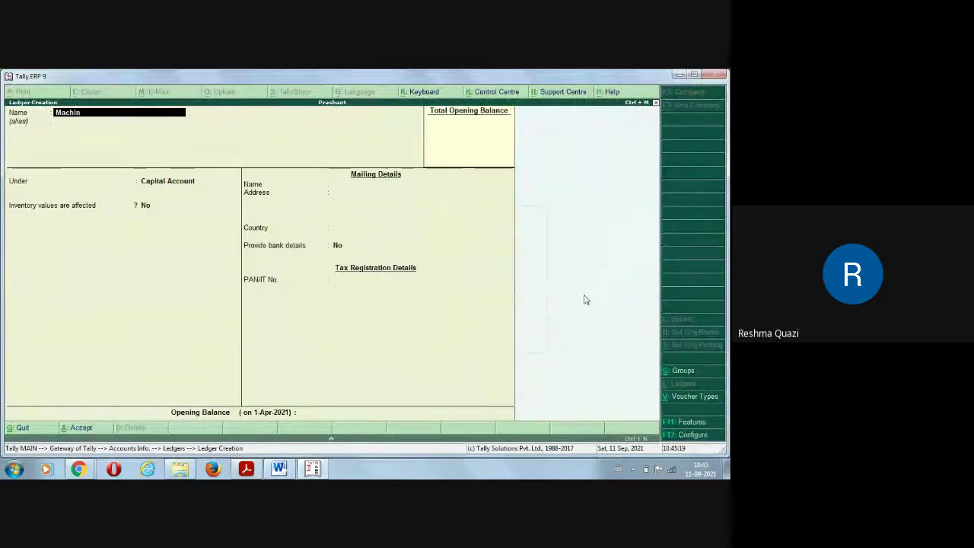
type("ery")
key("Return")
key("Return")
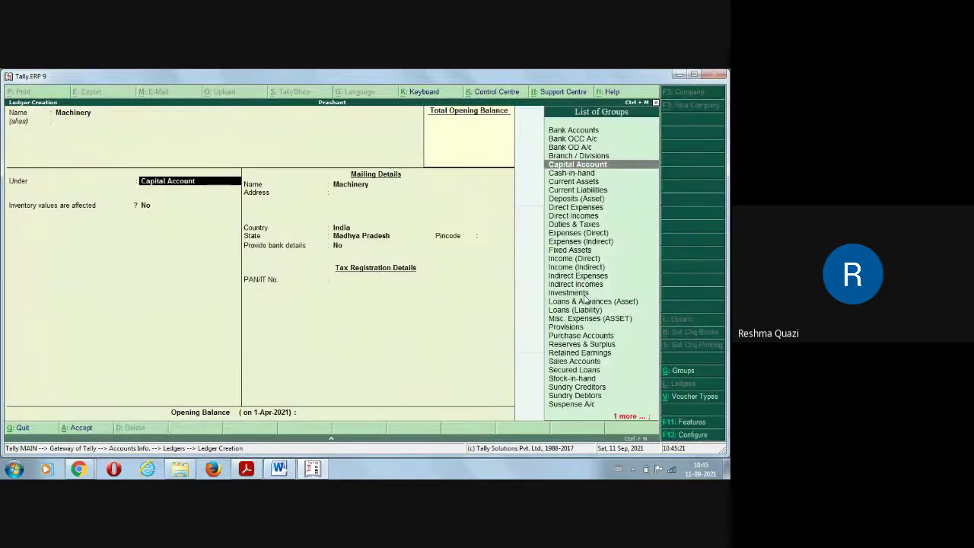
type("F")
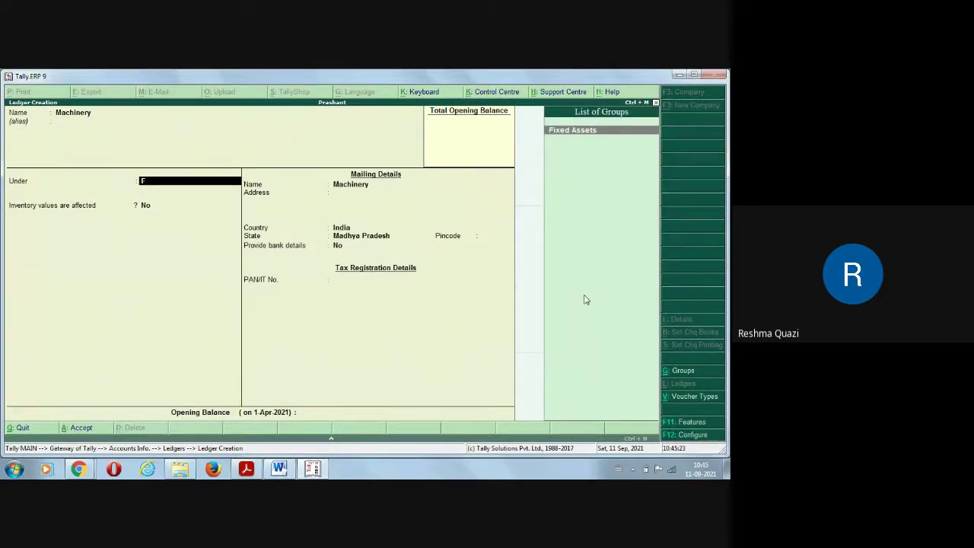
key("Return")
- Keep the Machinery ledger's inventory, mailing, bank and tax defaults, leave the opening balance blank, and save it
key("Return")
key("Return")
key("Return")
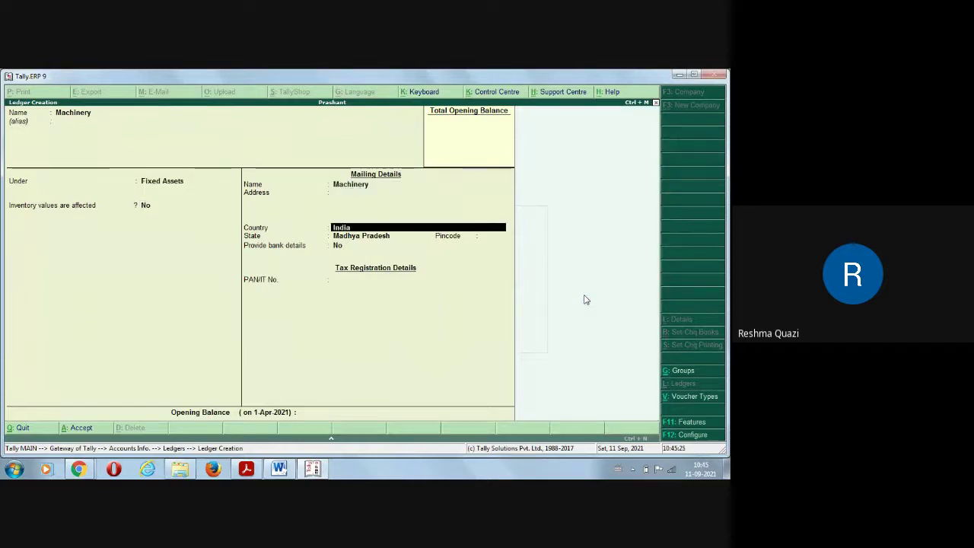
key("Return")
key("Return")
key("Return")
key("Return")
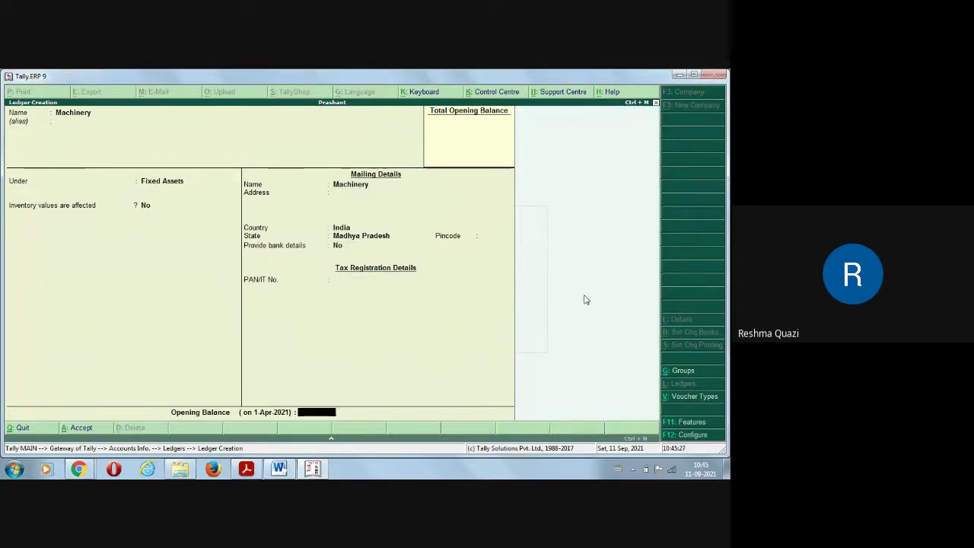
key("Return")
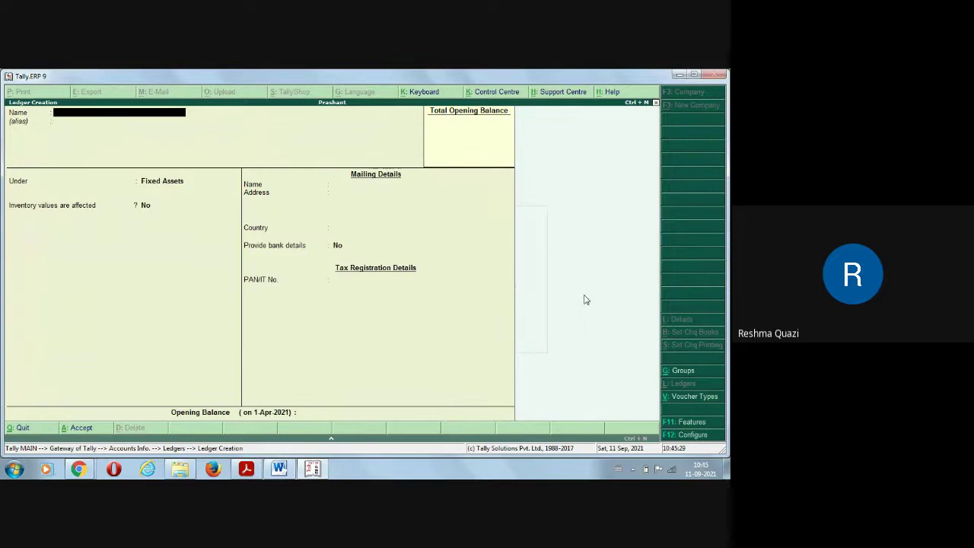
- Consult exercise 8's transactions in the PDF and enter Sales as the name of a new ledger in Tally
key("alt+Tab")
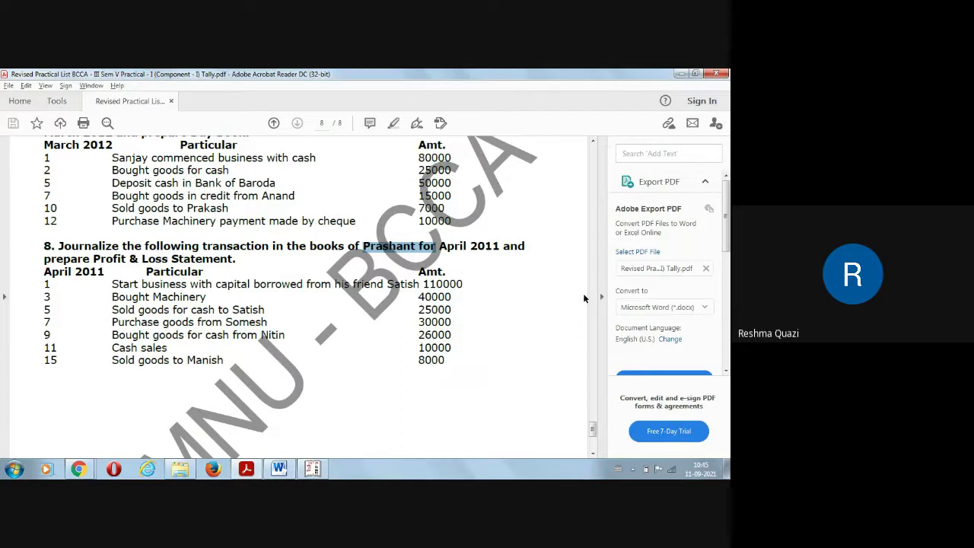
key("alt+Tab")
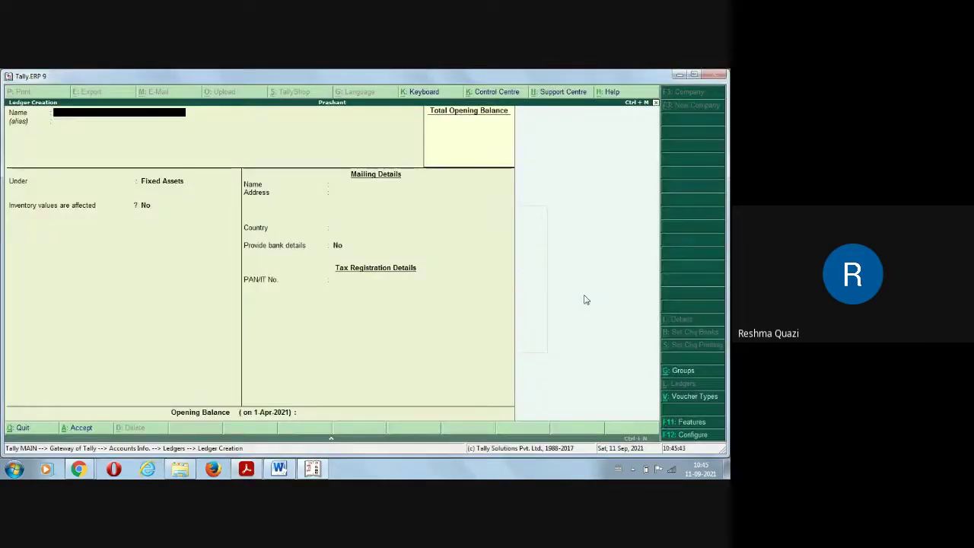
type("les")
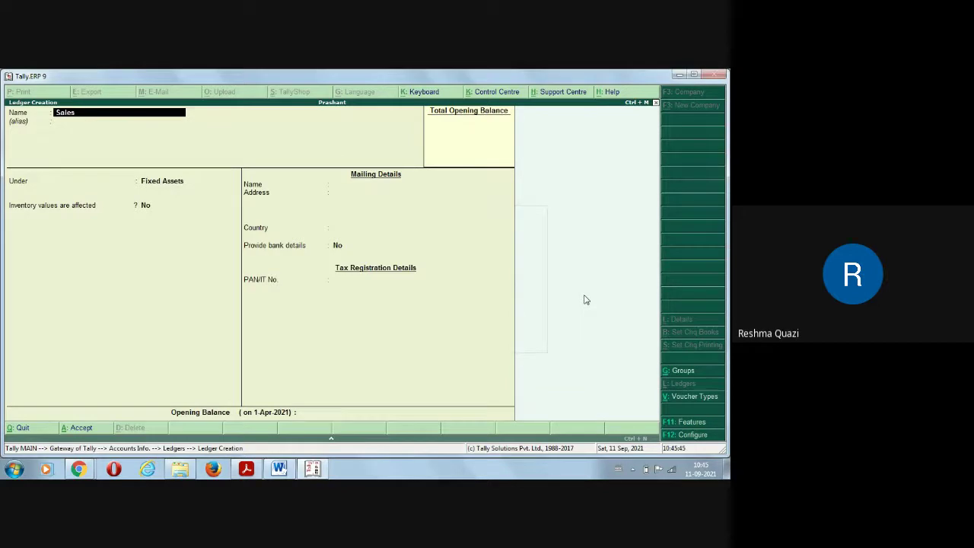
- Switch to the exercise PDF and examine the cash and credit sales transactions dated 5, 11 and 15 April
key("alt+Tab")
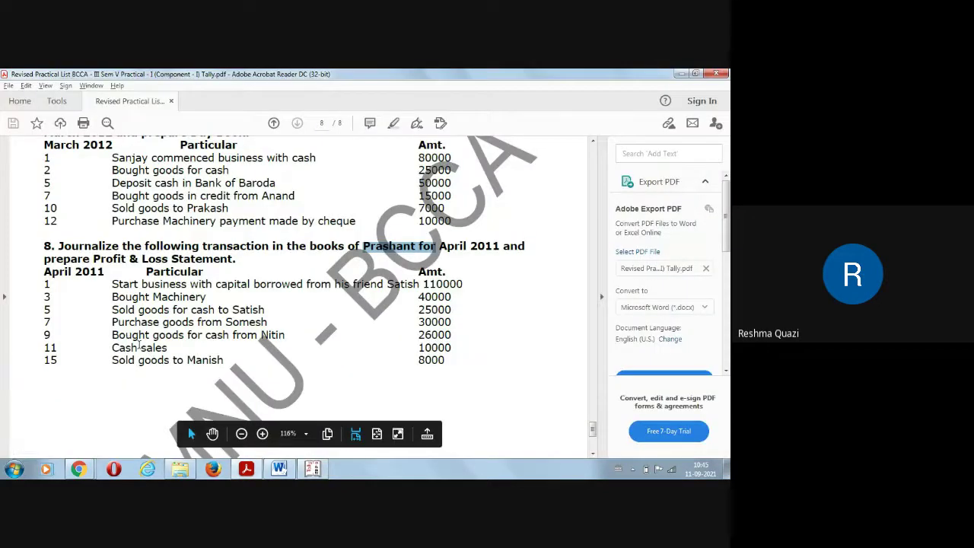
left_click(141, 347)
left_click_drag(112, 309, 170, 310)
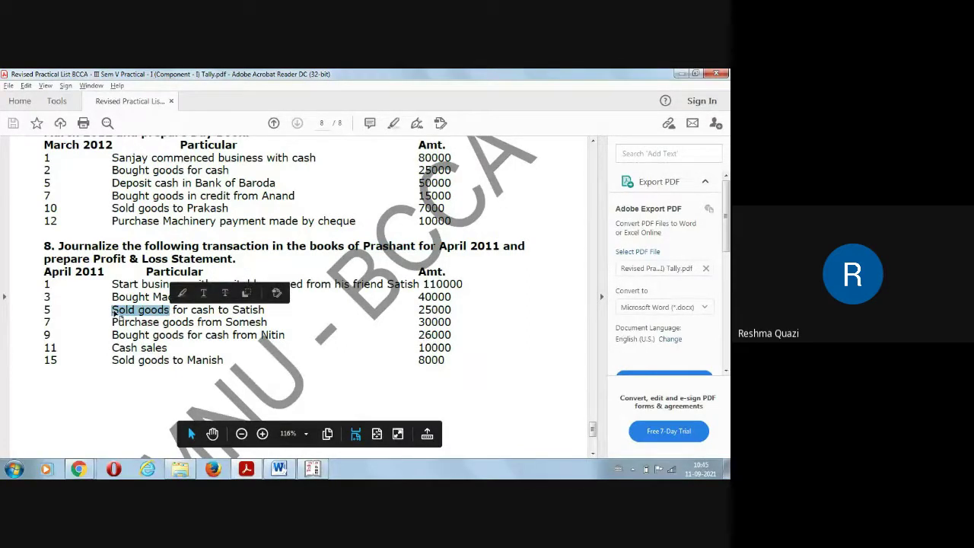
double_click(141, 348)
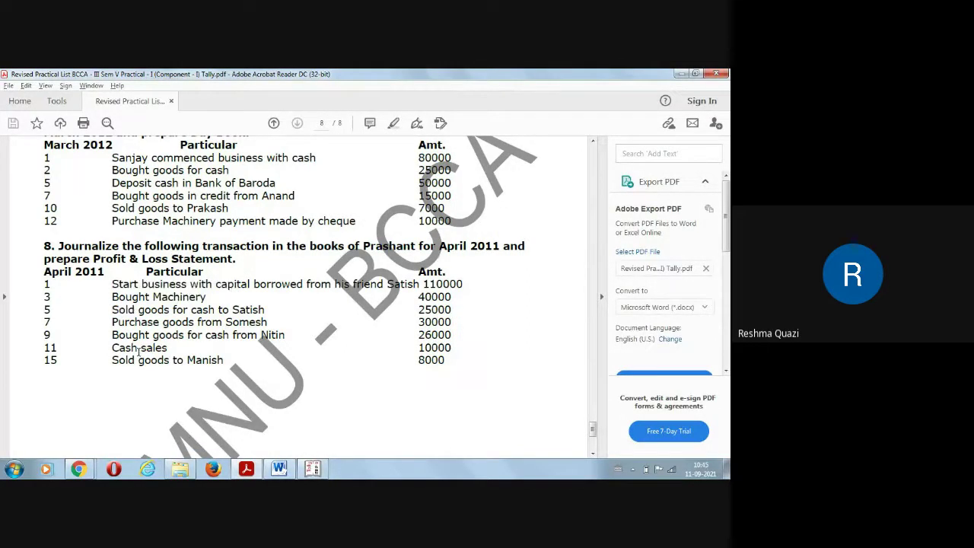
left_click_drag(112, 310, 170, 310)
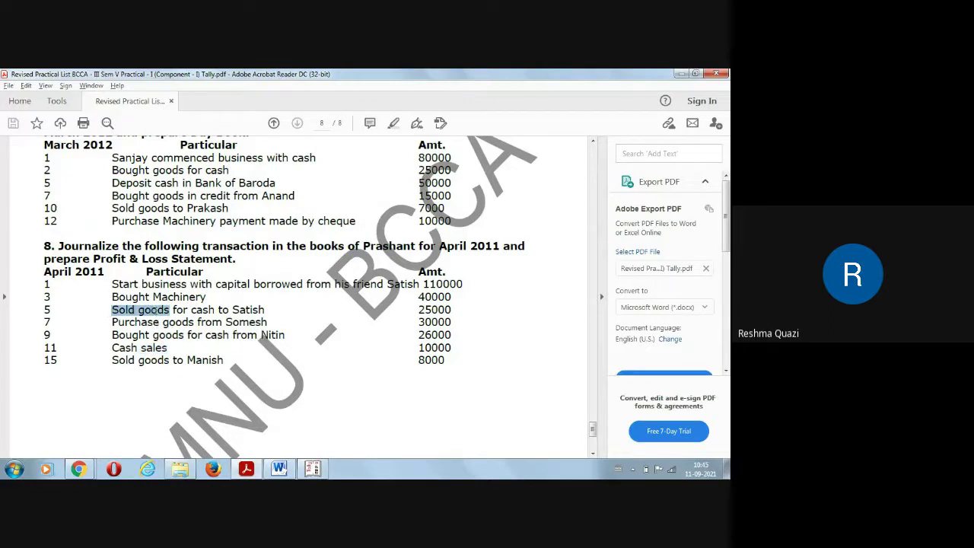
left_click(174, 358)
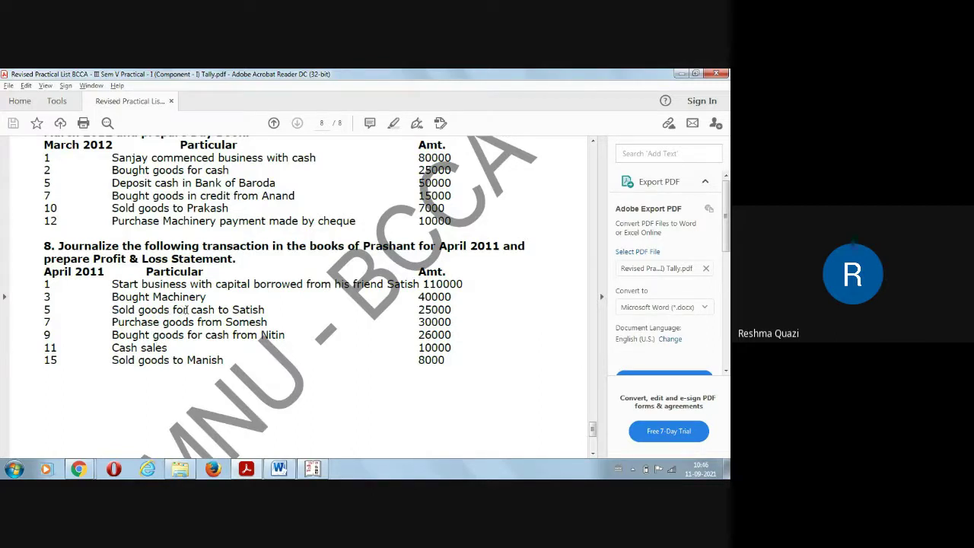
left_click_drag(187, 310, 264, 310)
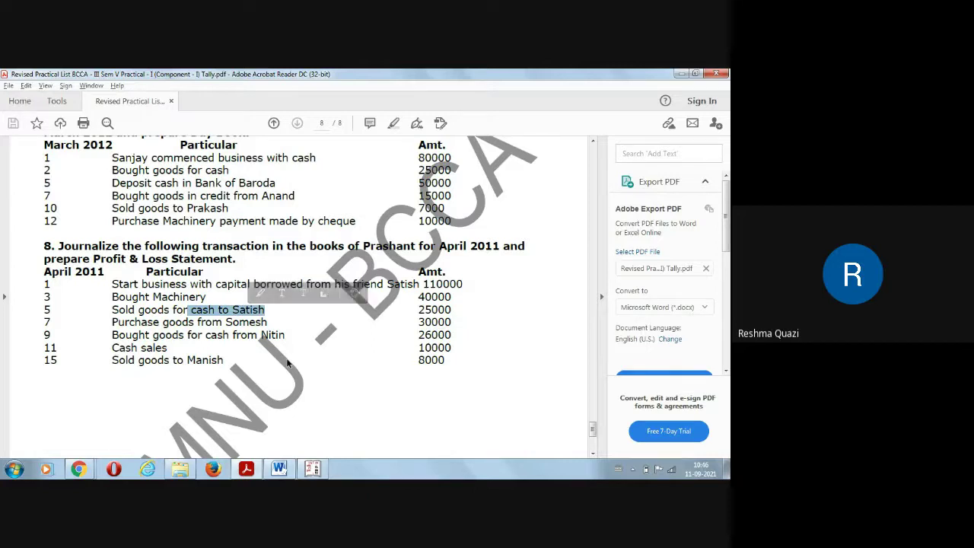
- Return to Tally, complete the ledger name as Sales A/c, and save it under Sales Accounts with inventory values affected set to No
key("alt+Tab")
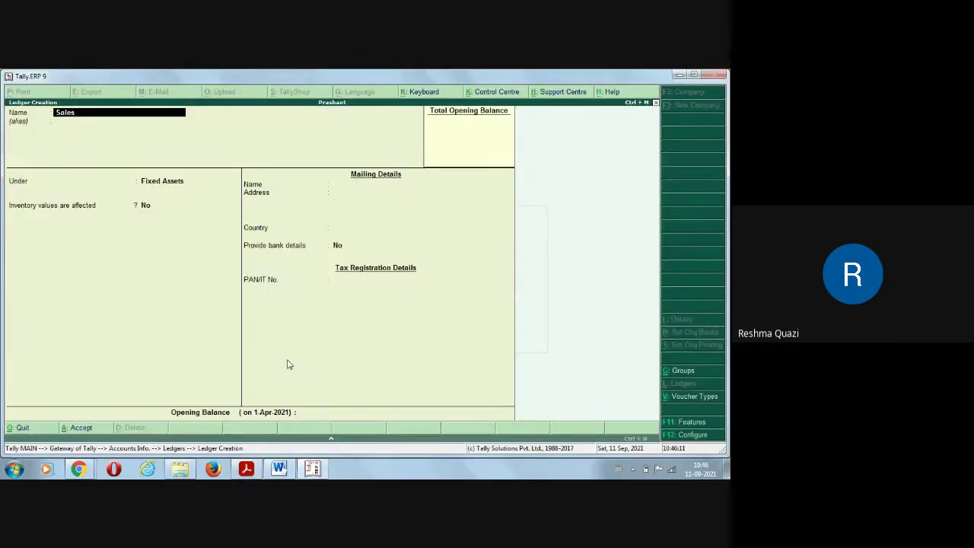
type("A/c")
key("Return")
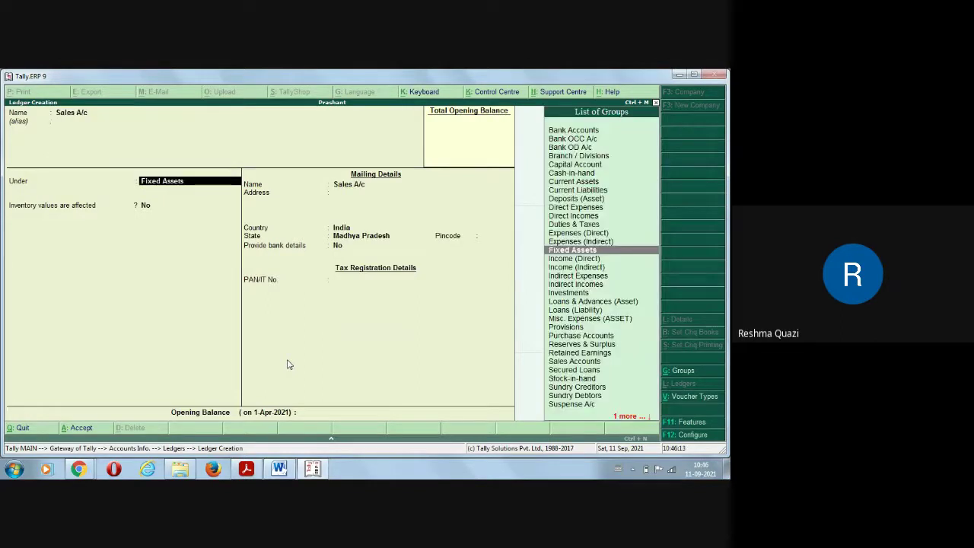
type("Sa")
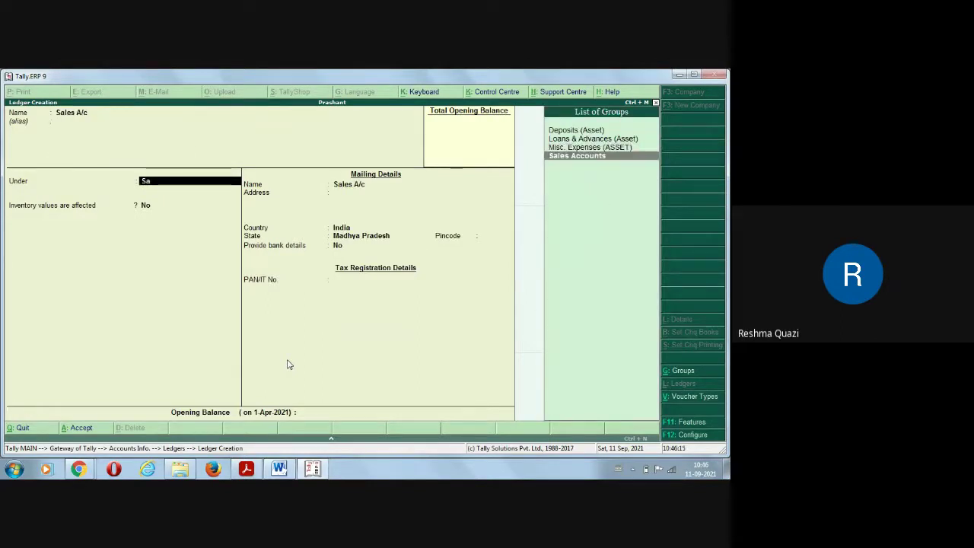
key("Return")
type("n")
key("Return")
key("Return")
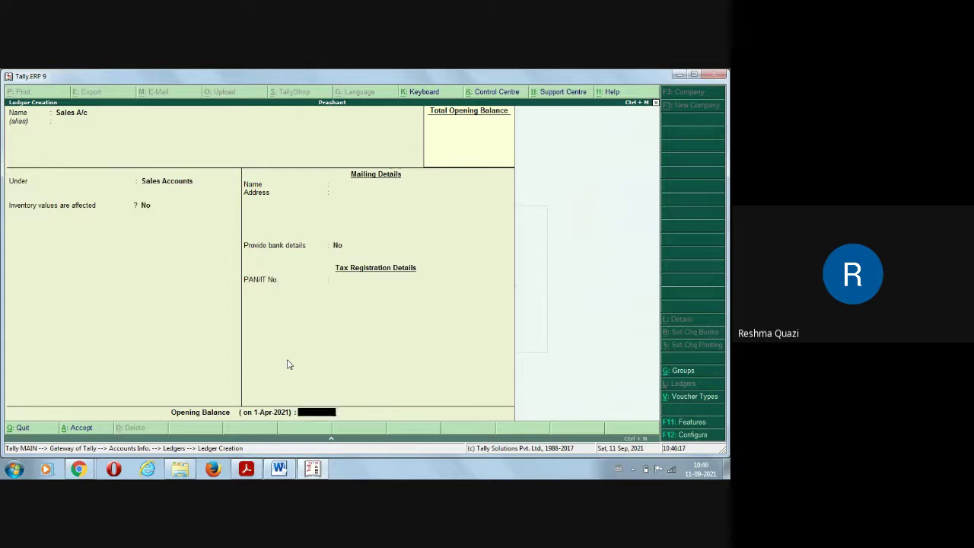
key("Return")
key("Return")
- Check the exercise PDF and create a ledger in Tally named Puchase under Purchase Accounts with inventory values affected set to No
key("alt+Tab")
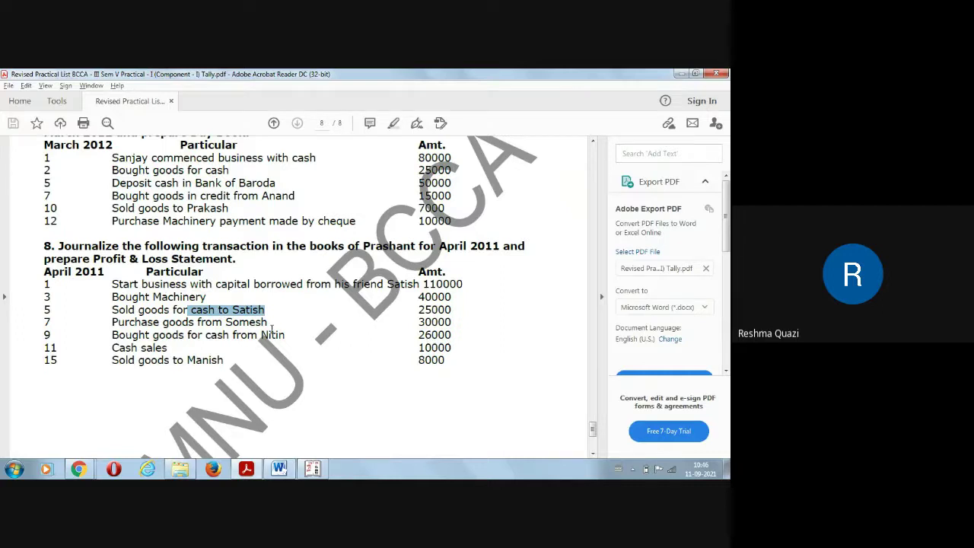
key("alt+Tab")
type("Puch")
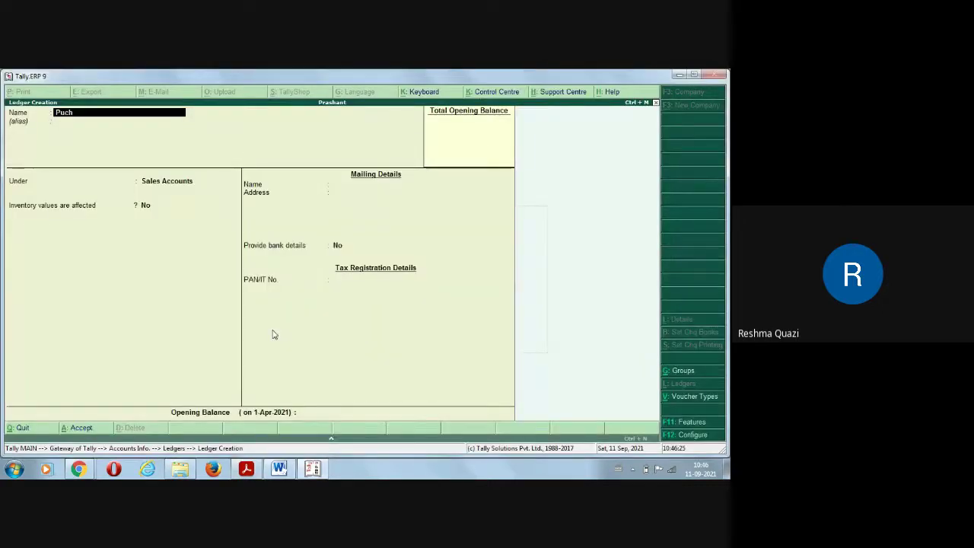
type("ase")
key("Return")
key("Return")
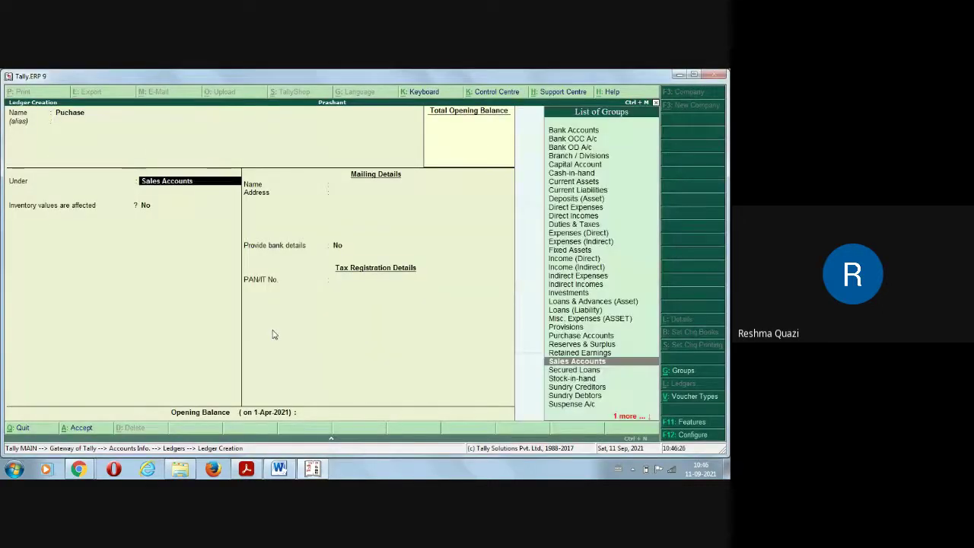
type("pu")
key("Return")
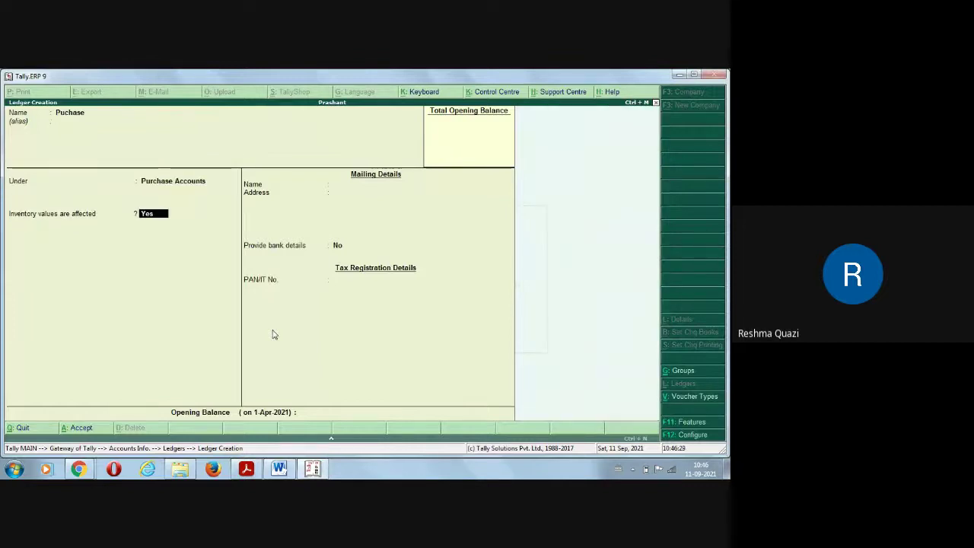
key("n")
key("Return")
key("Return")
key("Return")
- Check the exercise PDF and start a Tally ledger for the 7 April supplier, named with the suffix A/c, under Sundry Creditors
key("alt+Tab")
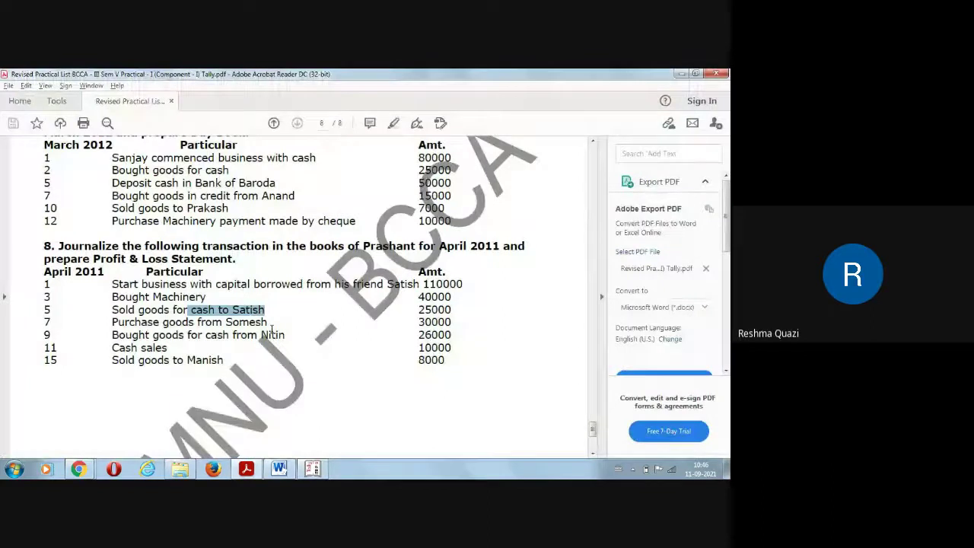
key("alt+Tab")
type("Somesh a")
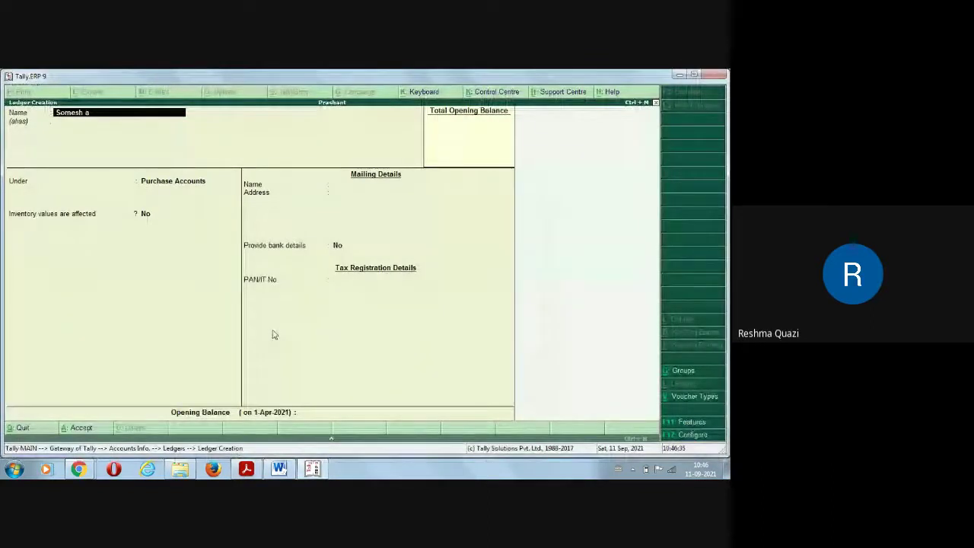
type("/c")
key("Return")
type("S")
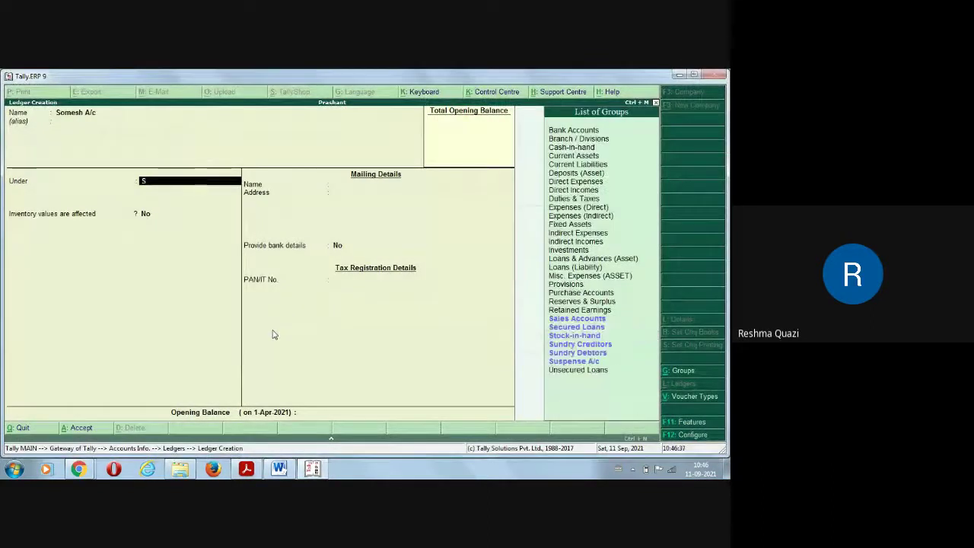
type("un")
key("Return")
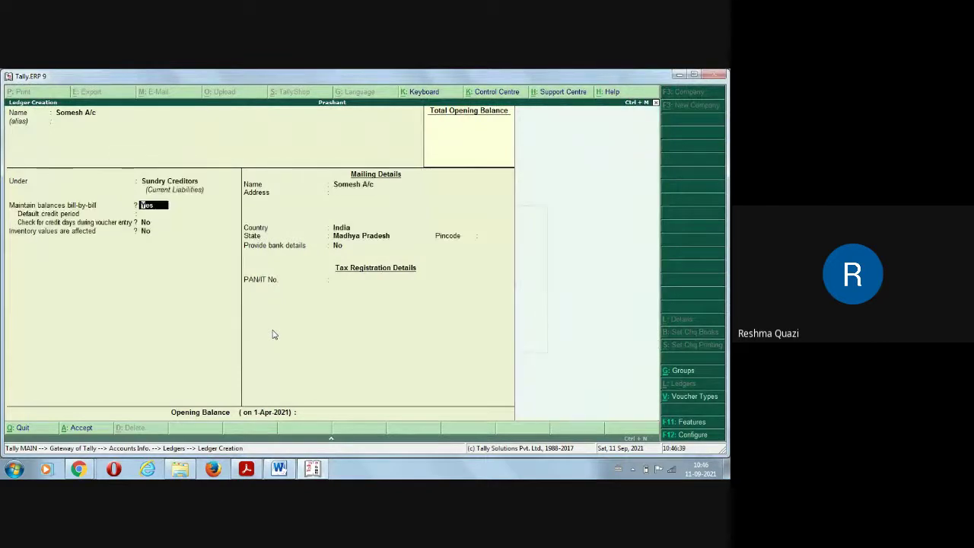
- Turn off bill-by-bill balances for the supplier's ledger, keep Madhya Pradesh as the state, and save the ledger
key("n")
key("Return")
key("Return")
key("Return")
key("Return")
key("Return")
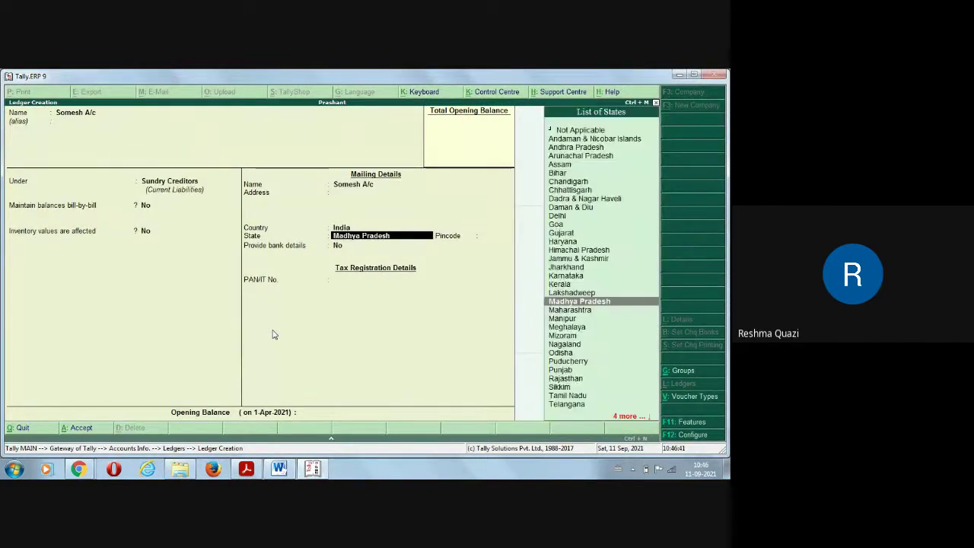
key("Return")
key("Return")
key("Return")
key("Return")
key("Return")
key("Return")
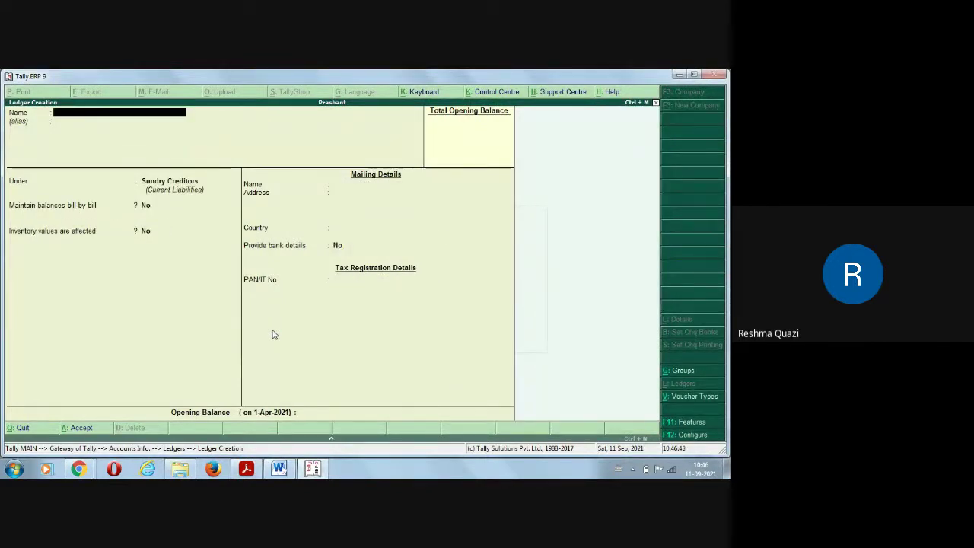
- Switch to the exercise PDF and examine the goods purchases dated 7 and 9 April, comparing the credit and cash wording
key("alt+Tab")
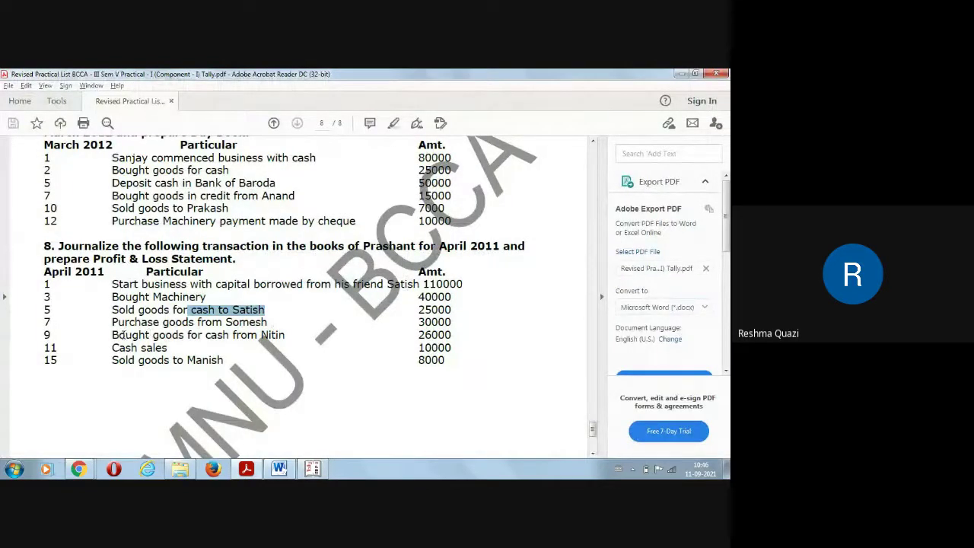
left_click(272, 338)
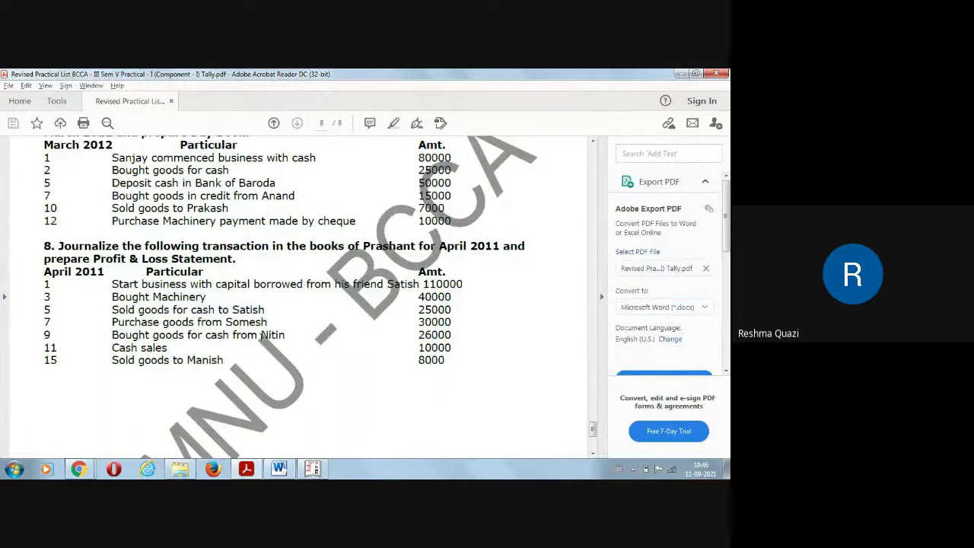
left_click_drag(114, 321, 196, 326)
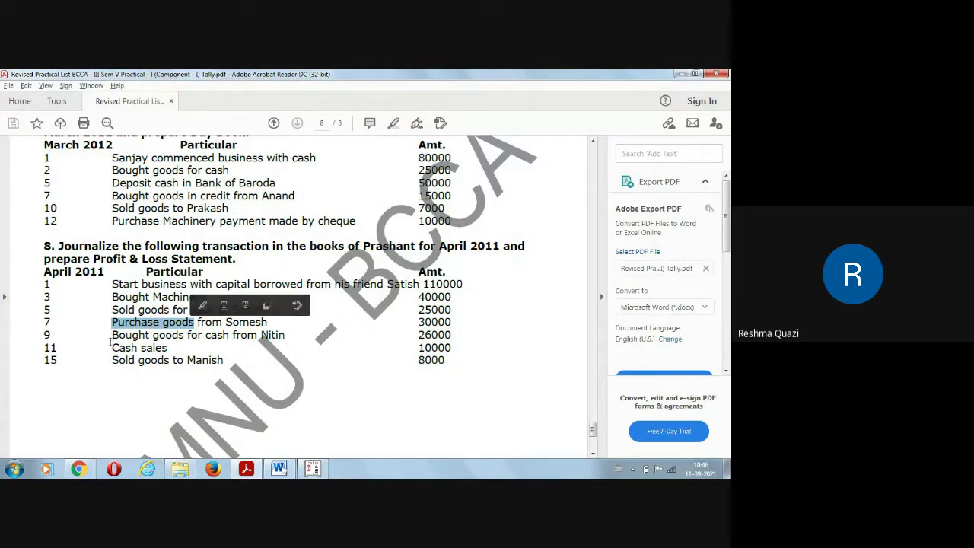
left_click_drag(113, 337, 184, 338)
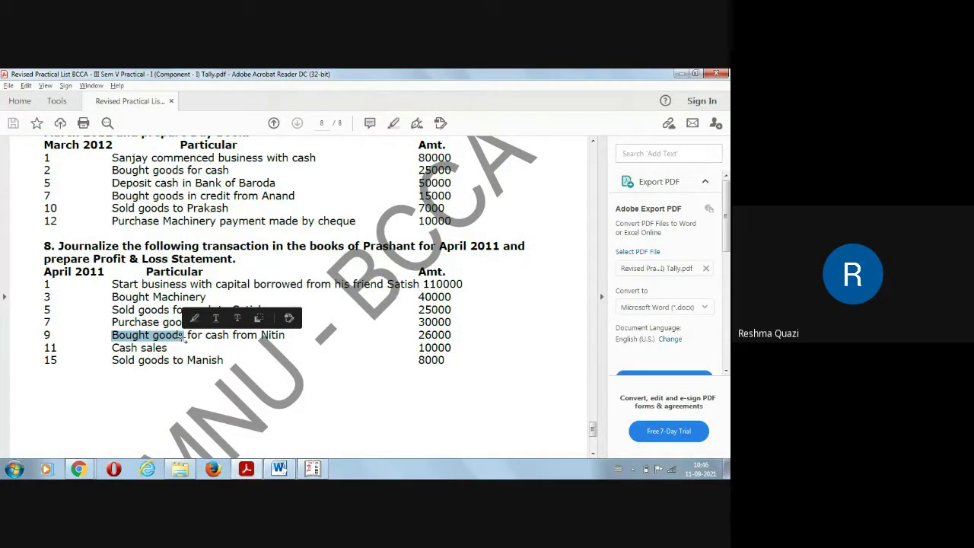
left_click(99, 329)
left_click_drag(110, 336, 202, 337)
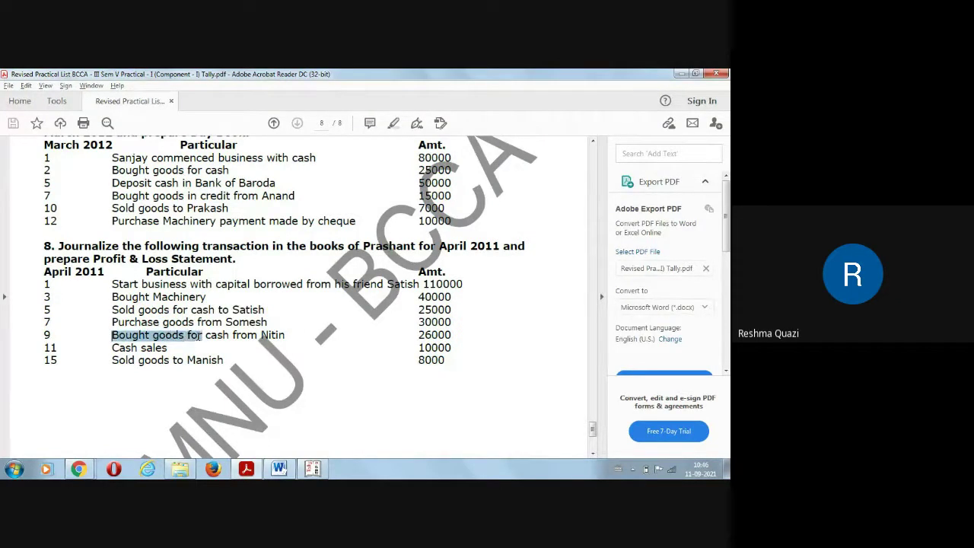
left_click(222, 337)
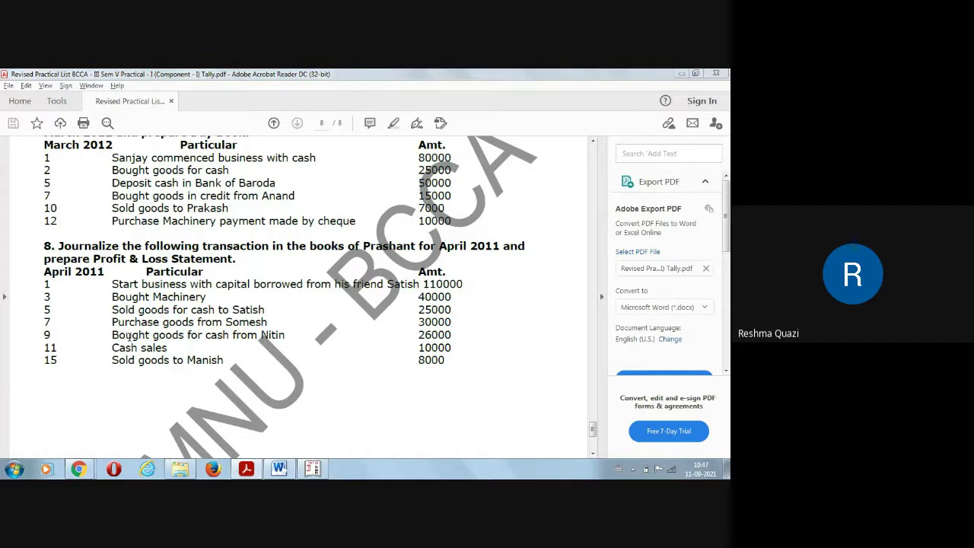
left_click_drag(130, 335, 286, 336)
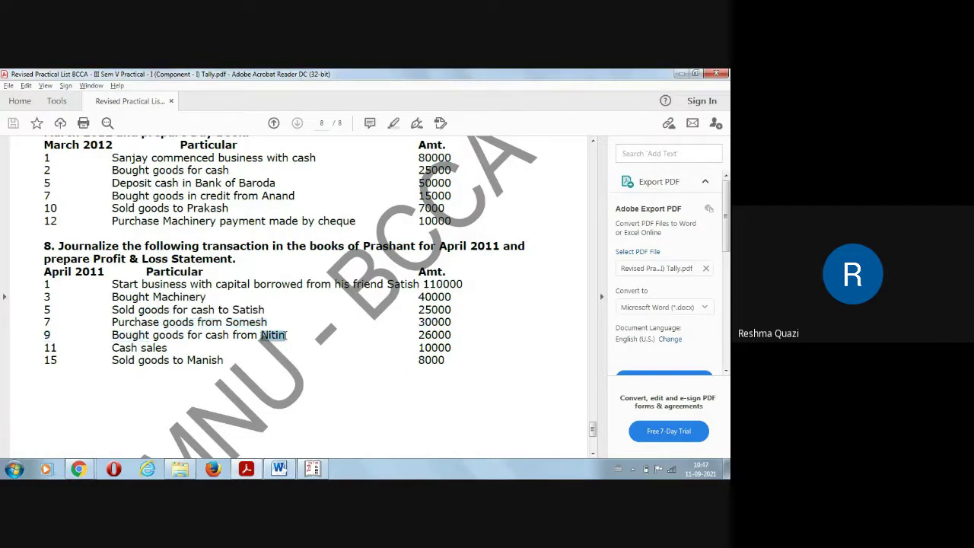
double_click(217, 337)
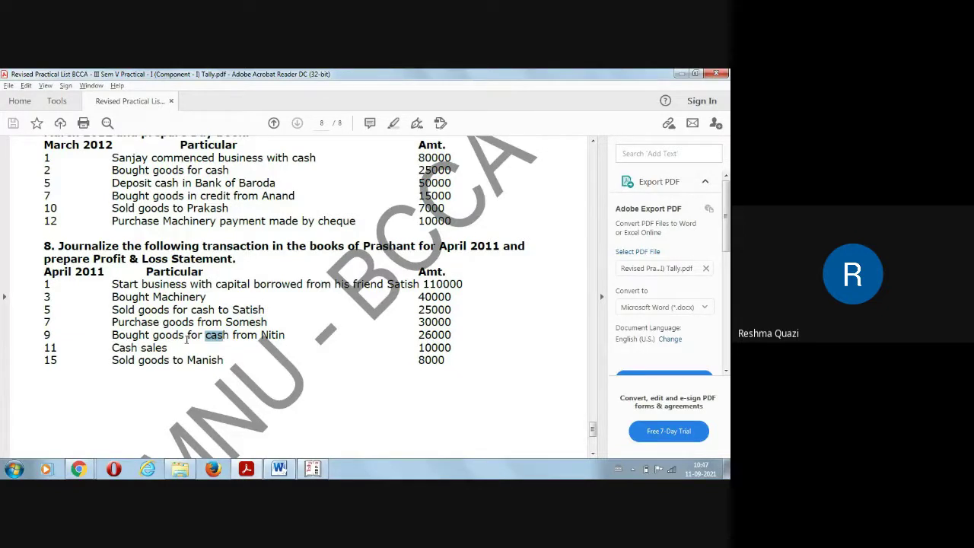
left_click_drag(115, 322, 194, 323)
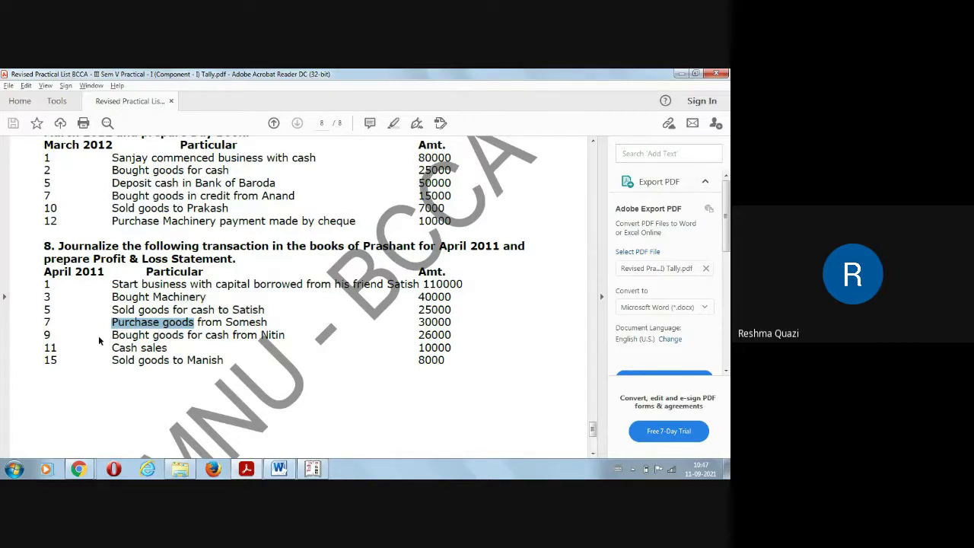
left_click_drag(111, 335, 182, 343)
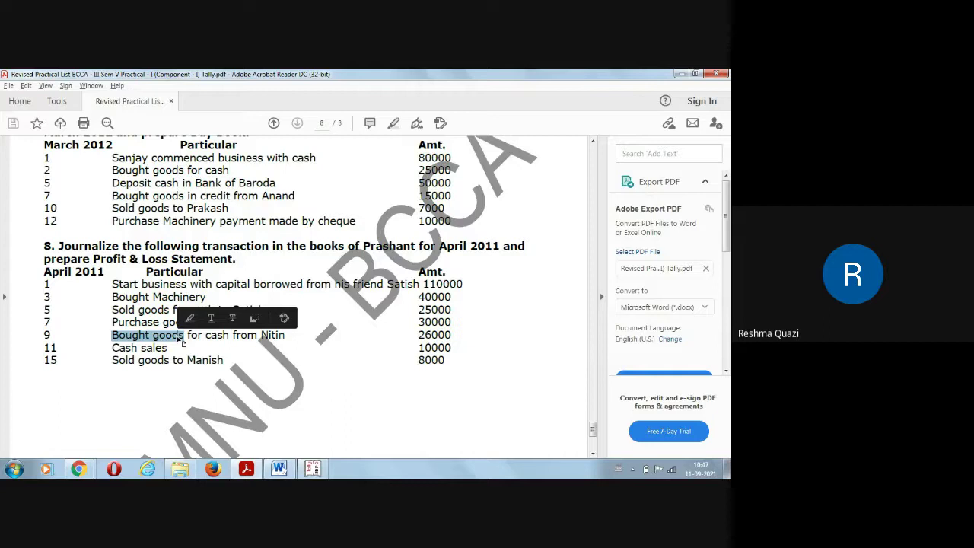
left_click(167, 343)
left_click_drag(113, 336, 190, 339)
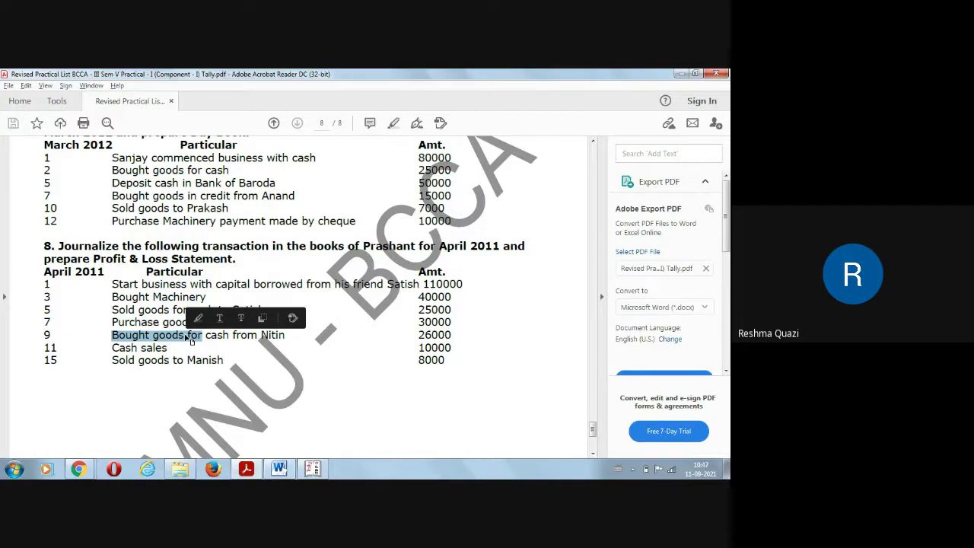
- Check the sales transactions in the PDF, then start a Tally ledger named after the 15 April customer under Sundry Debtors
left_click_drag(106, 349, 168, 349)
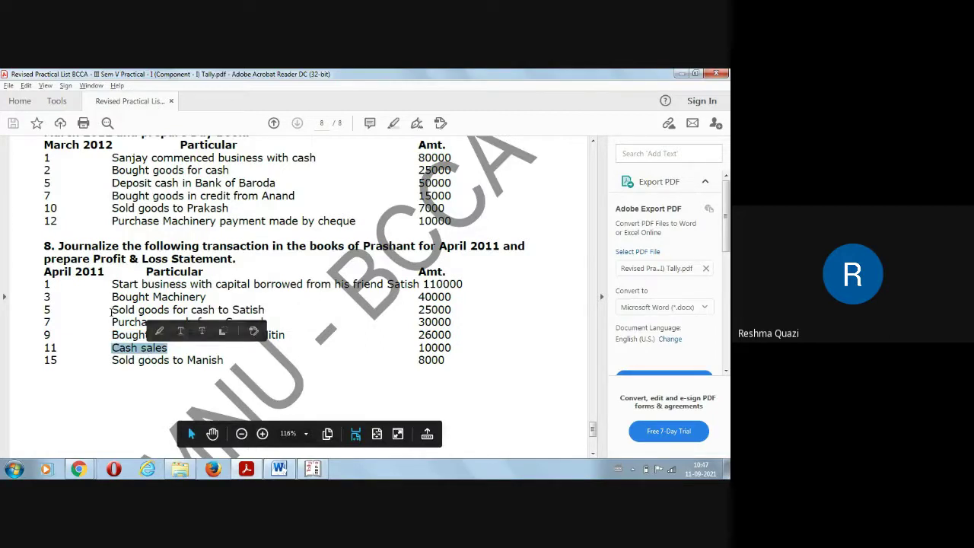
left_click_drag(111, 311, 169, 310)
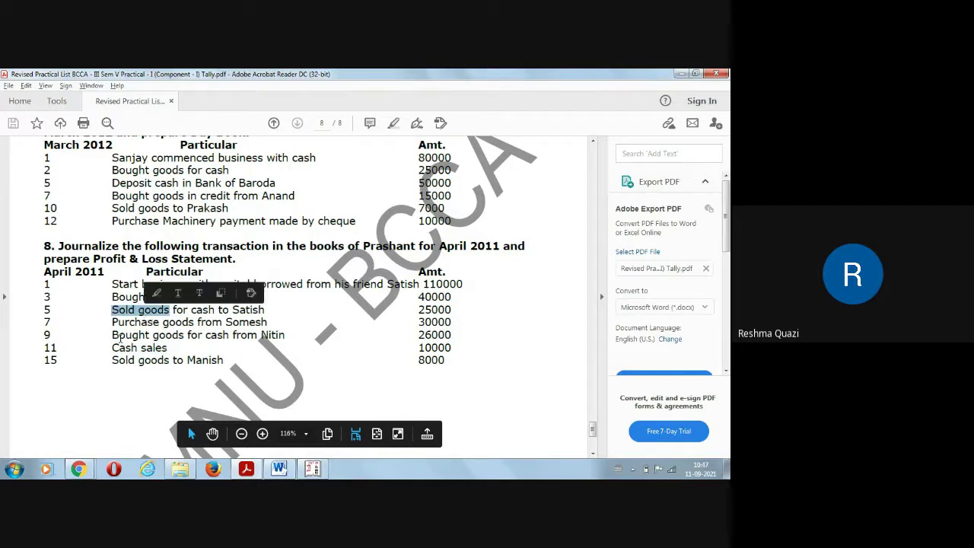
left_click_drag(111, 347, 169, 347)
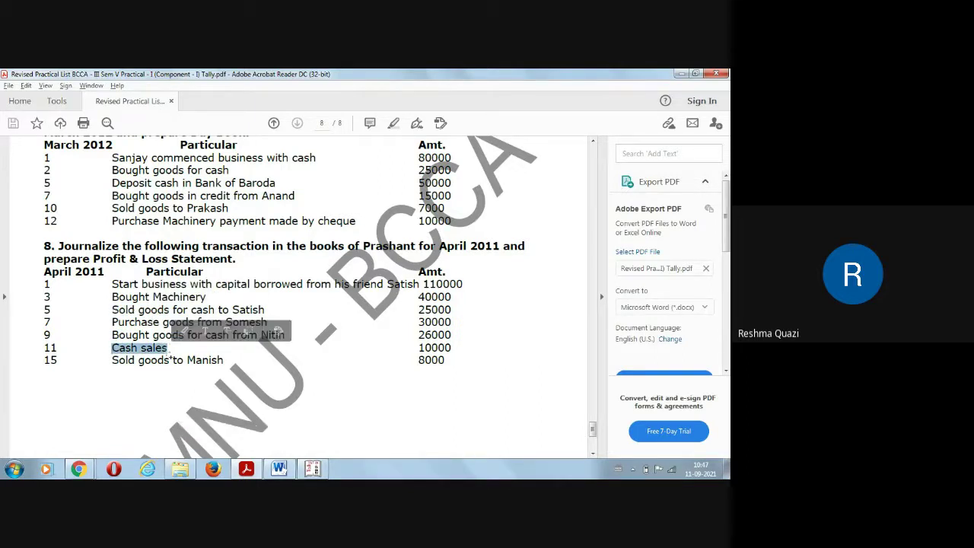
double_click(188, 360)
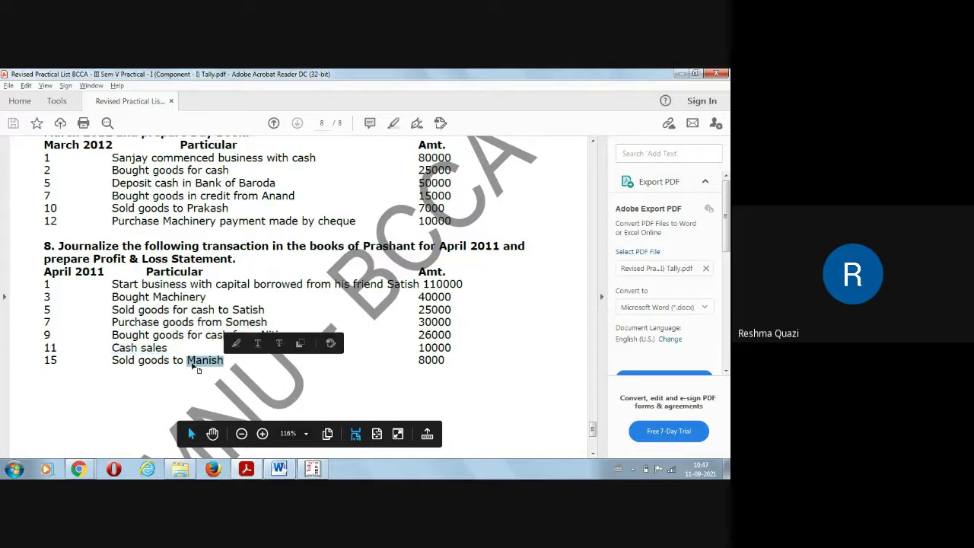
left_click_drag(114, 360, 225, 359)
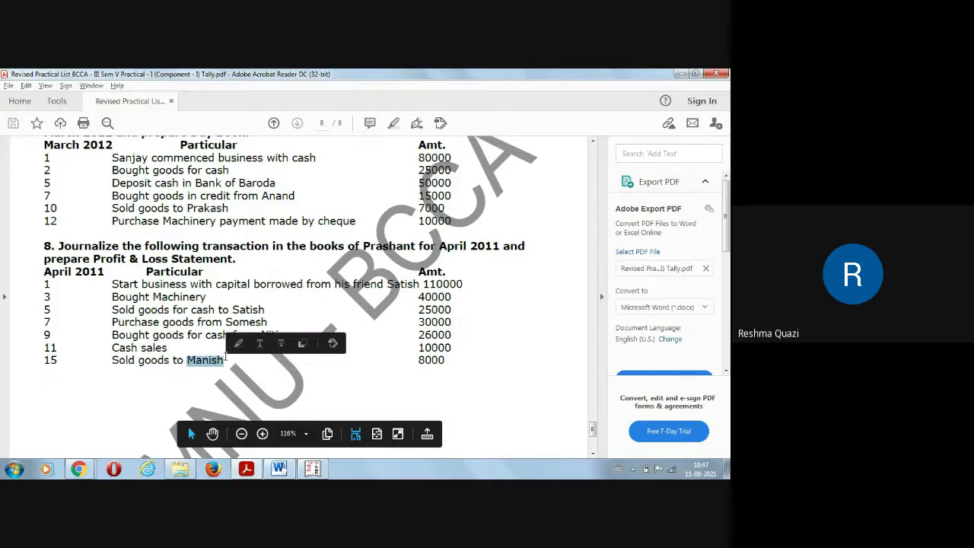
key("alt+Tab")
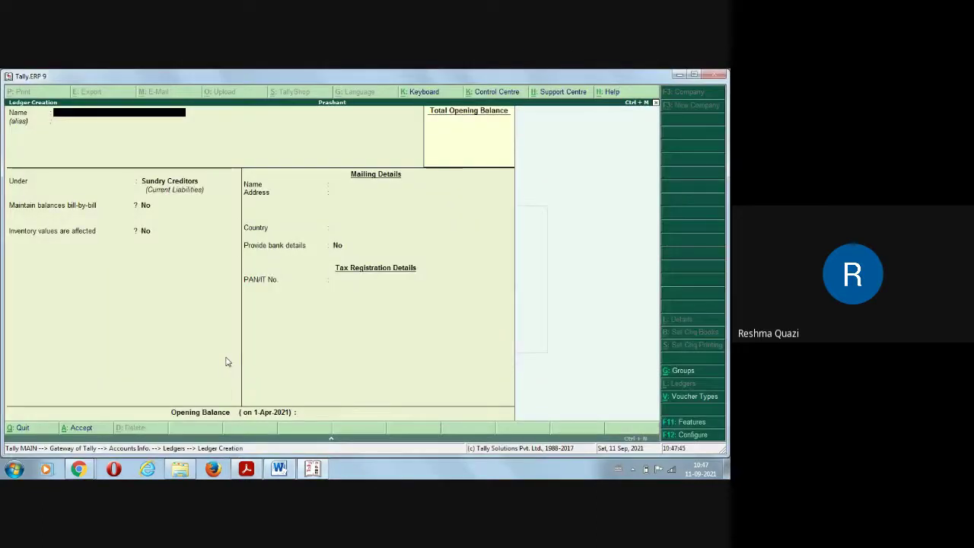
type("Manish")
key("Return")
key("Return")
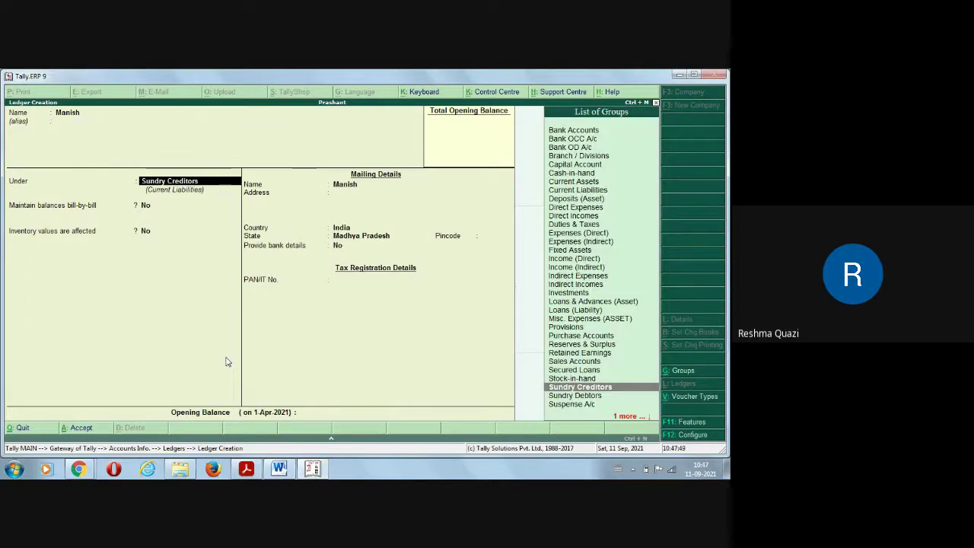
type("S")
key("Down")
key("Down")
key("Down")
key("Down")
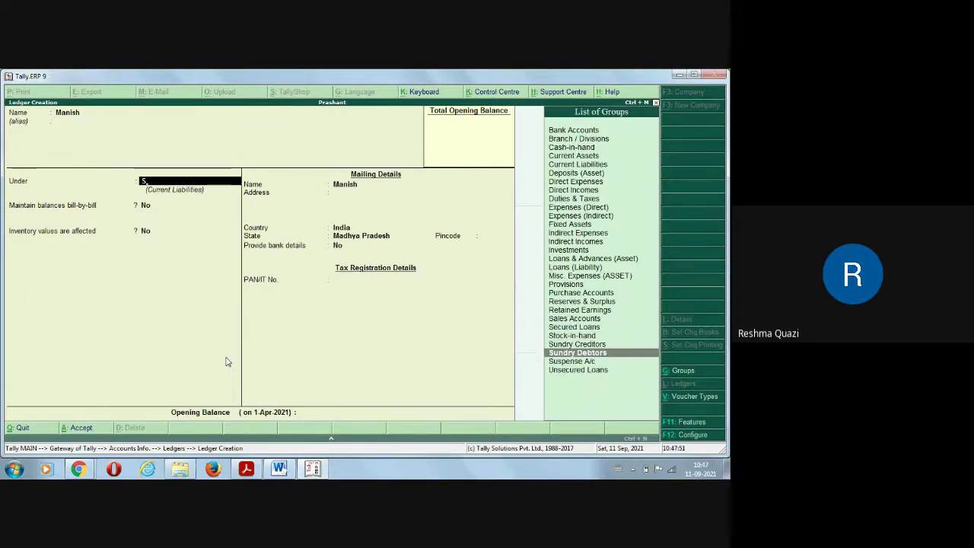
- Complete the customer's ledger with bill-by-bill balances and inventory values set to No, state Madhya Pradesh and no opening balance, and save it
key("Return")
key("Return")
key("Return")
key("Return")
key("Return")
key("Return")
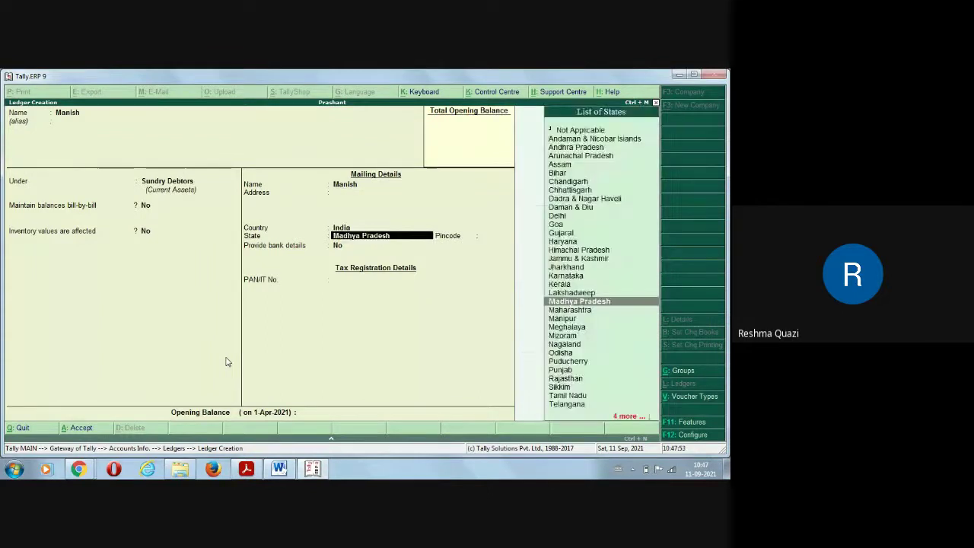
key("Return")
key("Return")
key("Return")
key("Return")
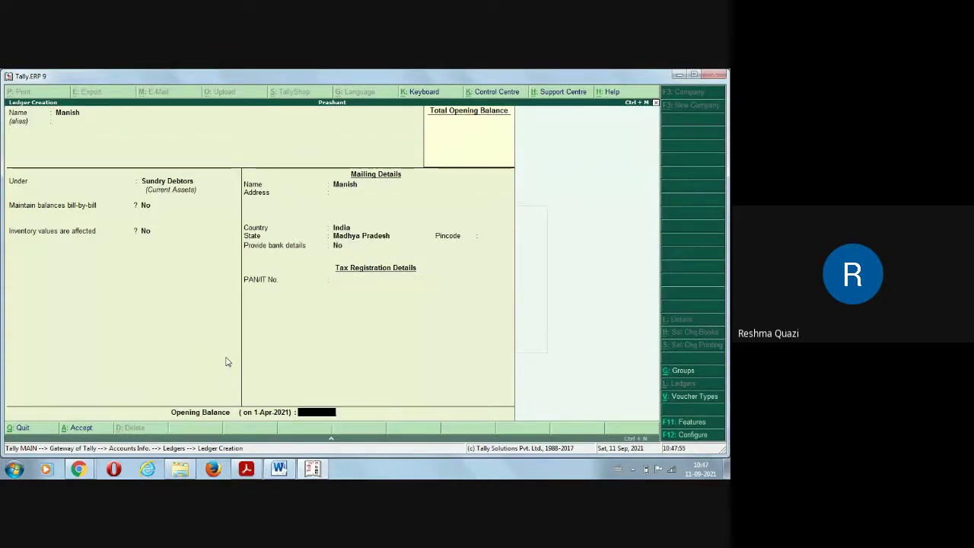
key("Return")
key("Return")
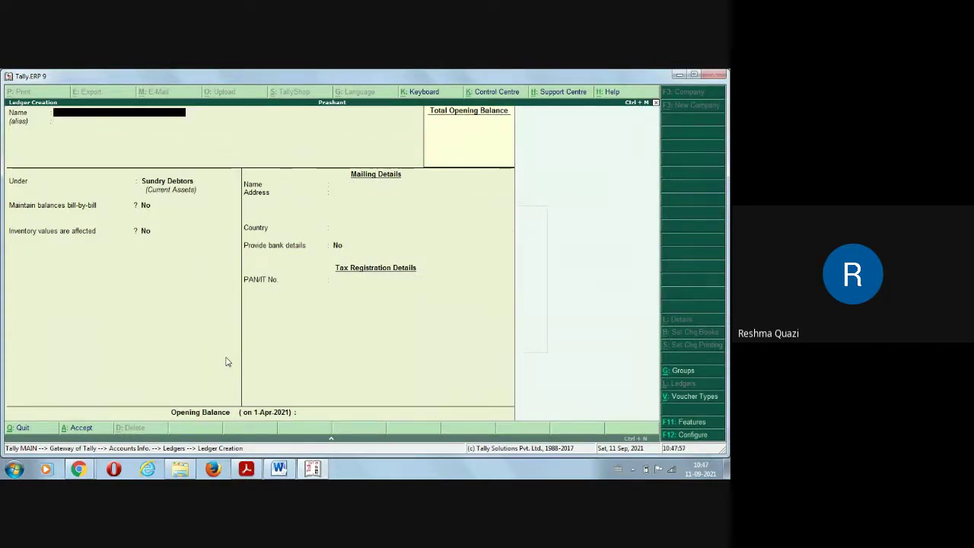
- Switch to the exercise PDF and examine the company owner, capital, machinery and cash sale entries dated 1 to 5 April
key("alt+Tab")
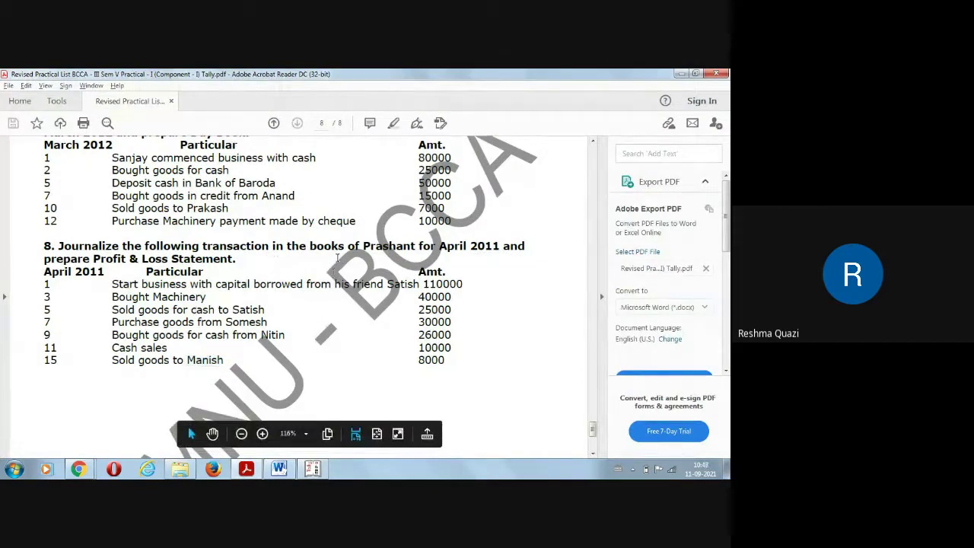
left_click_drag(360, 247, 390, 243)
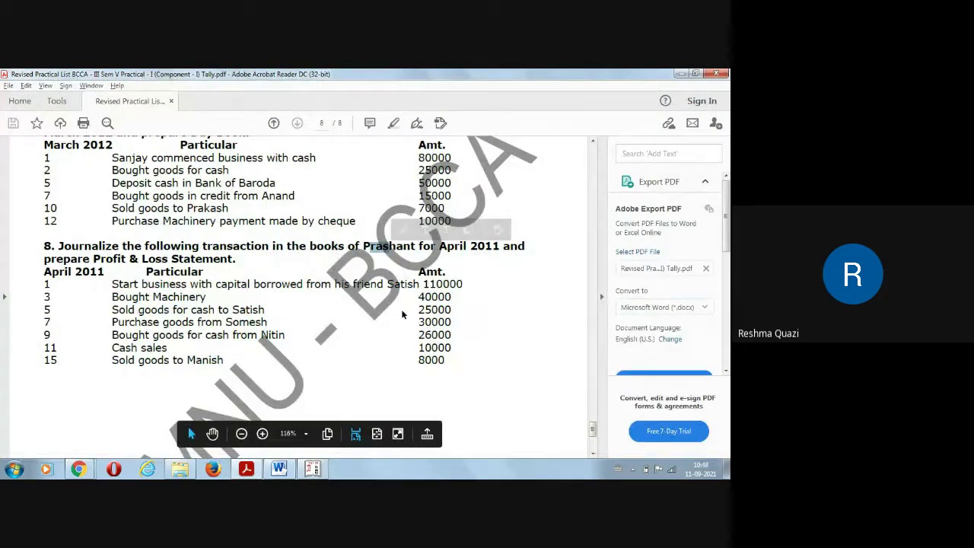
left_click_drag(219, 284, 235, 285)
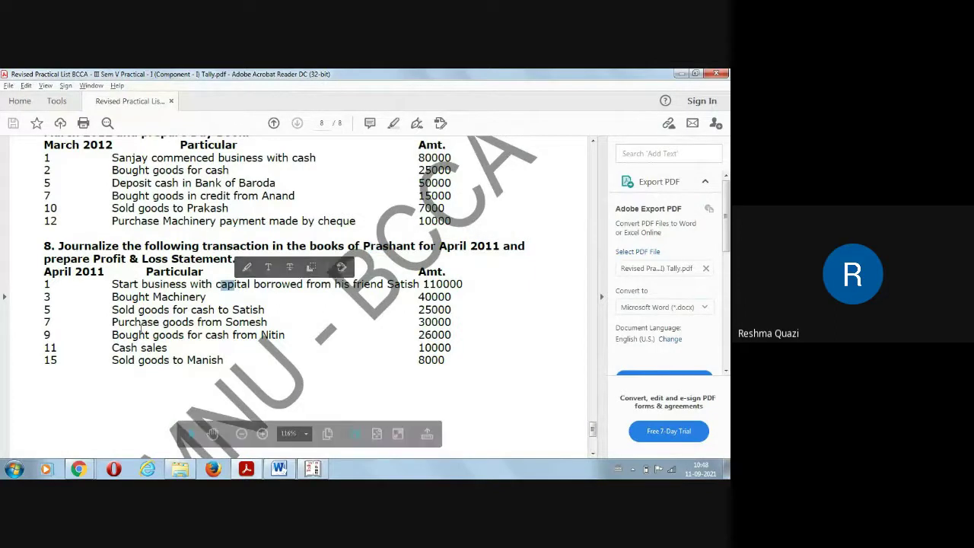
left_click_drag(153, 297, 185, 297)
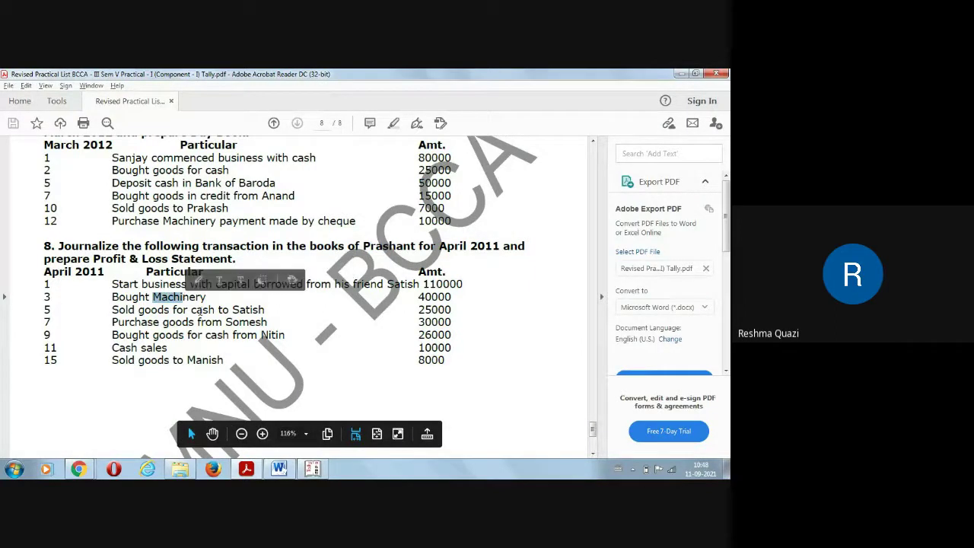
left_click_drag(123, 297, 131, 297)
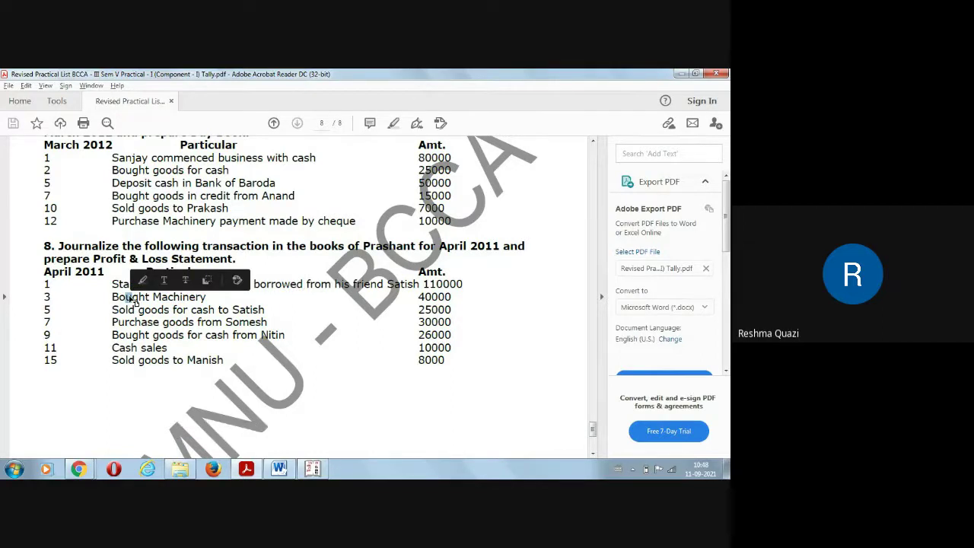
left_click(140, 322)
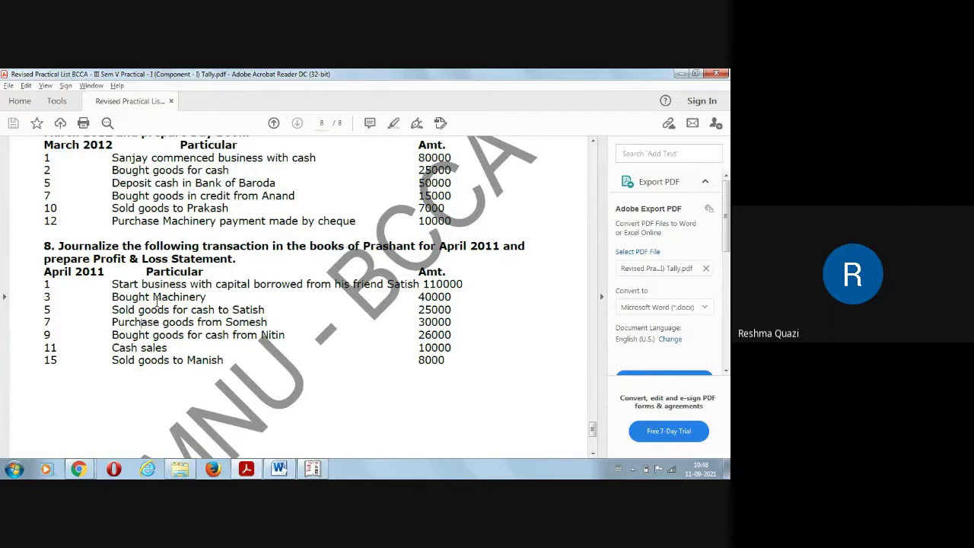
left_click_drag(112, 309, 170, 310)
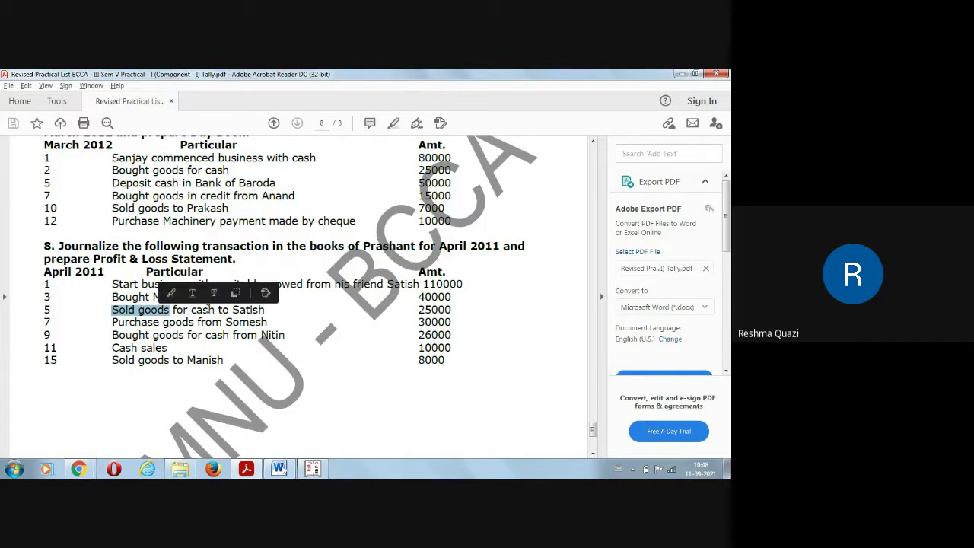
left_click_drag(239, 310, 252, 310)
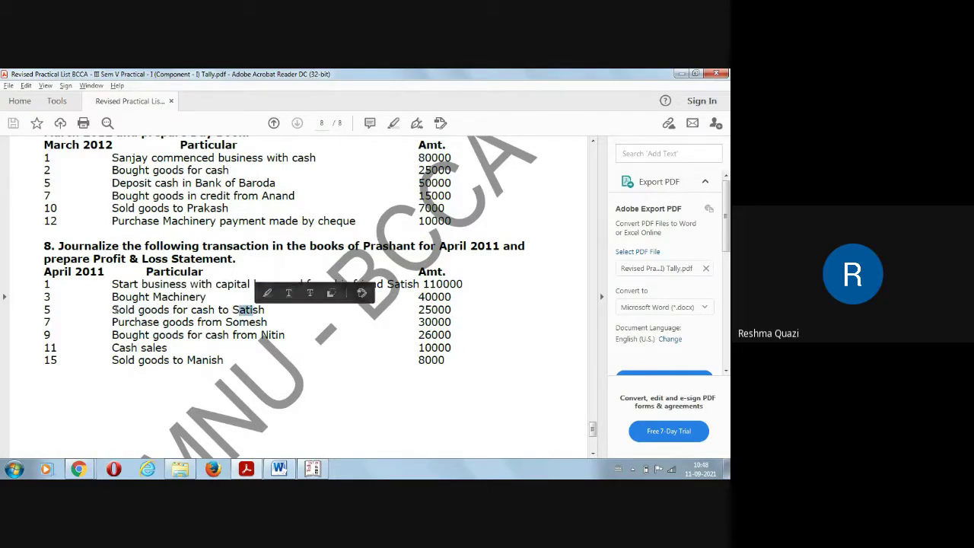
- Review the exercise's sales and purchase entries from 5 to 15 April, checking which supplier and customer need ledgers
left_click_drag(112, 297, 170, 309)
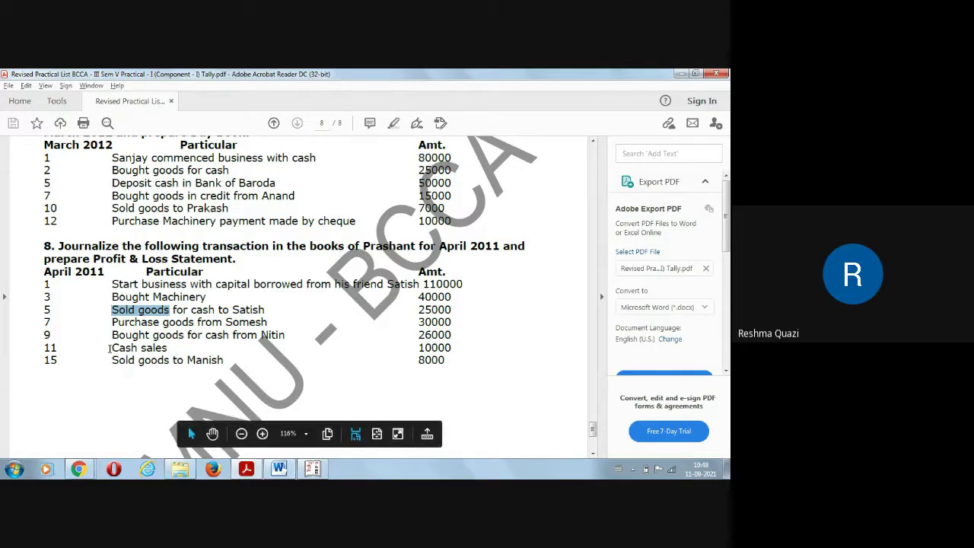
left_click_drag(112, 348, 167, 348)
left_click_drag(111, 360, 169, 360)
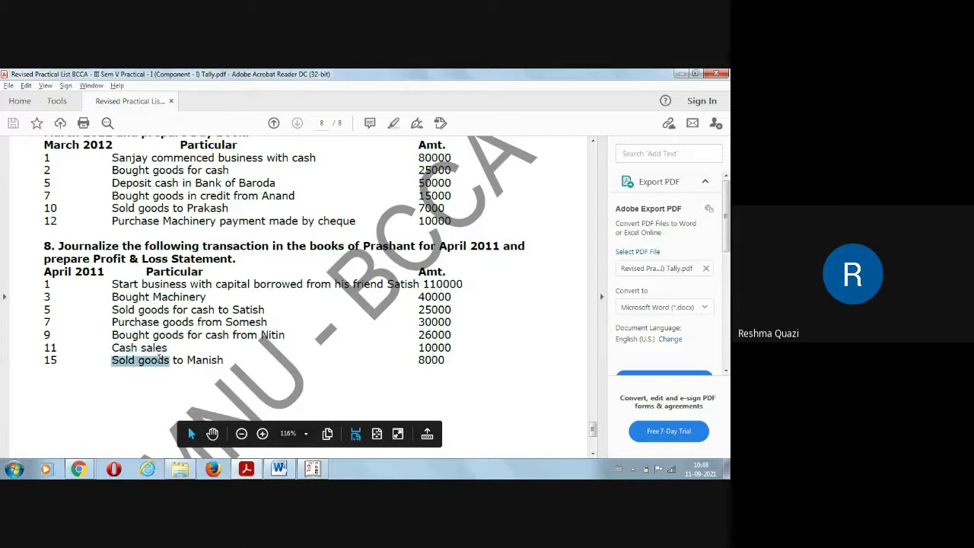
left_click(125, 322)
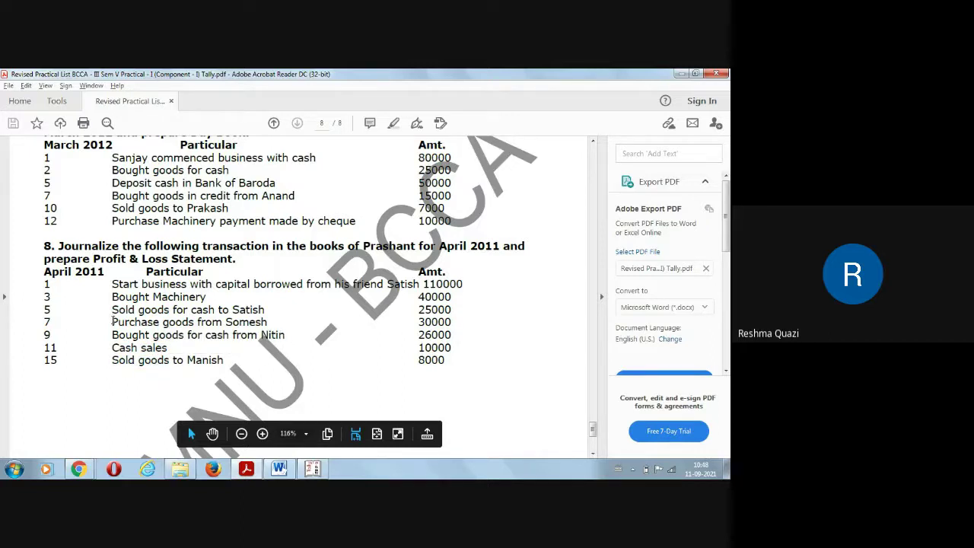
left_click_drag(112, 322, 220, 322)
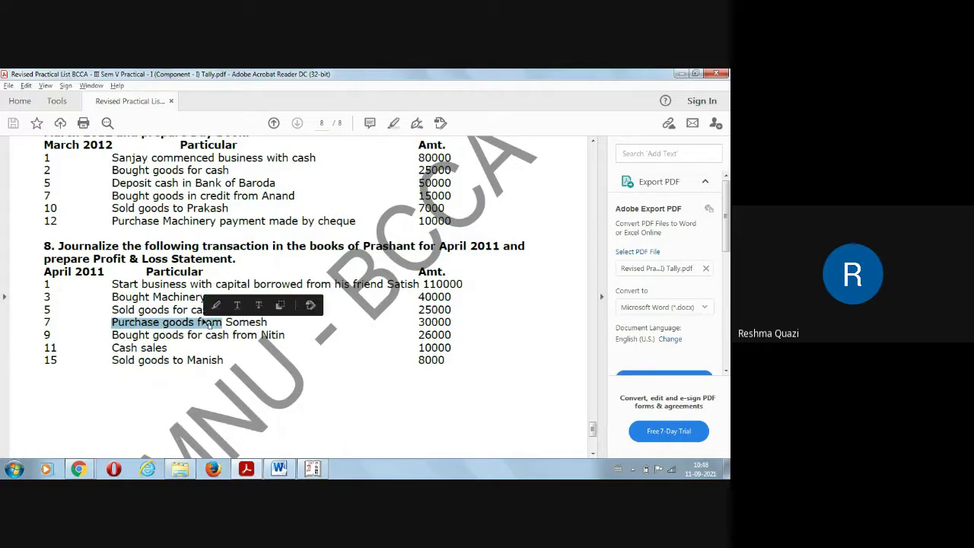
left_click_drag(111, 335, 176, 333)
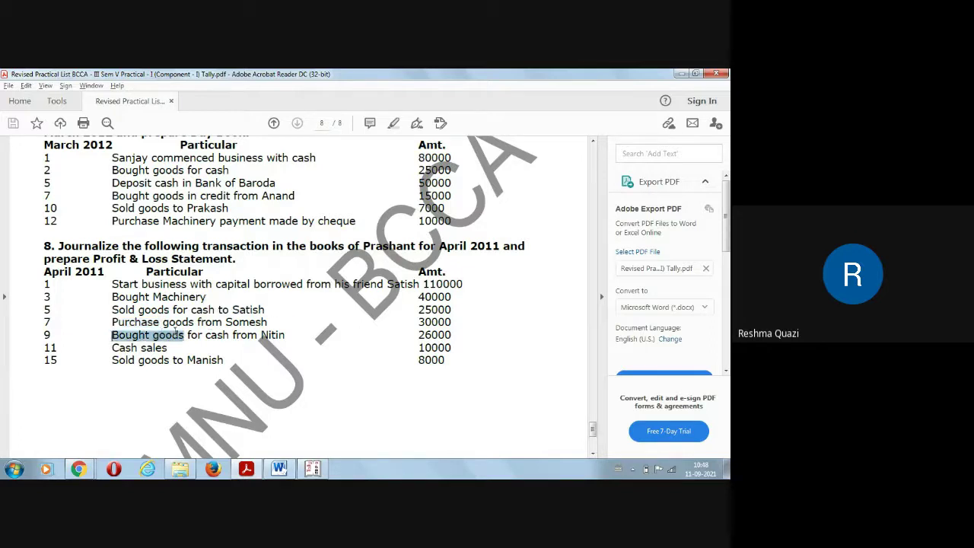
left_click(173, 344)
left_click_drag(226, 323, 270, 323)
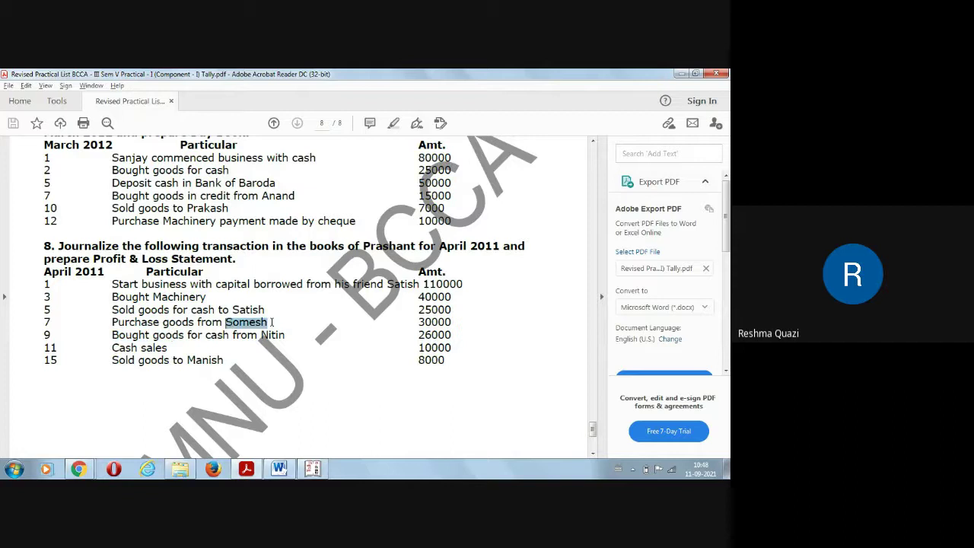
left_click_drag(213, 360, 196, 360)
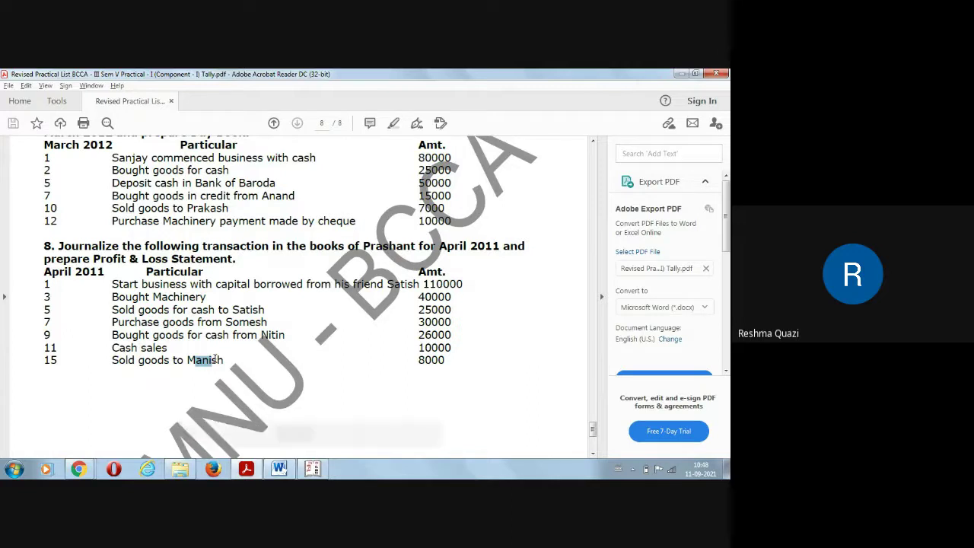
- Return to Tally, leave ledger creation and open Accounting Vouchers from the Gateway
left_click(313, 469)
key("Escape")
key("Escape")
key("Escape")
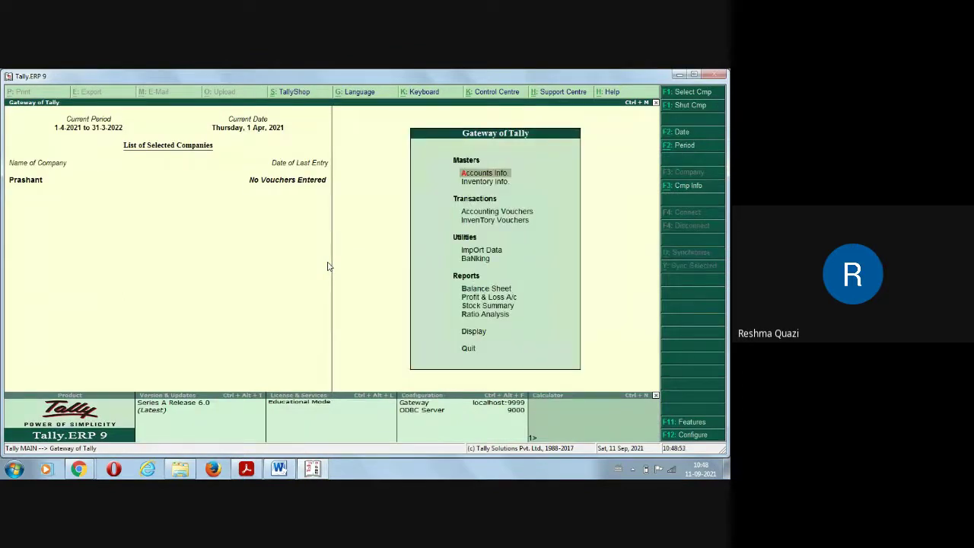
key("Down")
key("Down")
key("Return")
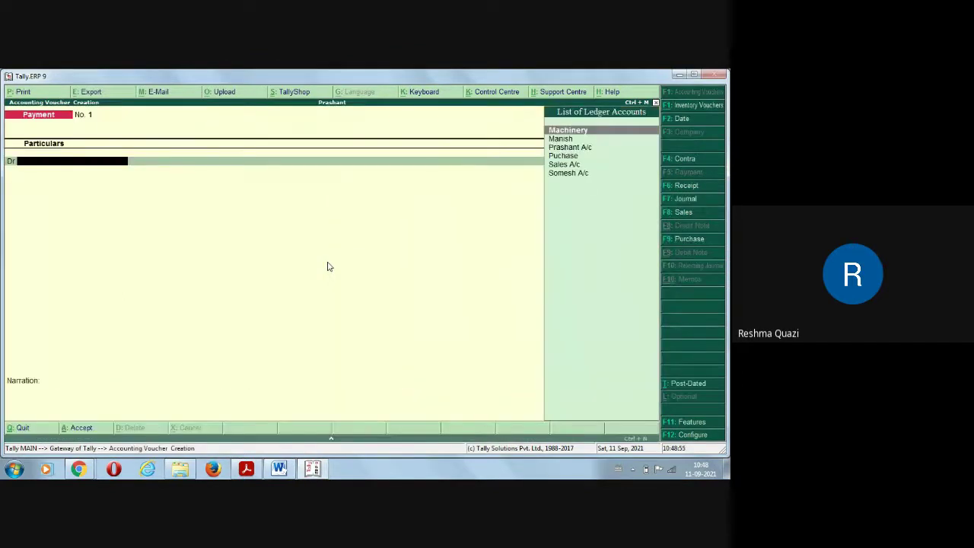
- Check the 1 April capital transaction in the exercise PDF, then change the Tally voucher type to Receipt
left_click(254, 471)
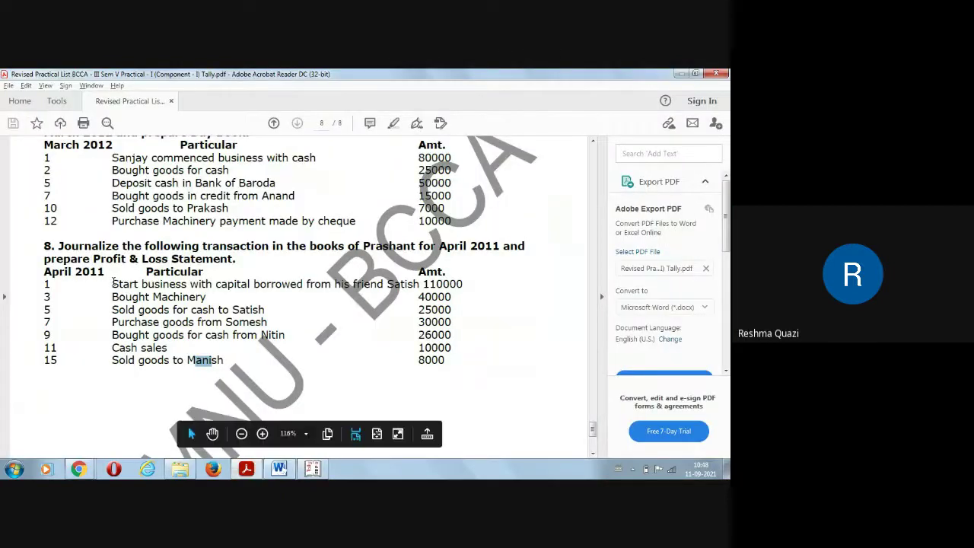
left_click_drag(111, 284, 139, 284)
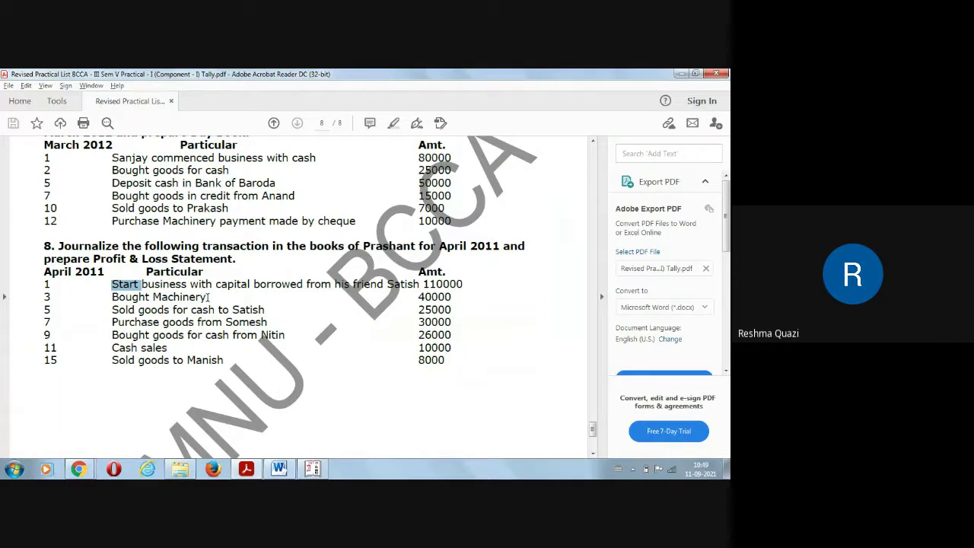
key("alt+Tab")
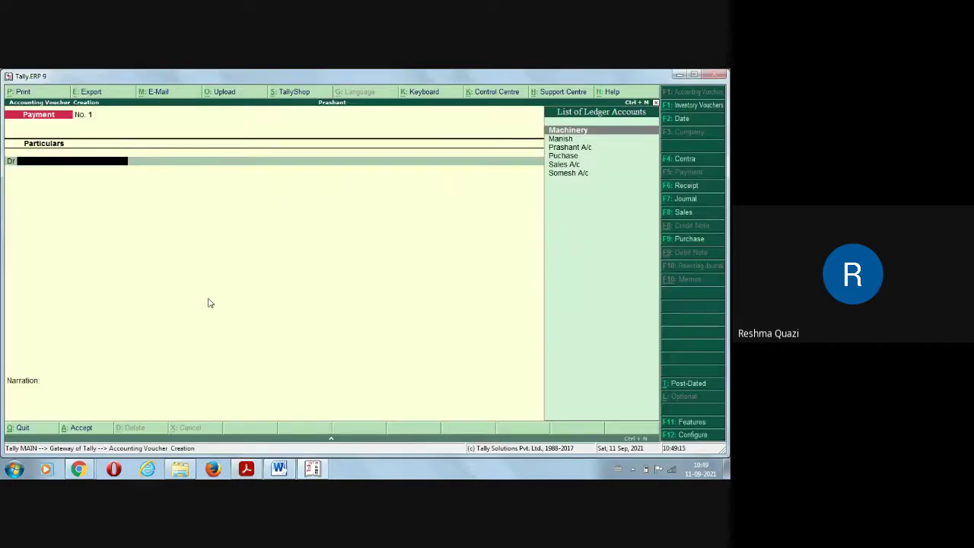
key("F6")
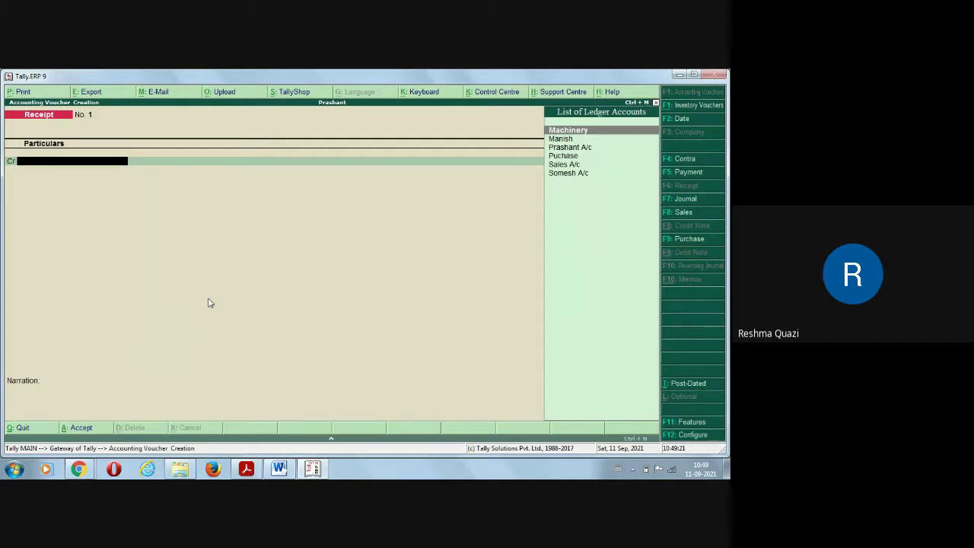
- Credit the owner's capital account with 1,10,000 in the receipt voucher, checking the amount in the PDF
key("Down")
key("Down")
key("Return")
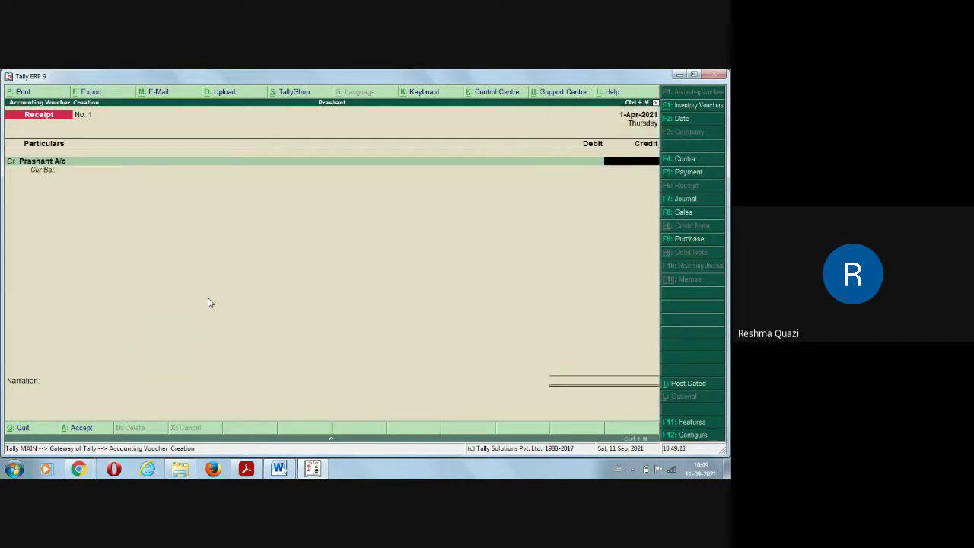
key("alt+Tab")
key("alt+Tab")
type("1,10,0")
type("0000")
key("Return")
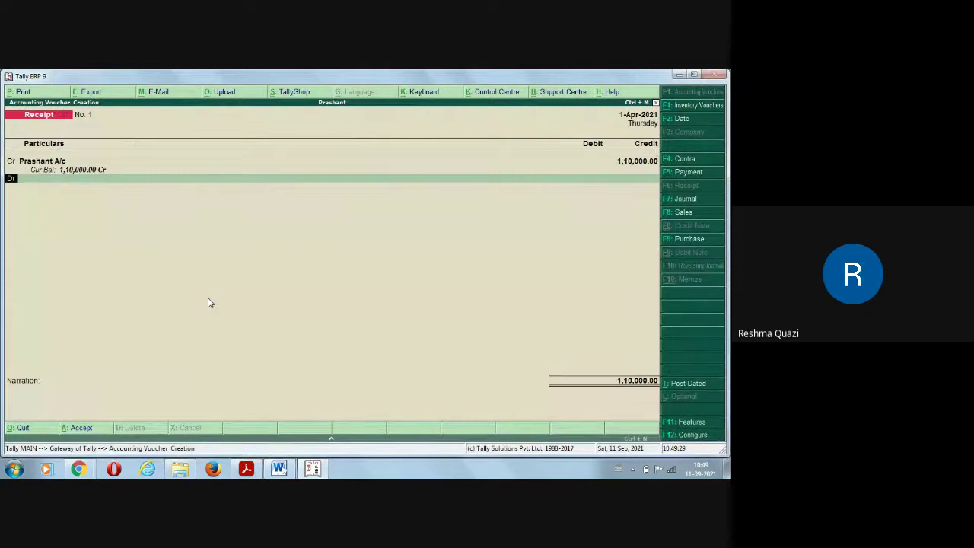
- Debit Cash with 1,10,000, leave the narration blank and save the receipt voucher
key("Return")
key("Return")
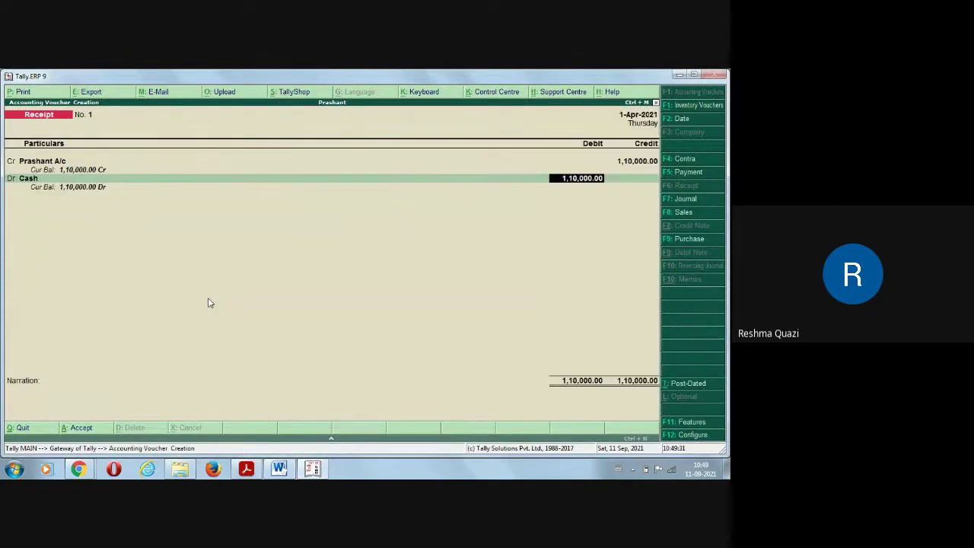
key("Return")
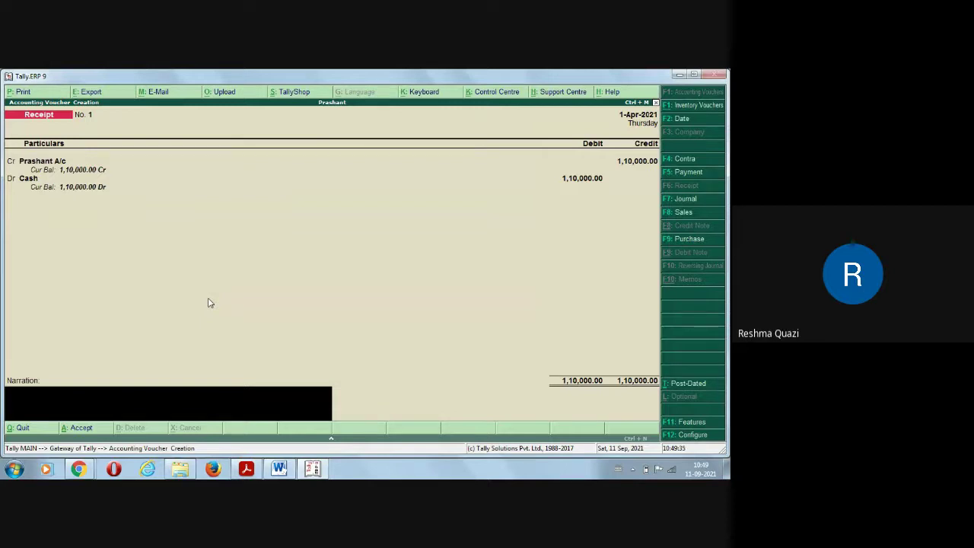
key("Return")
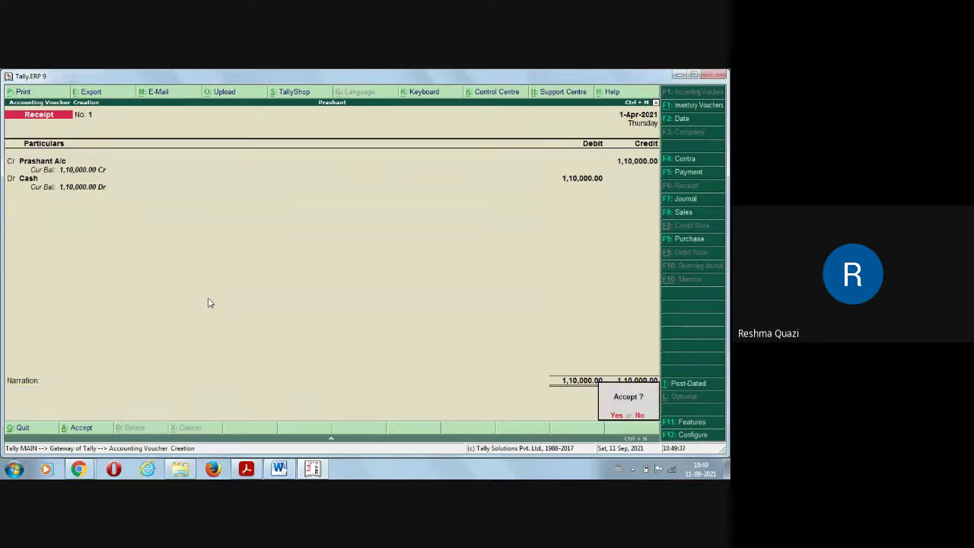
key("y")
- Check the 3 April machinery purchase in the PDF and start a payment voucher debiting Machinery with 40,000
key("alt+Tab")
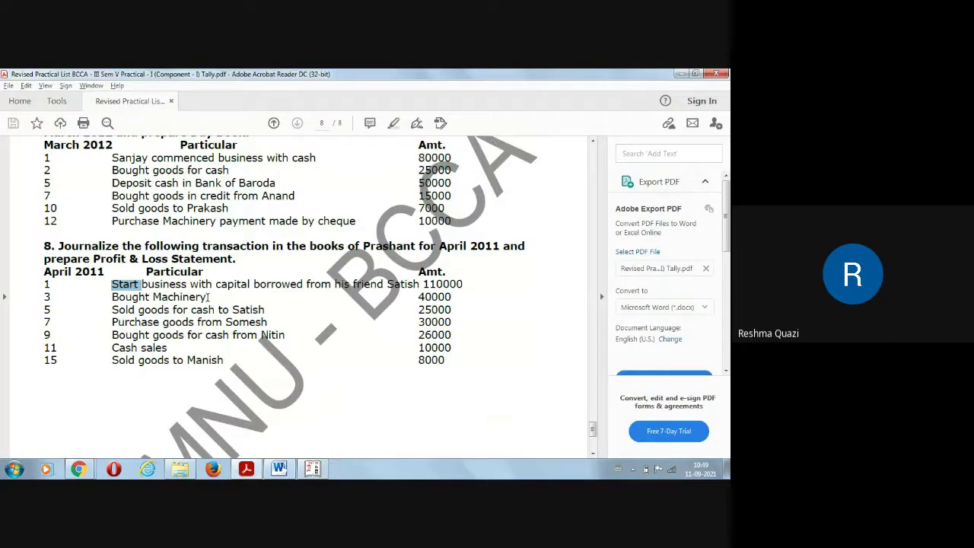
key("alt+Tab")
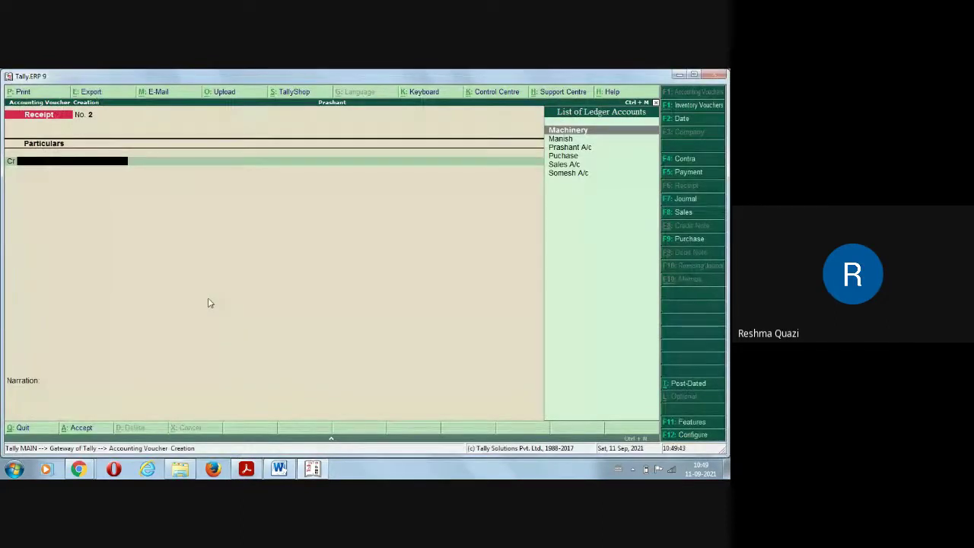
key("F5")
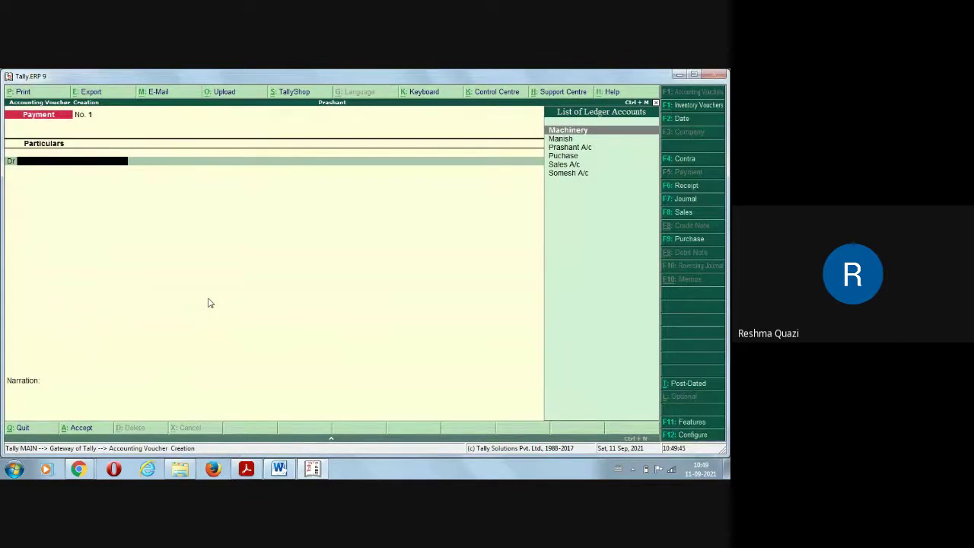
key("Return")
key("alt+Tab")
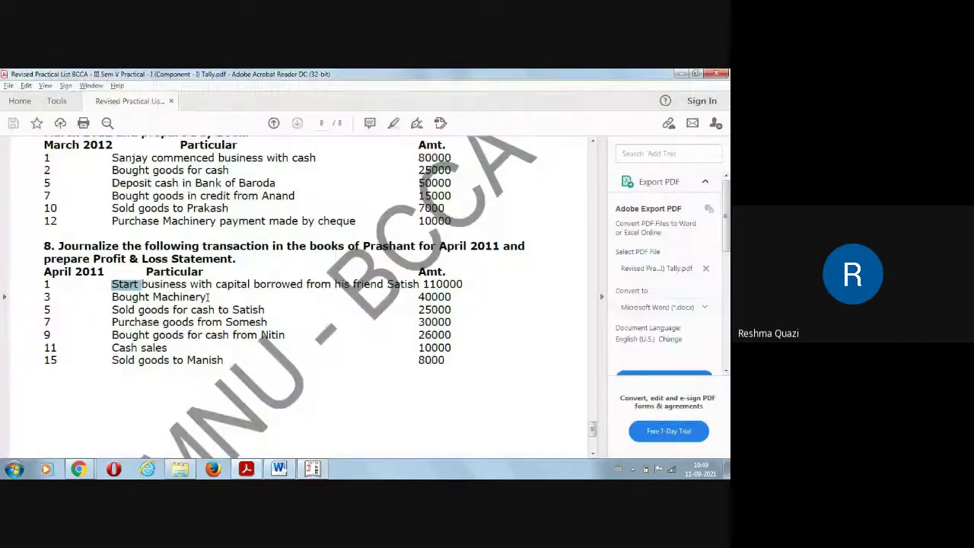
key("alt+Tab")
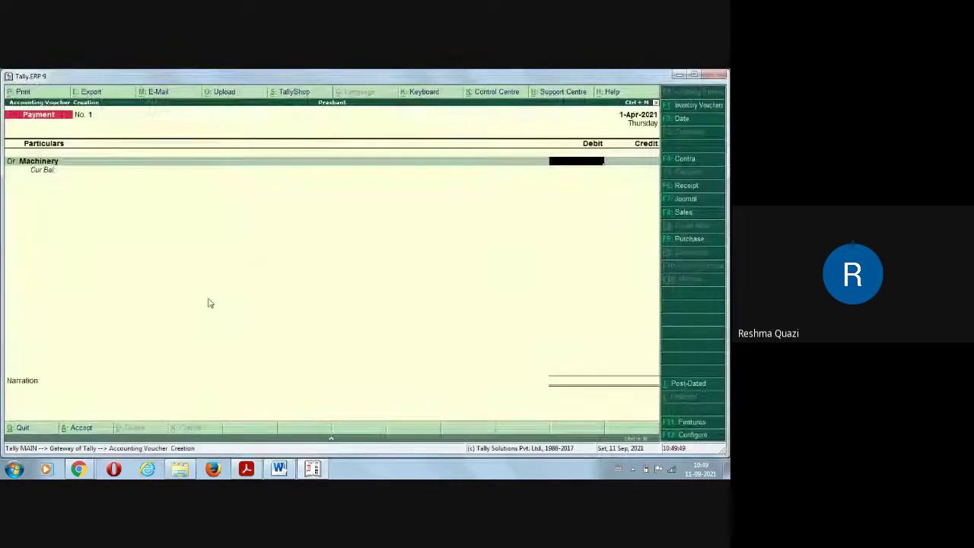
type("40,0000")
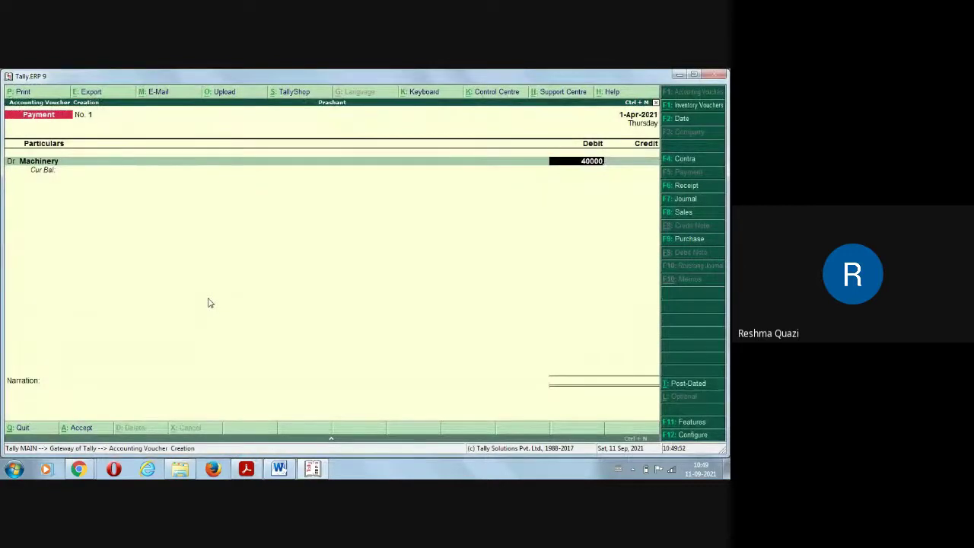
- Credit Cash with 40,000, leave the narration blank and save the payment voucher
key("Return")
key("Return")
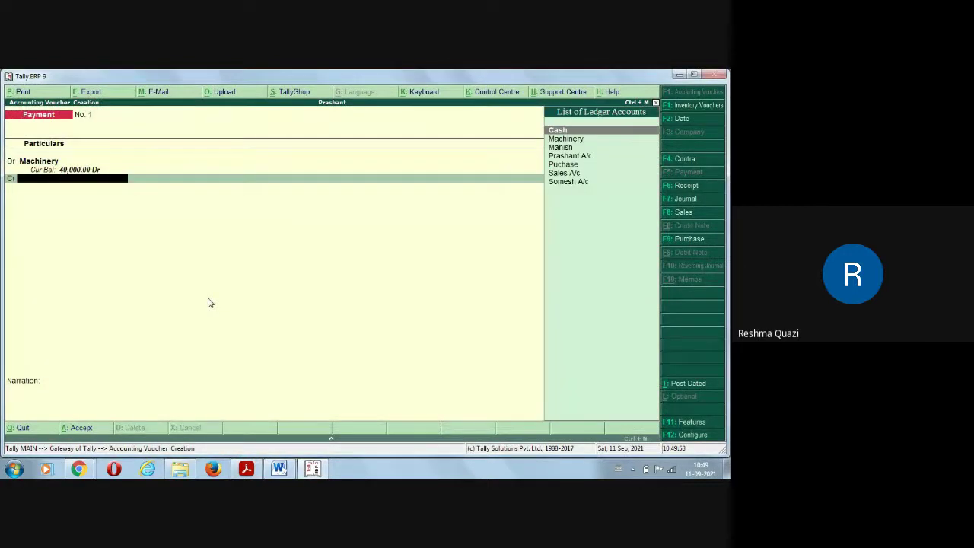
key("Return")
key("Return")
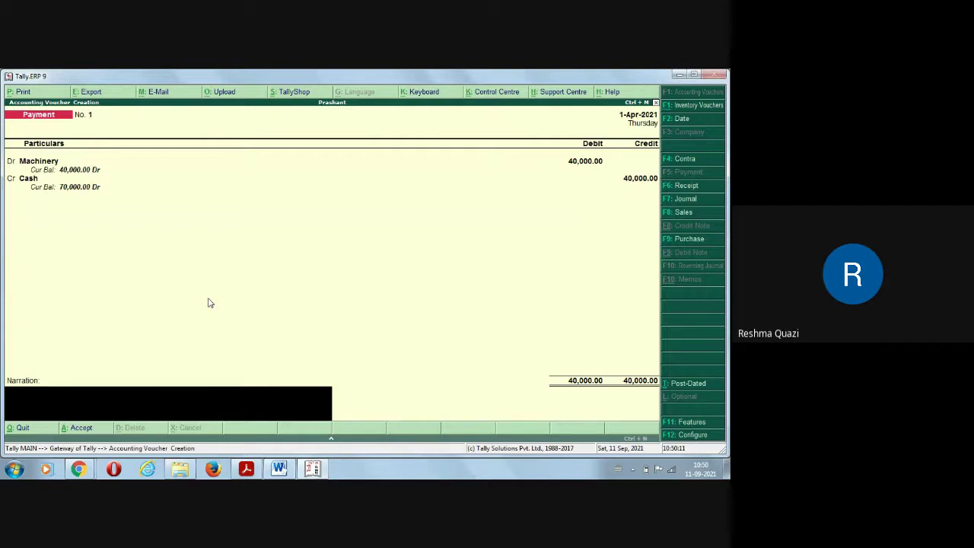
key("Return")
key("Return")
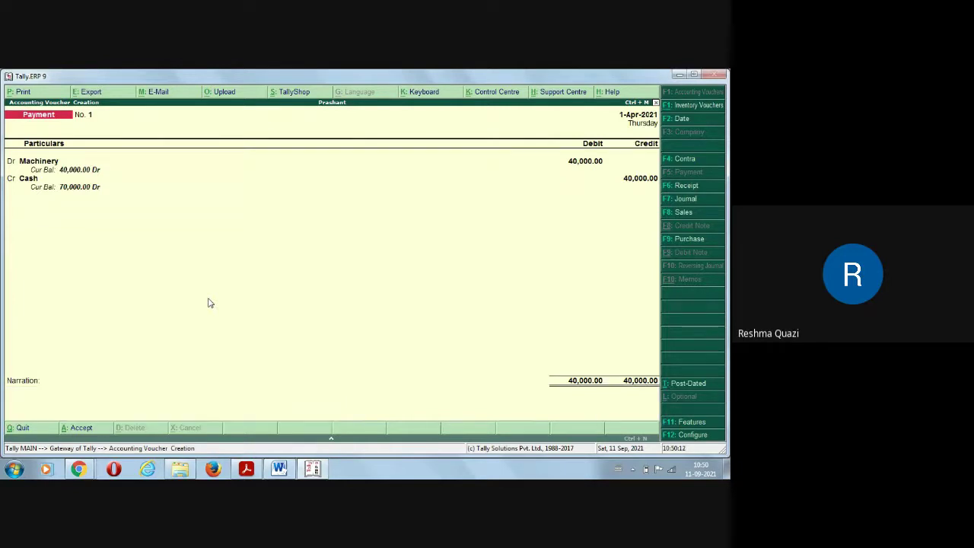
- Check the 5 April cash sale in the PDF and start a sales voucher in voucher mode with no reference number
key("alt+Tab")
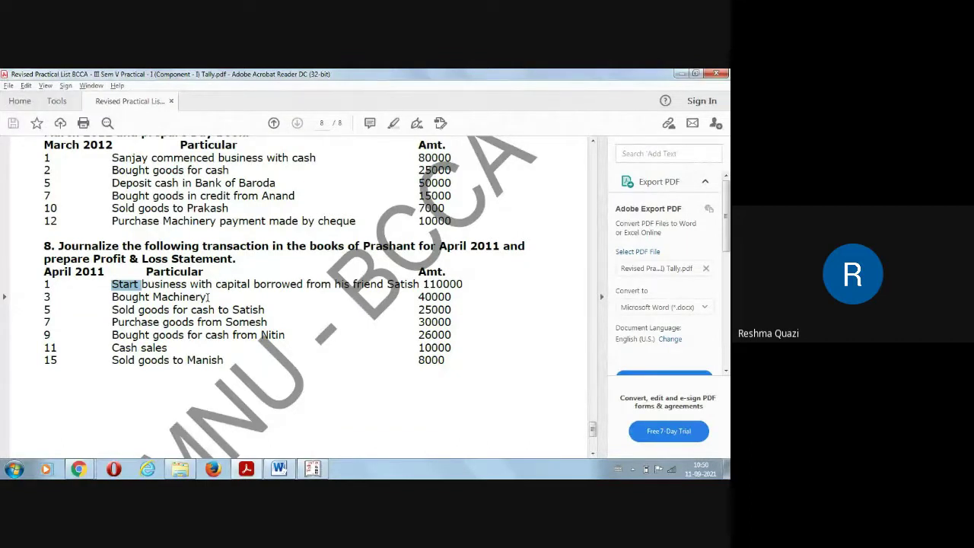
key("alt+Tab")
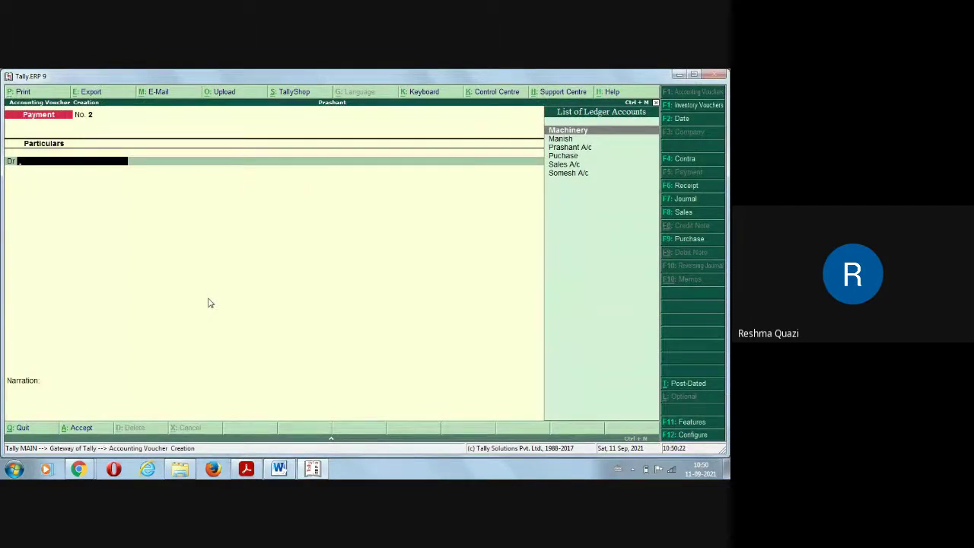
key("F8")
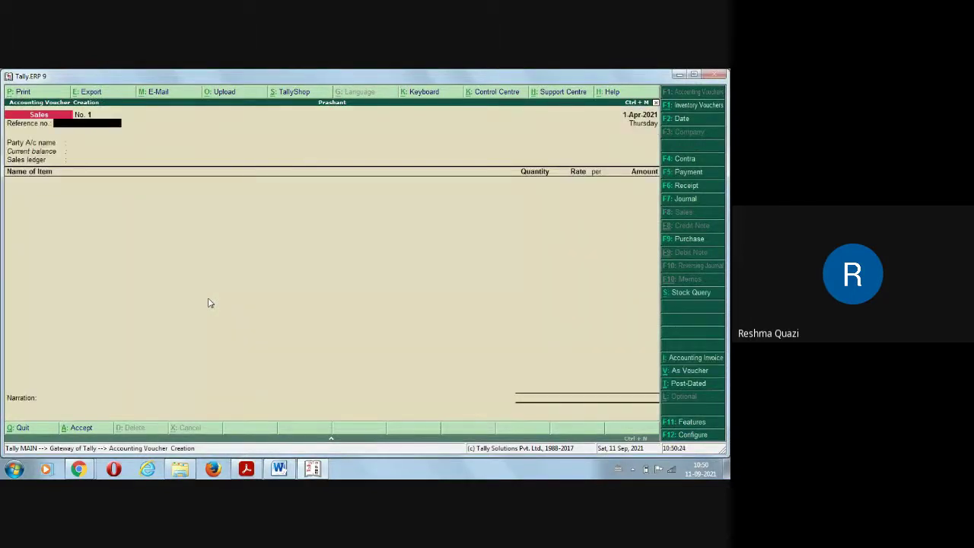
left_click(672, 373)
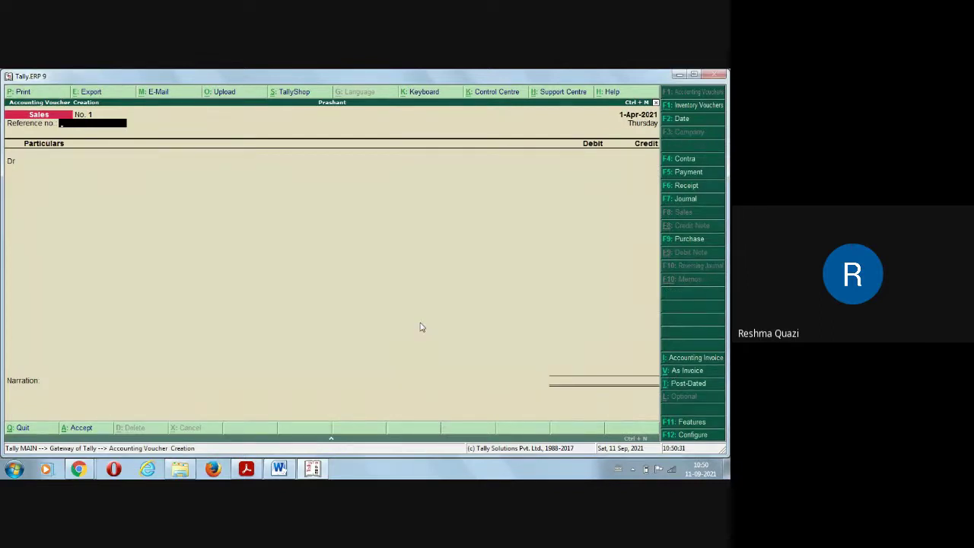
key("Return")
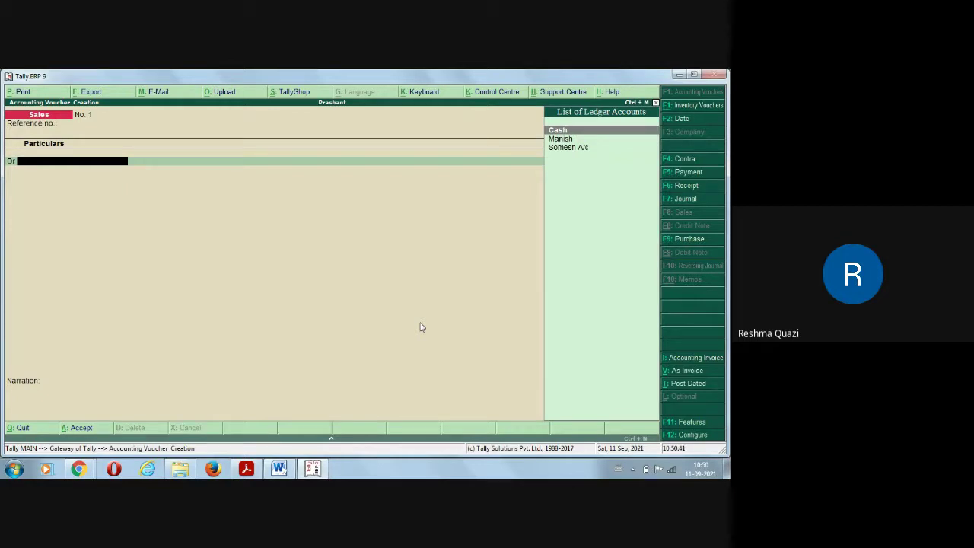
- Debit Cash with 25,000 in the sales voucher, accepting the default buyer's details and checking the amount in the PDF
key("Return")
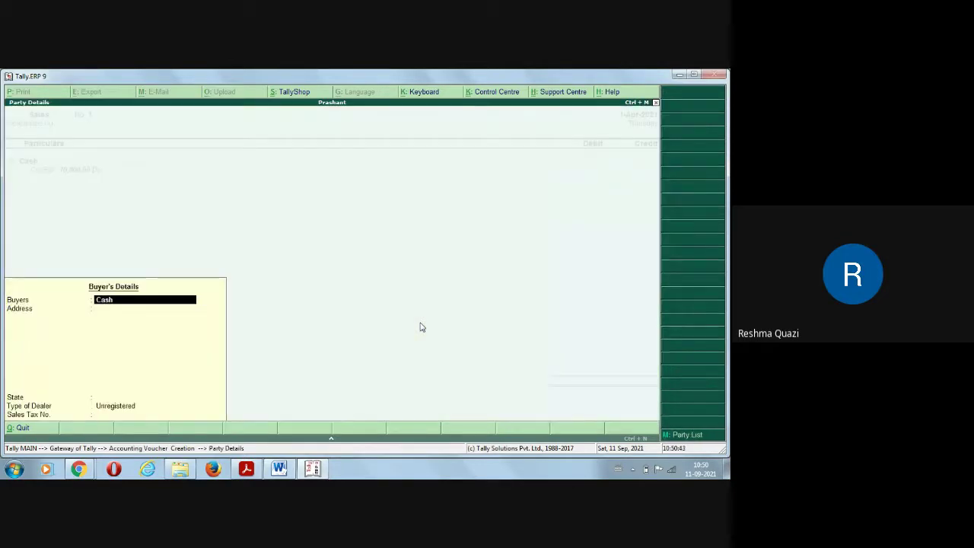
key("Return")
key("Return")
key("Return")
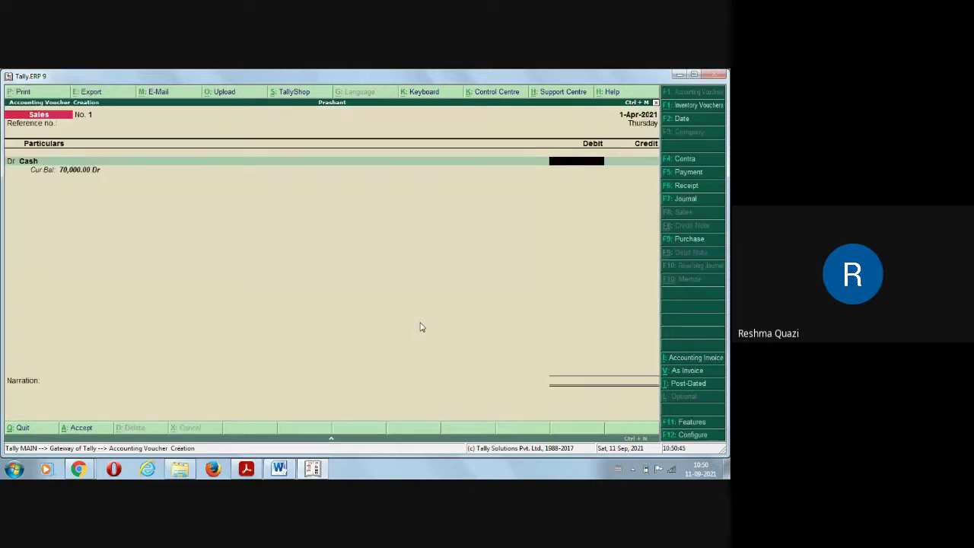
key("alt+Tab")
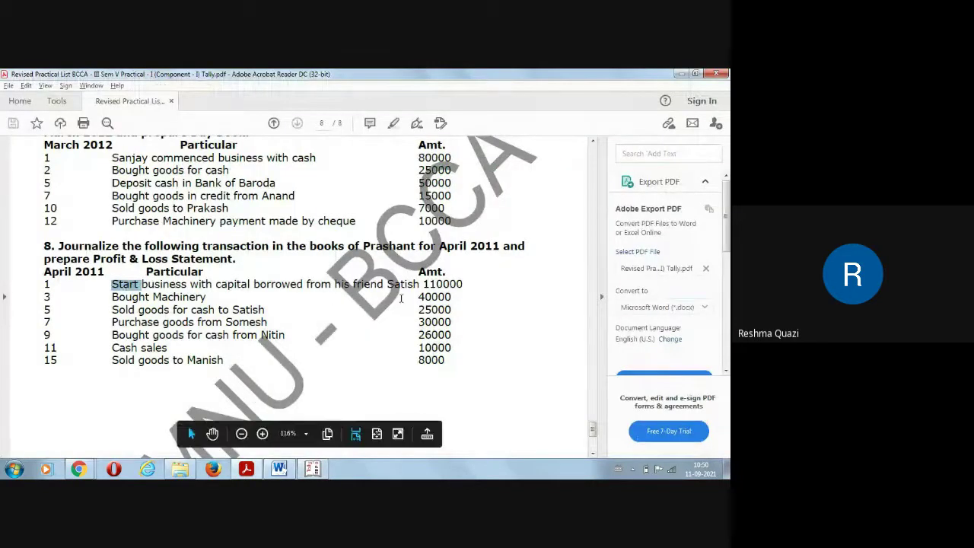
double_click(419, 309)
key("alt+Tab")
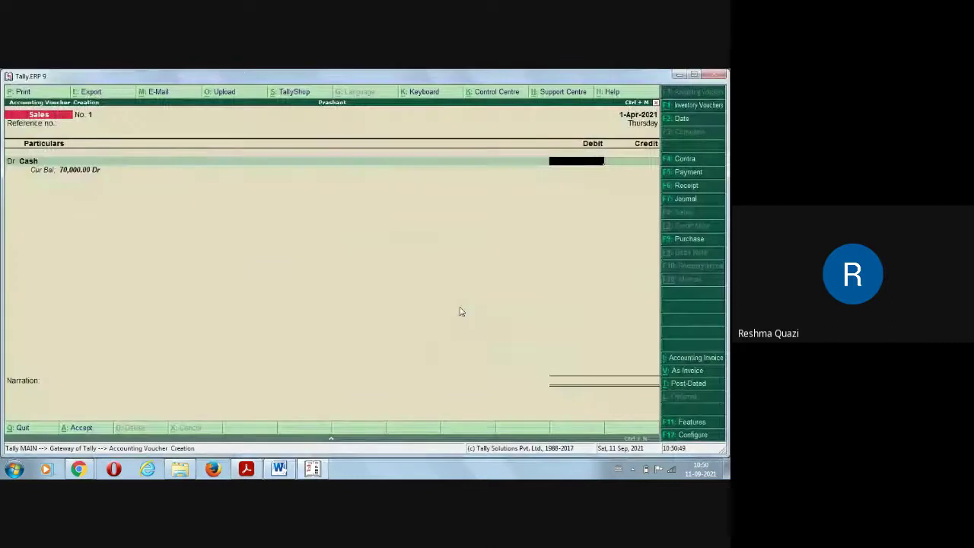
type("25000")
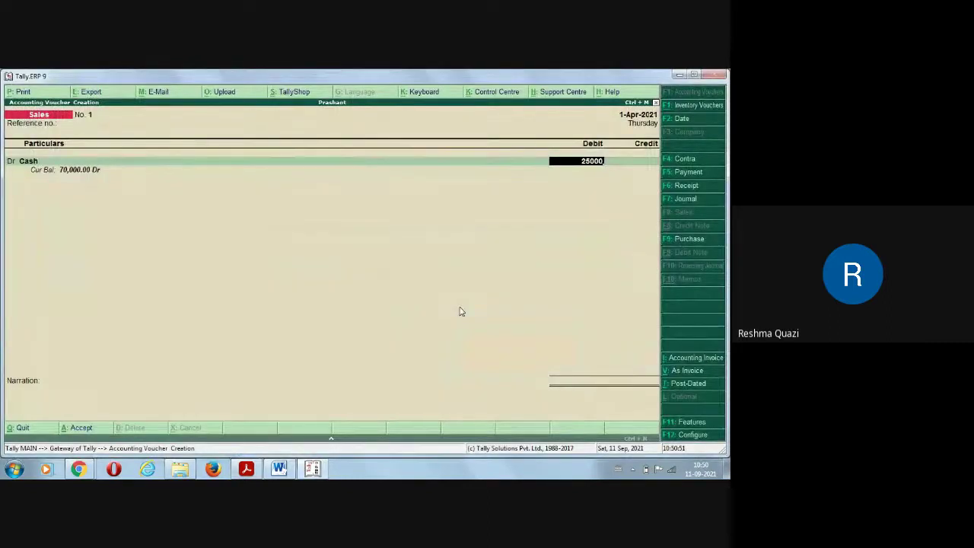
key("Return")
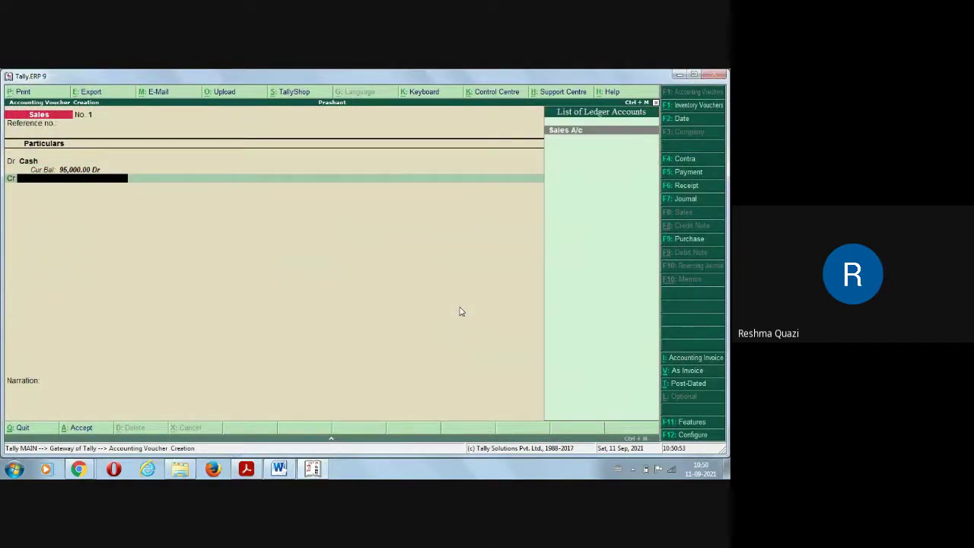
- Credit Sales A/c with 25,000, leave the narration blank and save the sales voucher
key("Return")
key("Return")
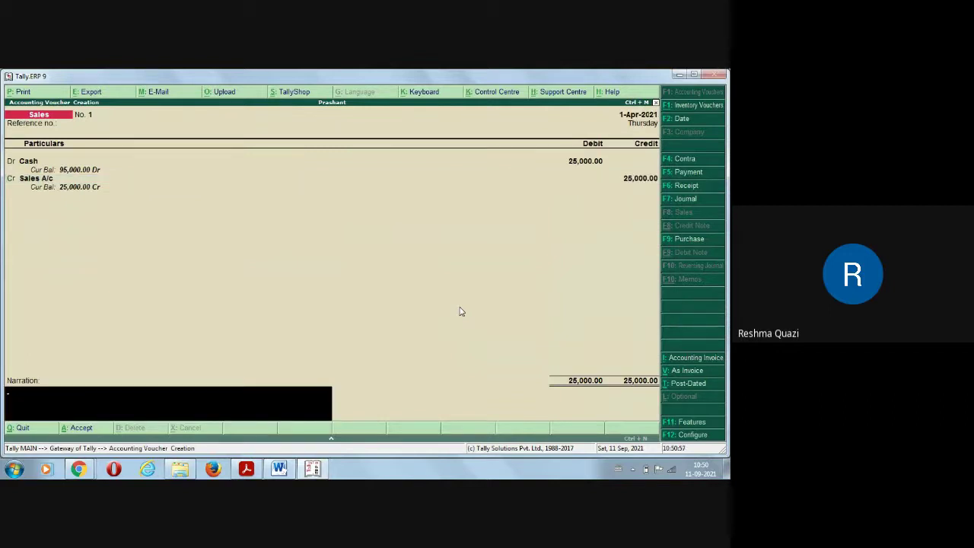
key("Return")
key("Return")
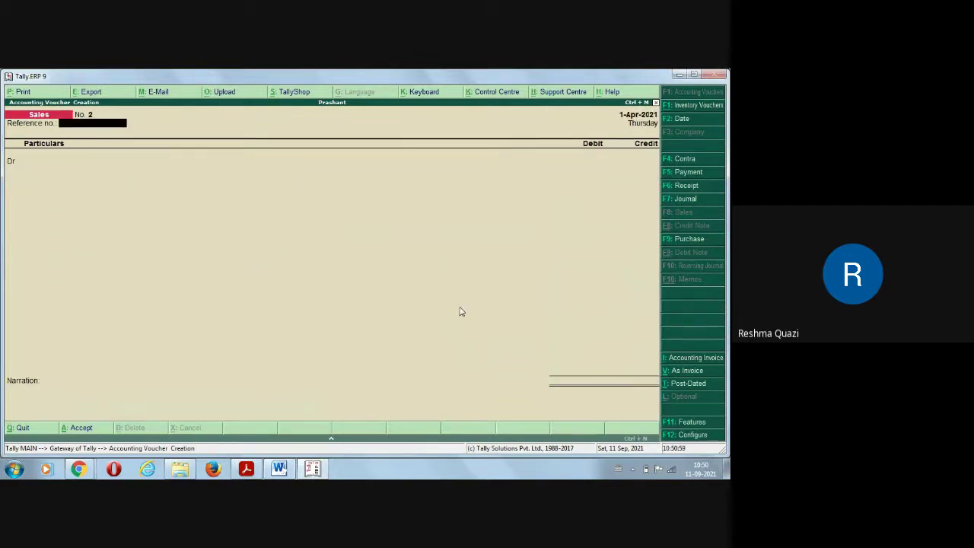
- Check the 7 April goods purchase in the PDF and start a purchase voucher in voucher mode without supplier invoice number or date
key("alt+Tab")
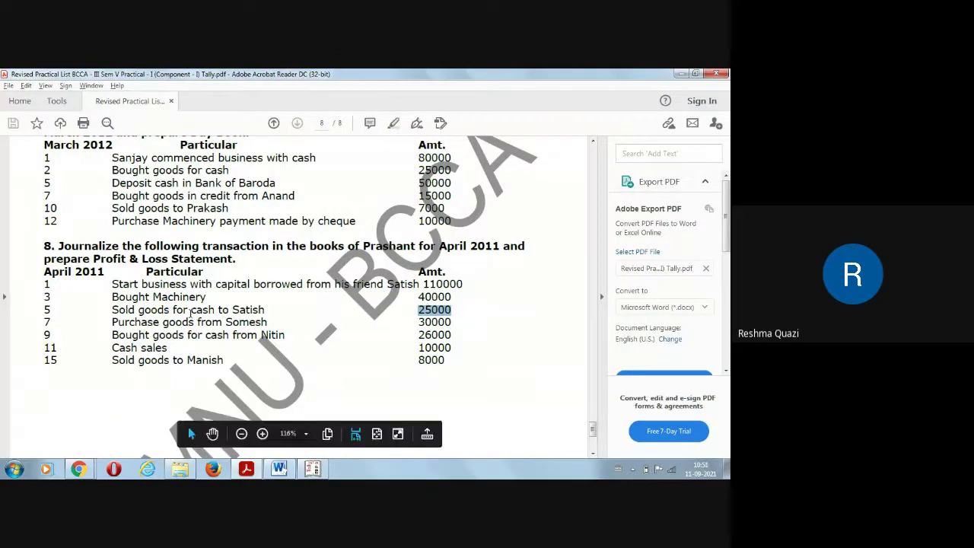
left_click_drag(174, 310, 229, 309)
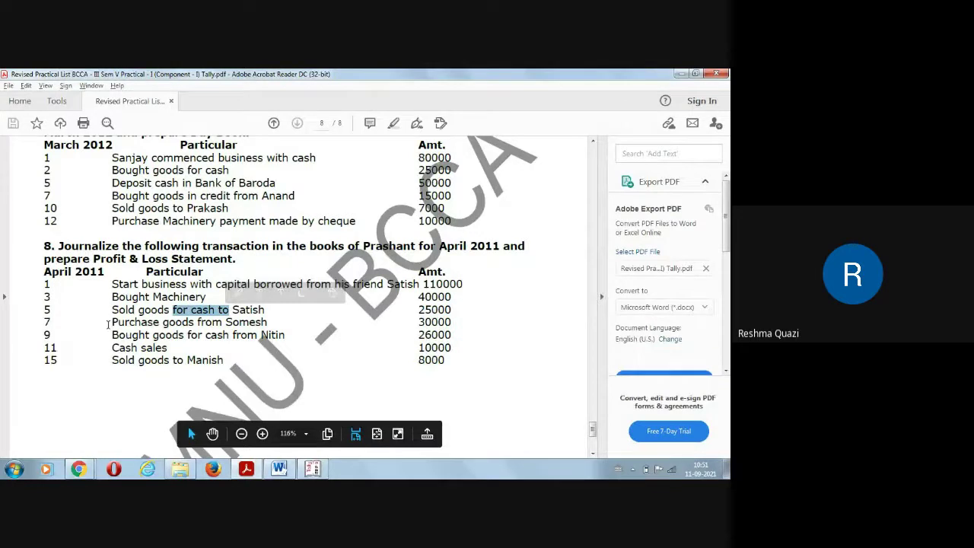
left_click_drag(111, 323, 268, 324)
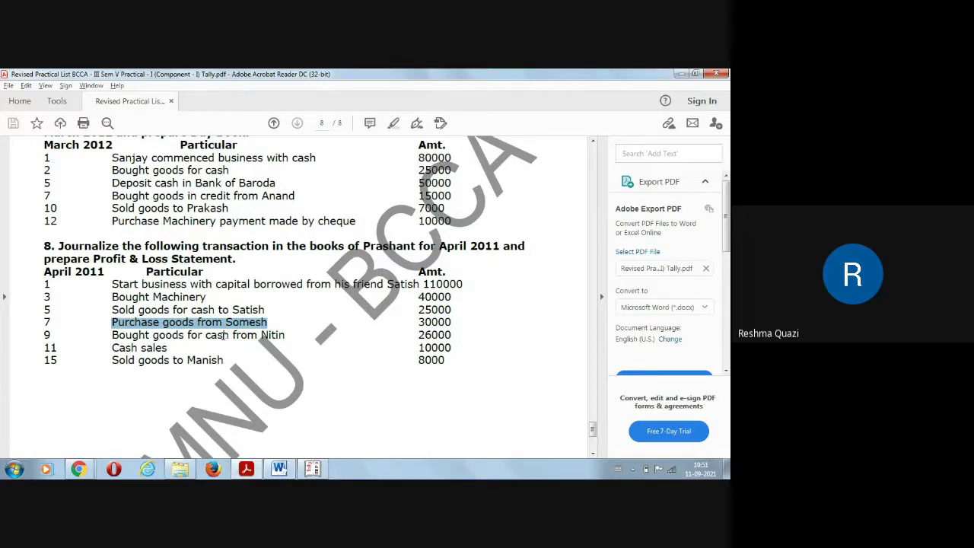
key("alt+Tab")
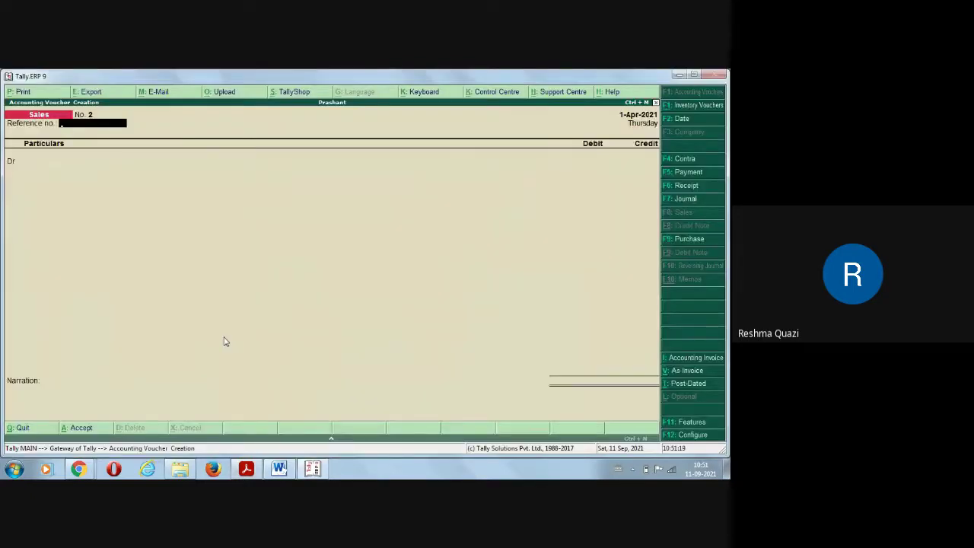
key("F9")
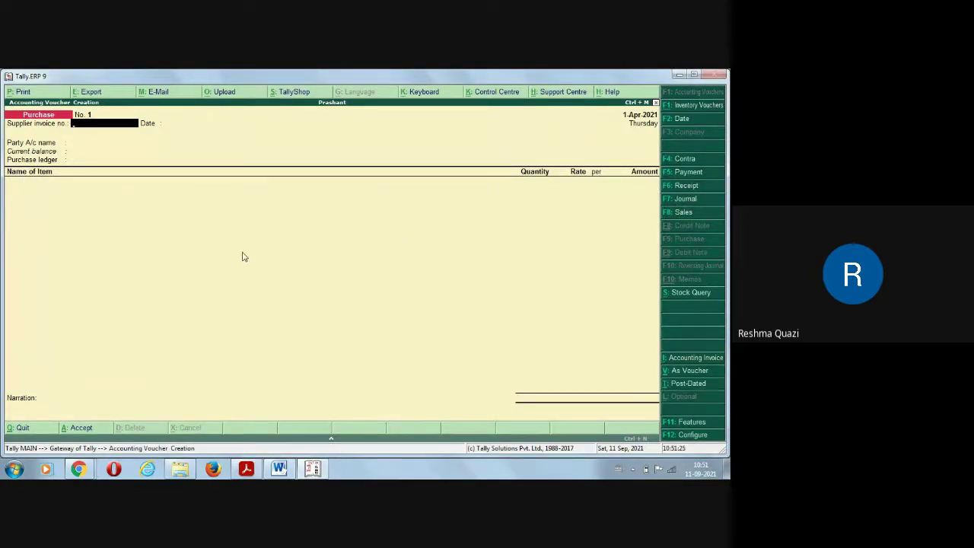
left_click(689, 371)
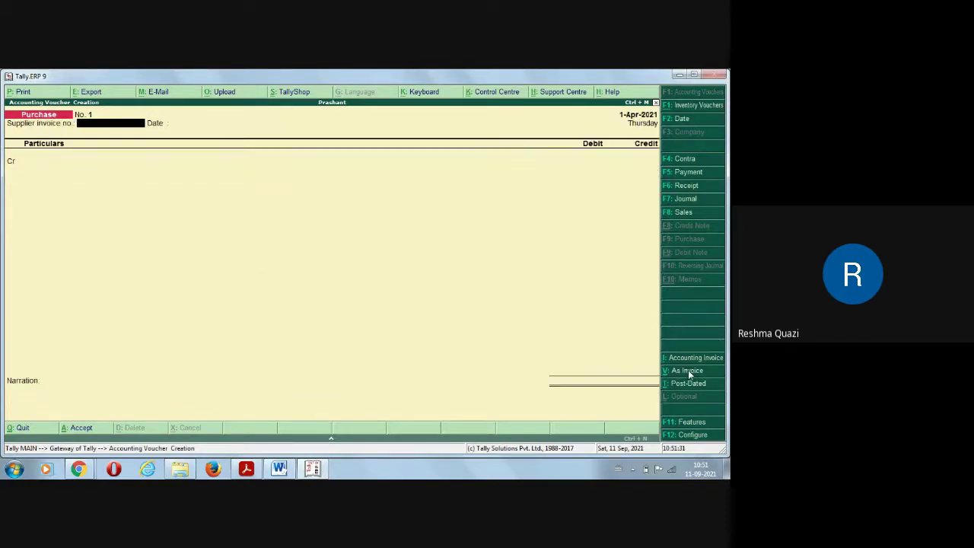
key("Return")
key("Return")
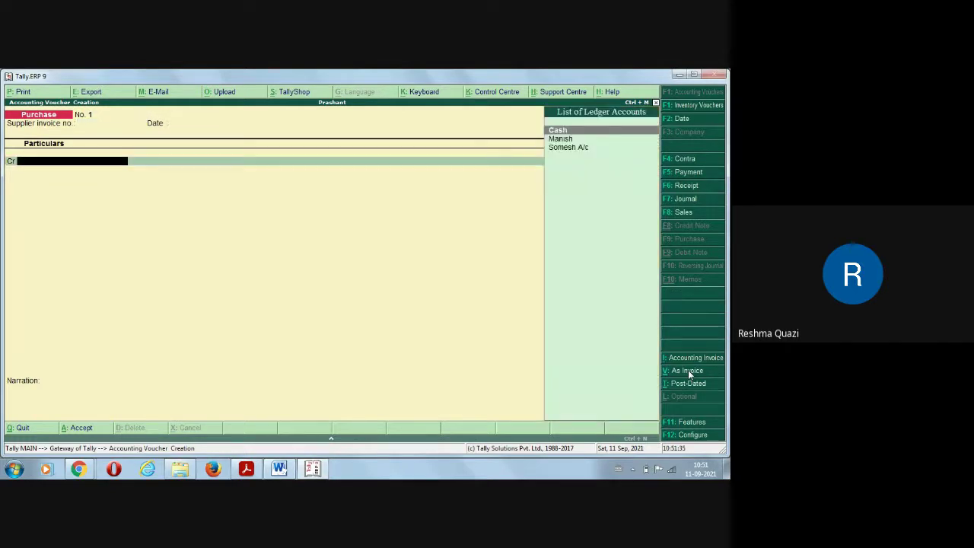
- Confirm the 7 April supplier in the PDF, select that supplier's account for the credit entry and accept the default supplier's details
left_click(247, 474)
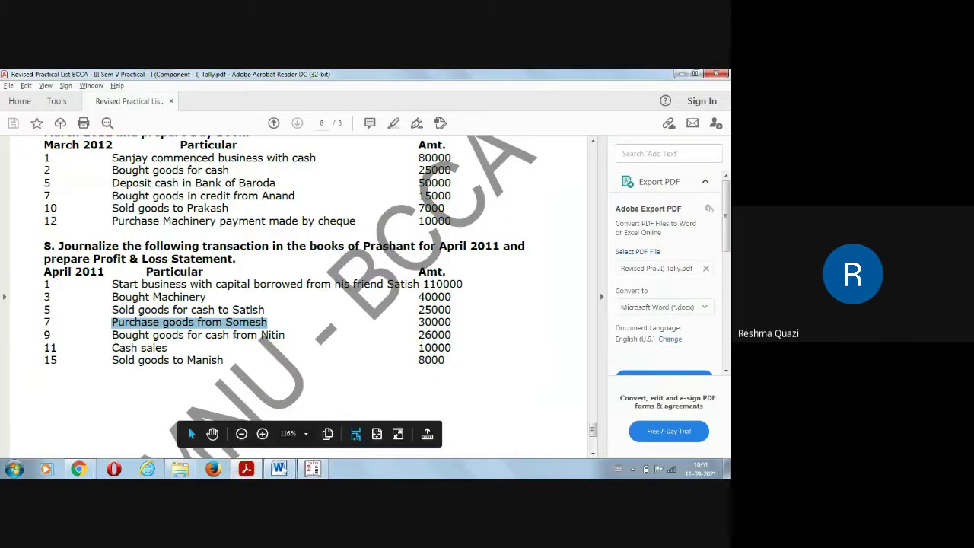
double_click(245, 322)
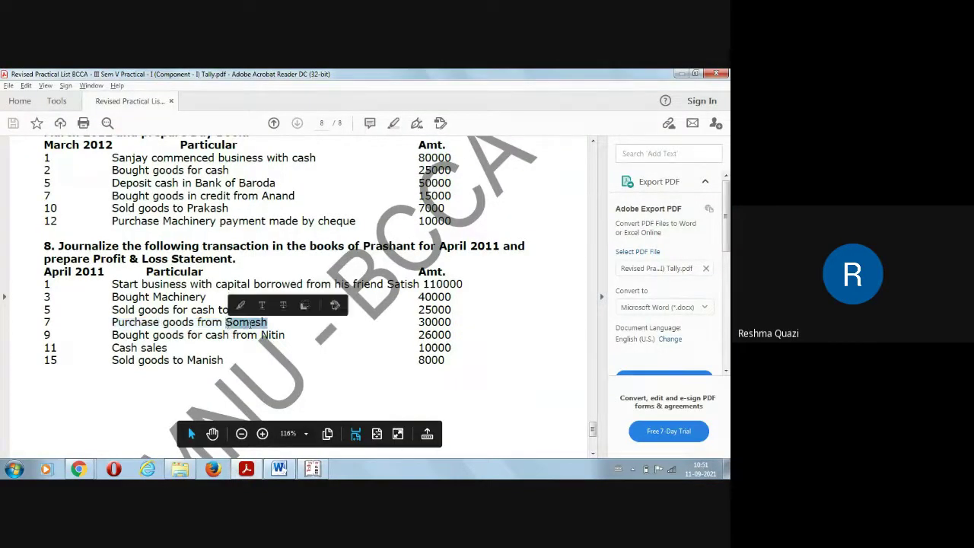
left_click(242, 471)
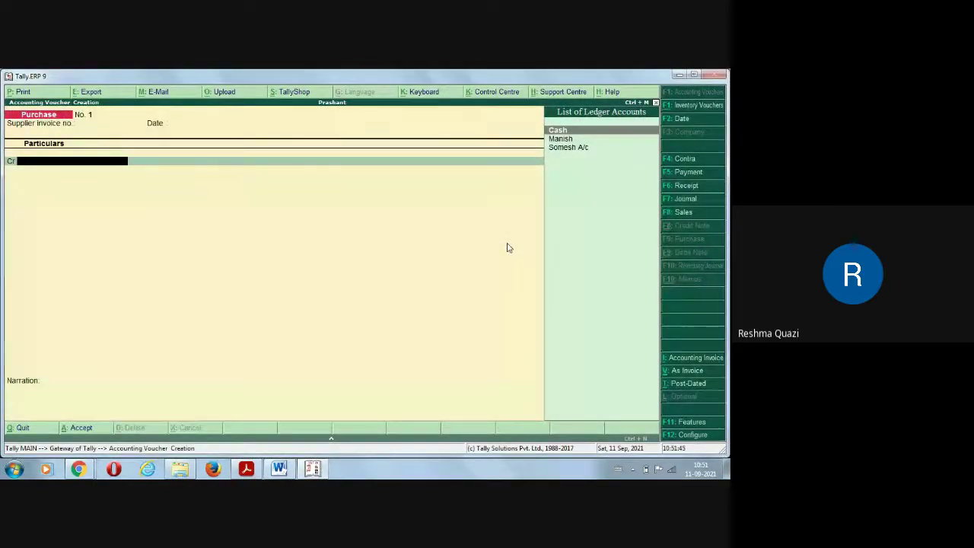
key("Down")
key("Down")
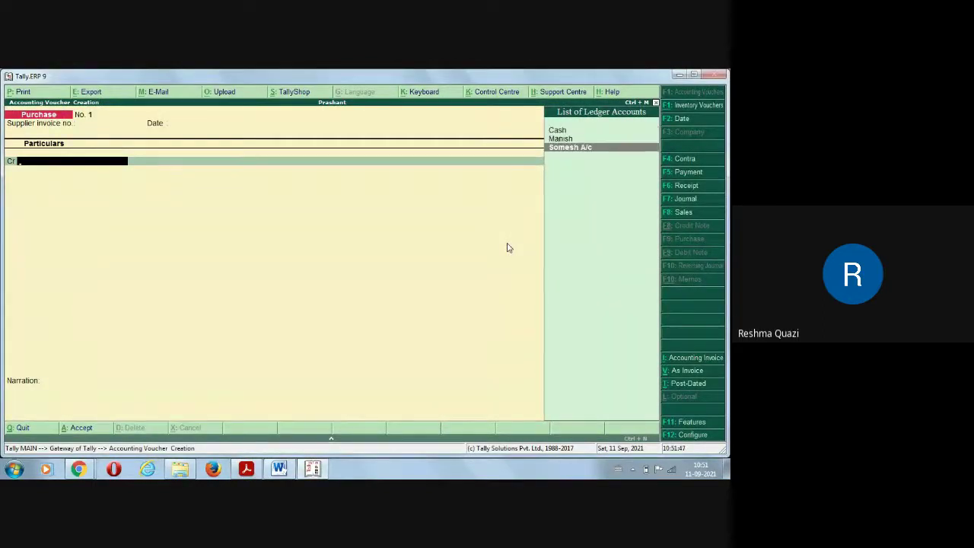
key("Return")
key("Return")
key("Return")
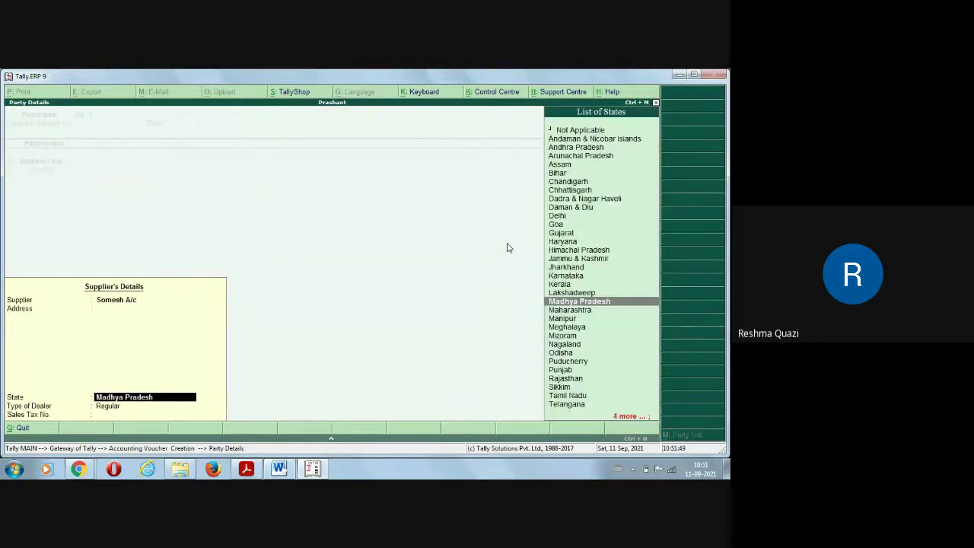
key("Return")
key("Return")
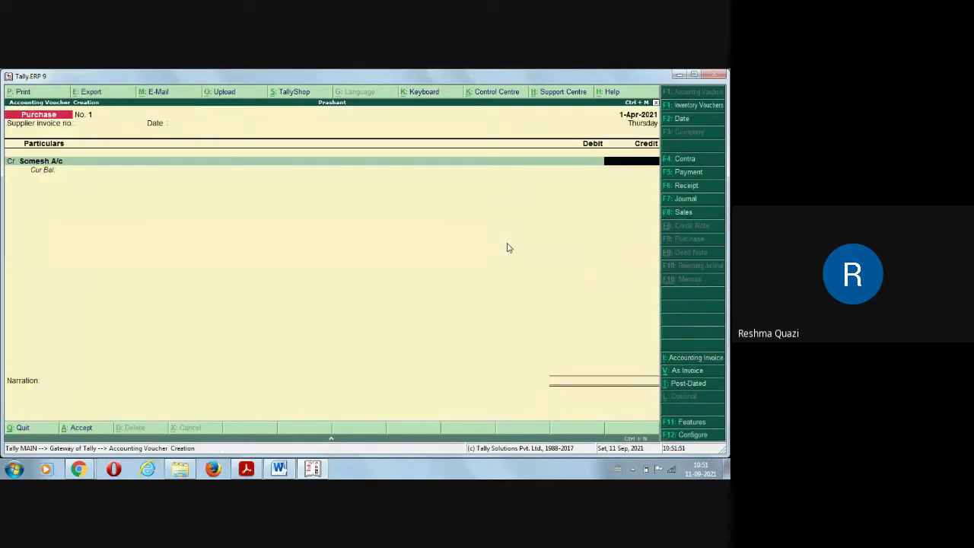
- Check the 7 April amount in the PDF and credit the supplier's account with 30,000
key("alt+Tab")
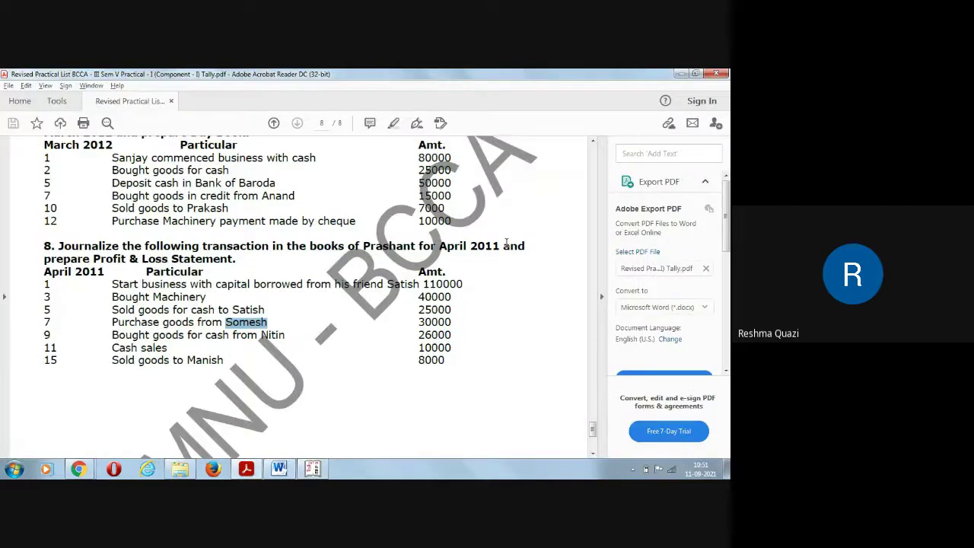
key("alt+Tab")
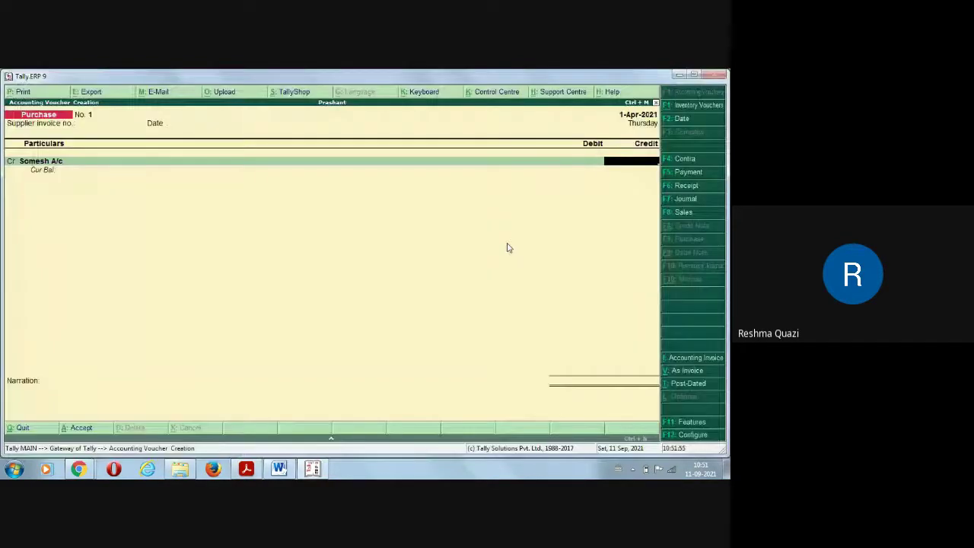
type("30000")
key("Return")
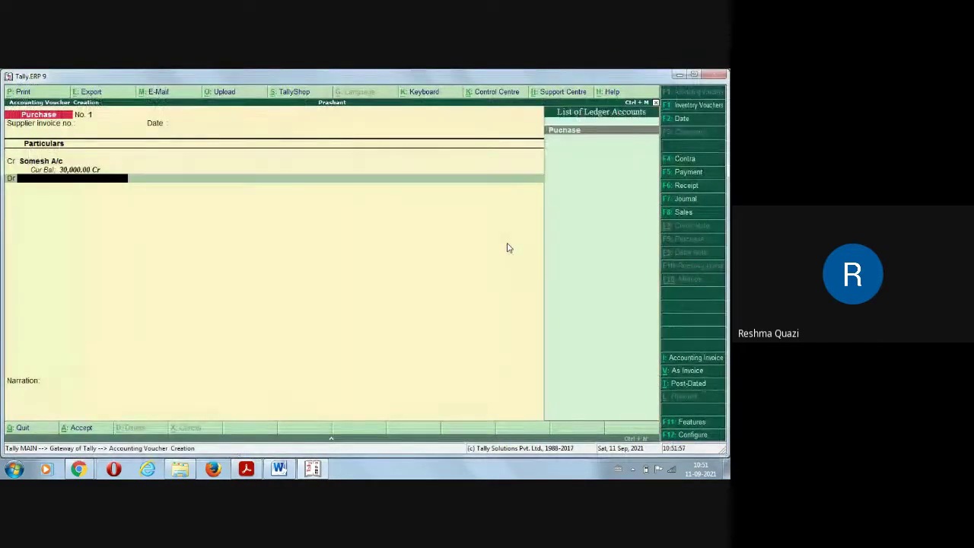
- Debit the Puchase ledger with 30,000, leave the narration blank and save the purchase voucher
key("Return")
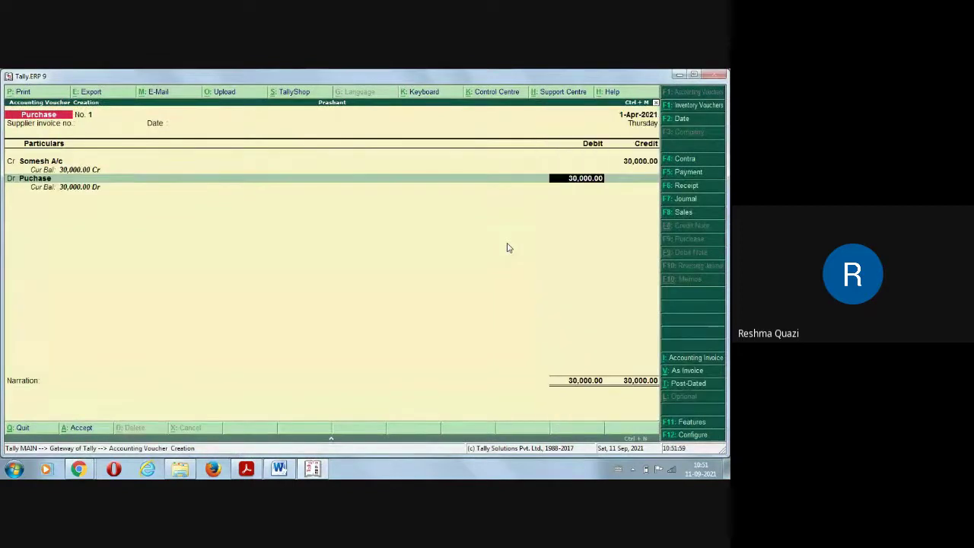
key("Return")
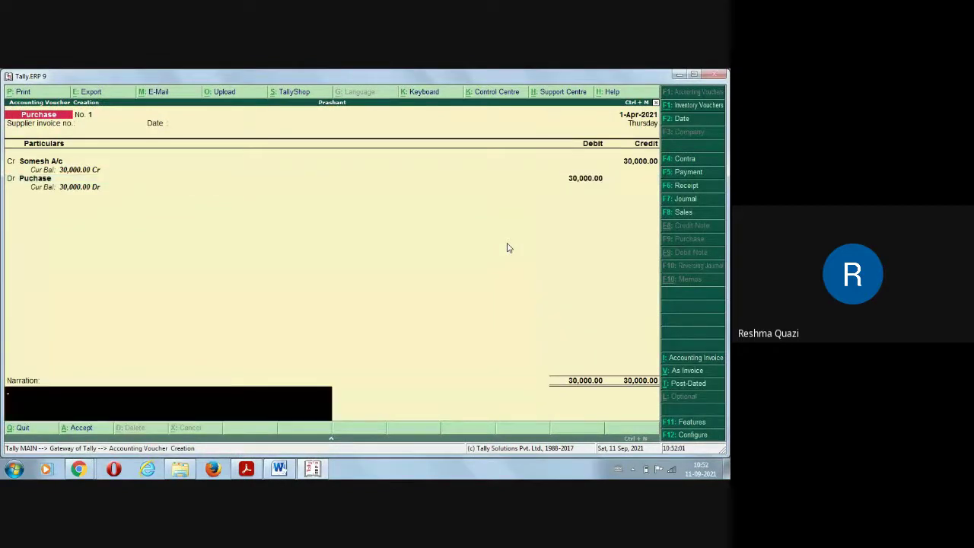
key("Return")
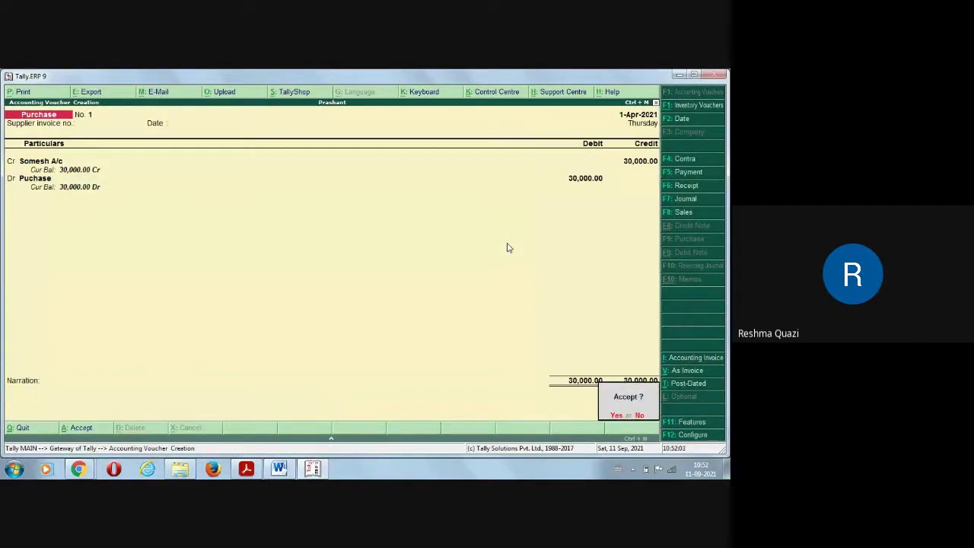
key("Return")
- Check the details of the 9 April cash purchase in the exercise PDF and return to voucher entry in Tally
key("alt+Tab")
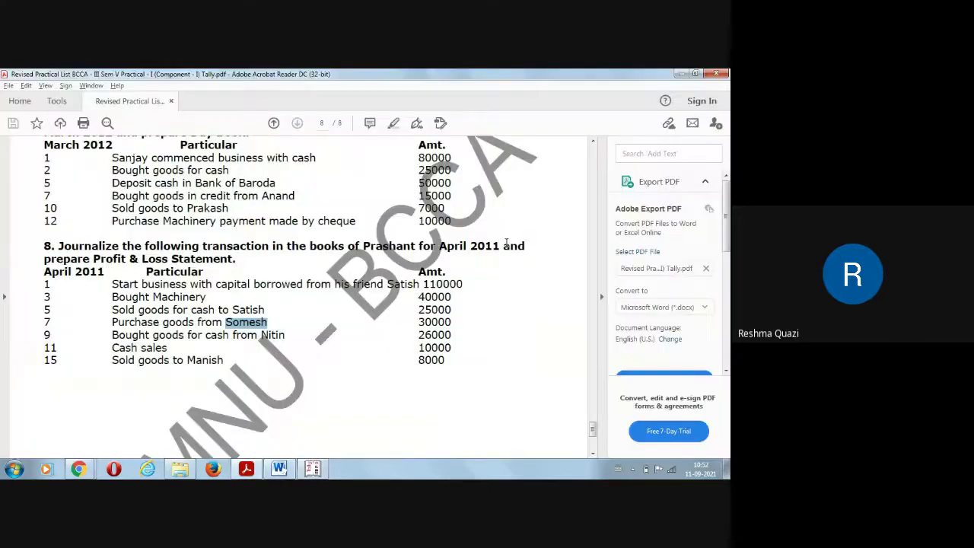
left_click(264, 336)
left_click_drag(274, 336, 284, 336)
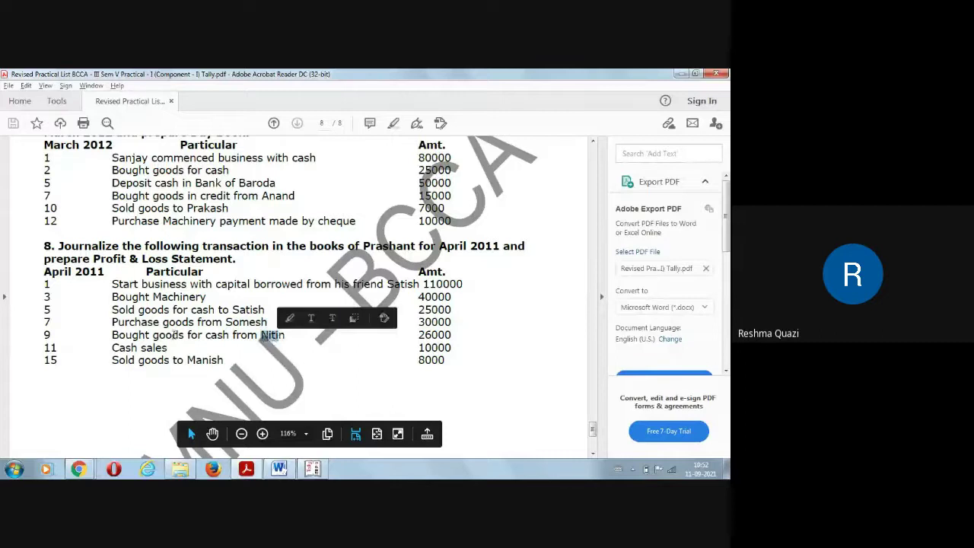
left_click_drag(112, 335, 183, 336)
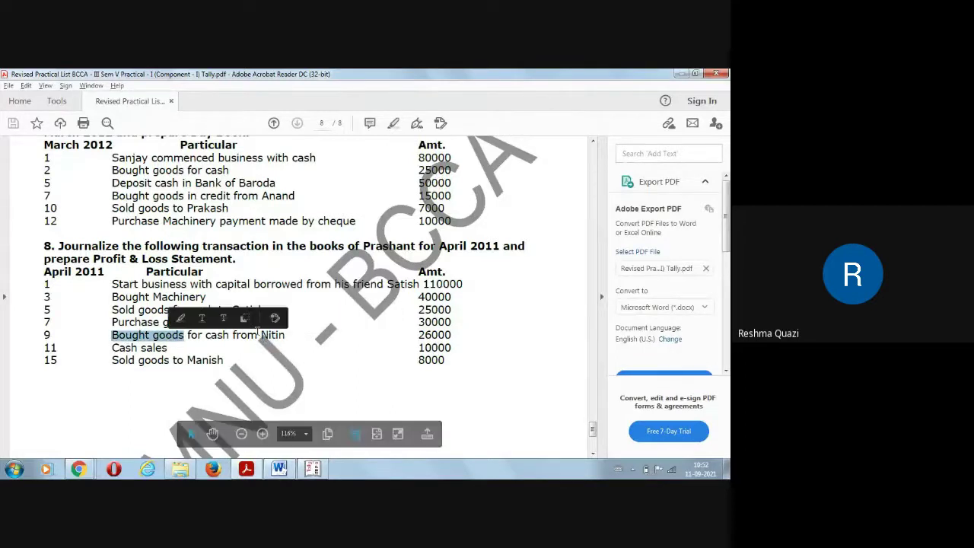
left_click_drag(262, 336, 274, 336)
left_click_drag(208, 336, 255, 323)
left_click(199, 323)
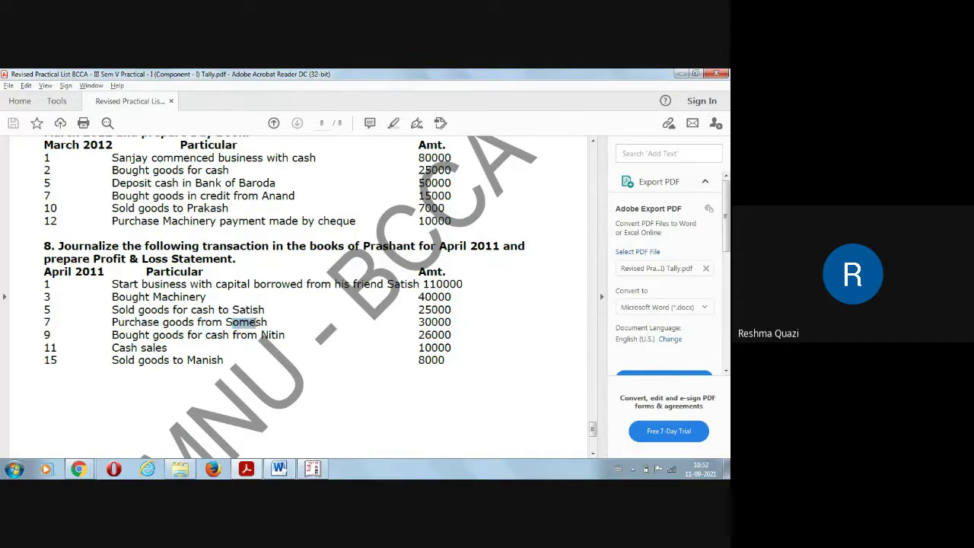
left_click(313, 469)
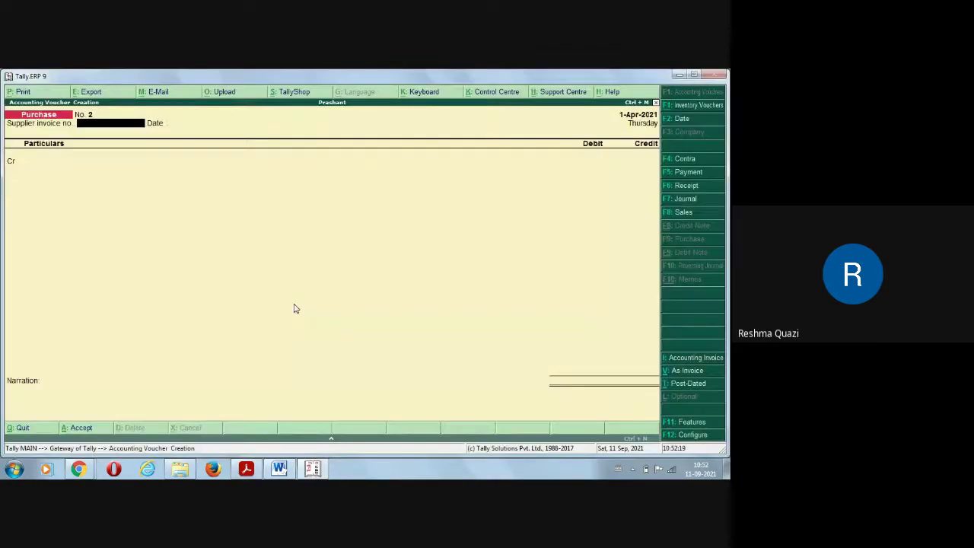
- Leave the supplier invoice number and date blank, select Cash for the credit entry and accept the default supplier's details
key("Return")
key("Return")
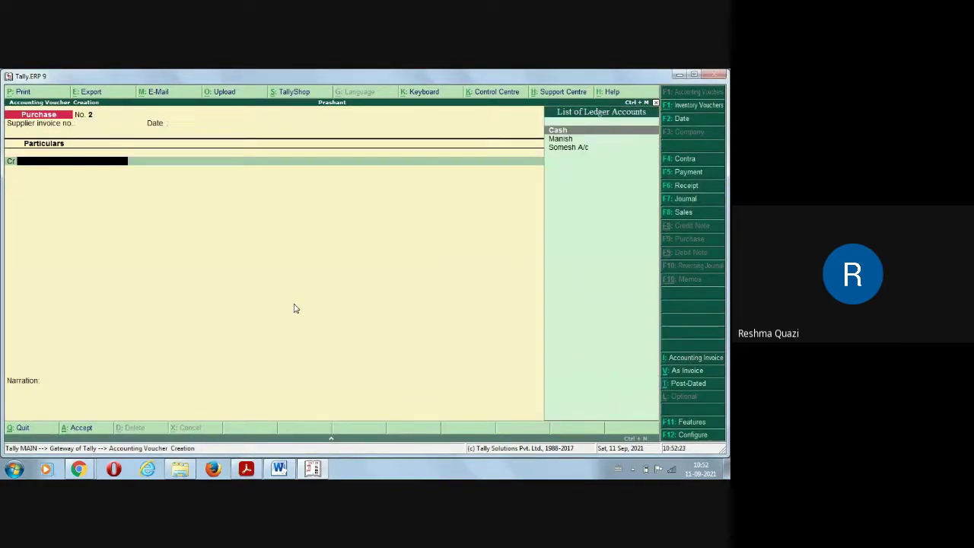
key("Return")
key("Return")
key("Return")
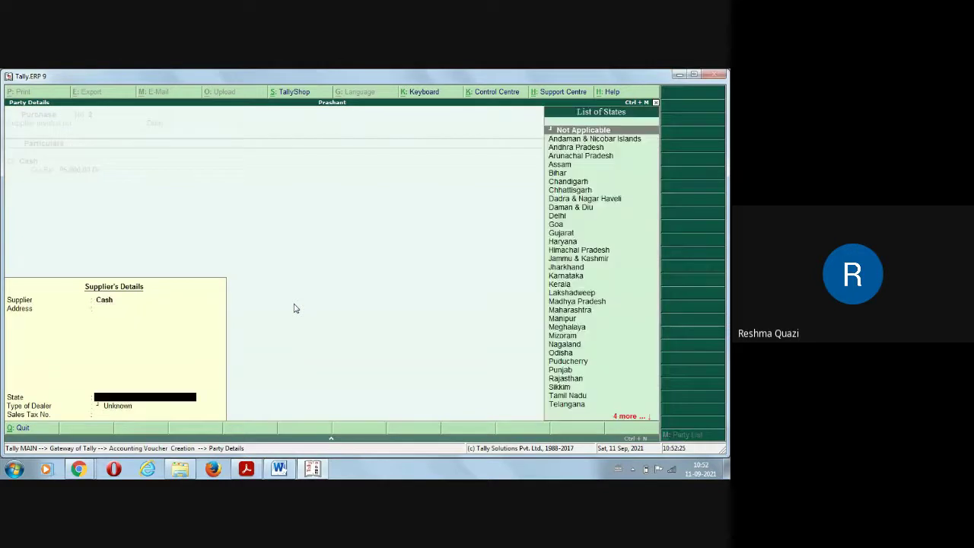
key("Return")
key("Return")
key("Return")
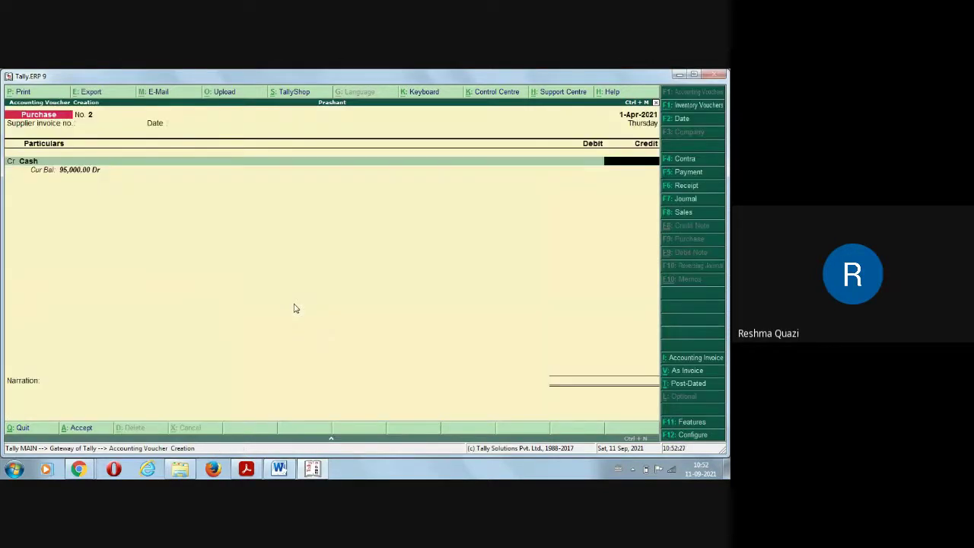
- Check the 9 April amount in the PDF and credit Cash with 26,000 in the purchase voucher
key("alt+Tab")
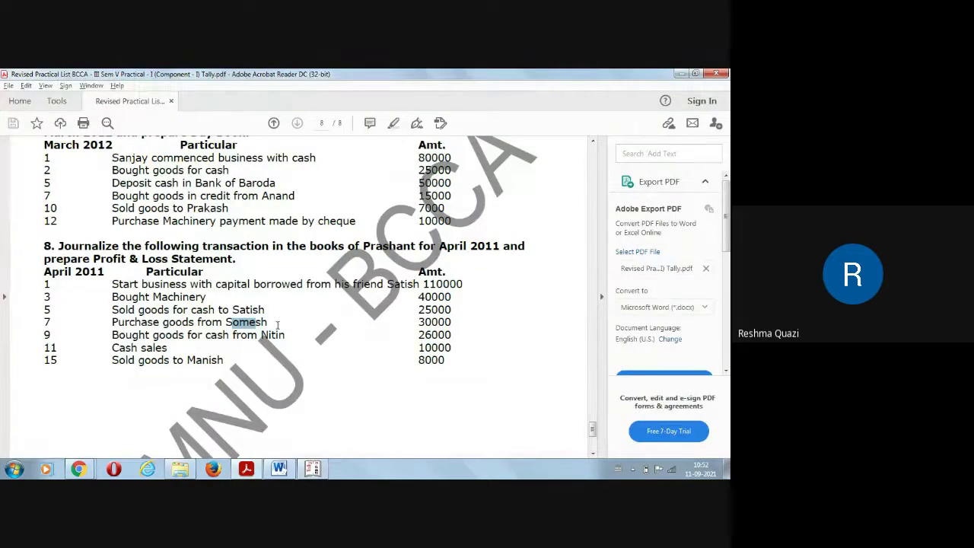
left_click_drag(418, 335, 440, 335)
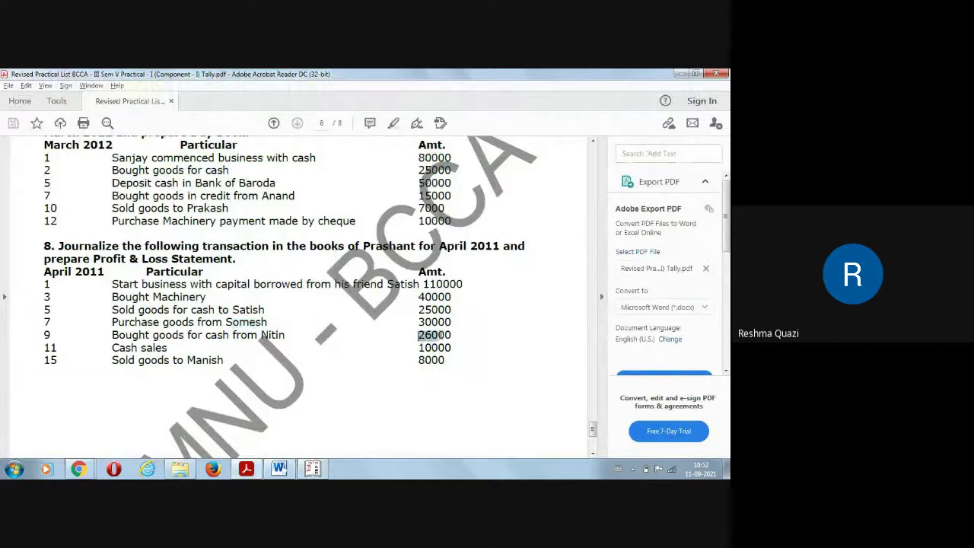
key("alt+Tab")
type("26000")
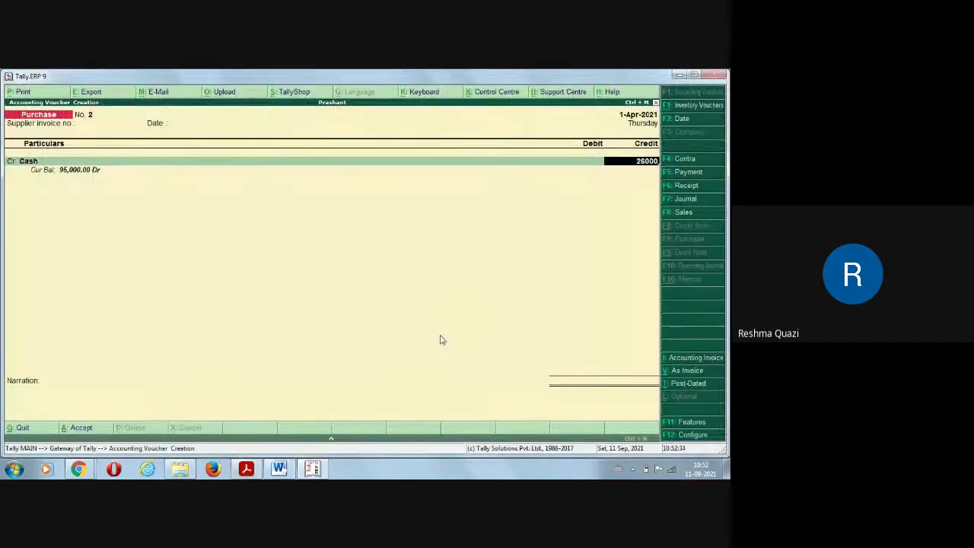
key("Return")
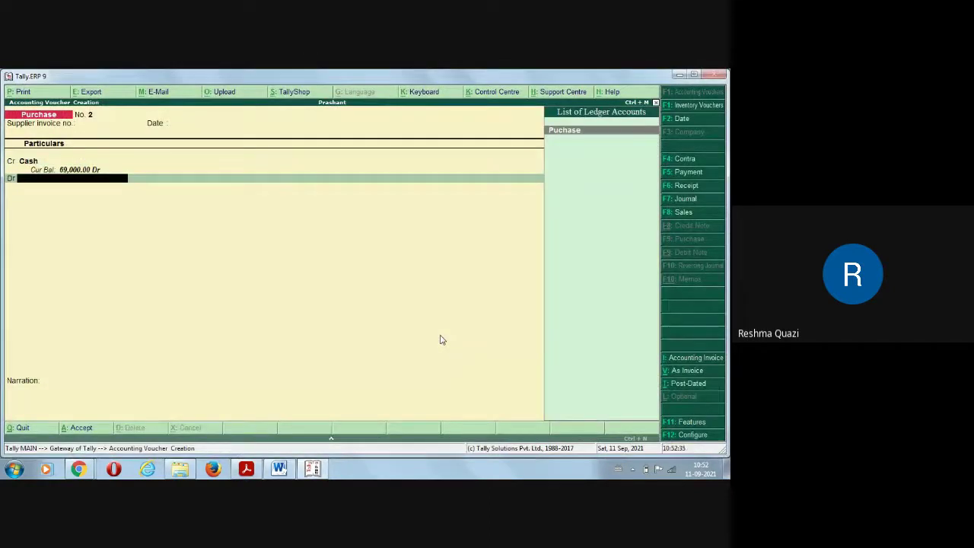
- Debit the Puchase ledger with 26,000, leave the narration blank and save the cash purchase voucher
key("Return")
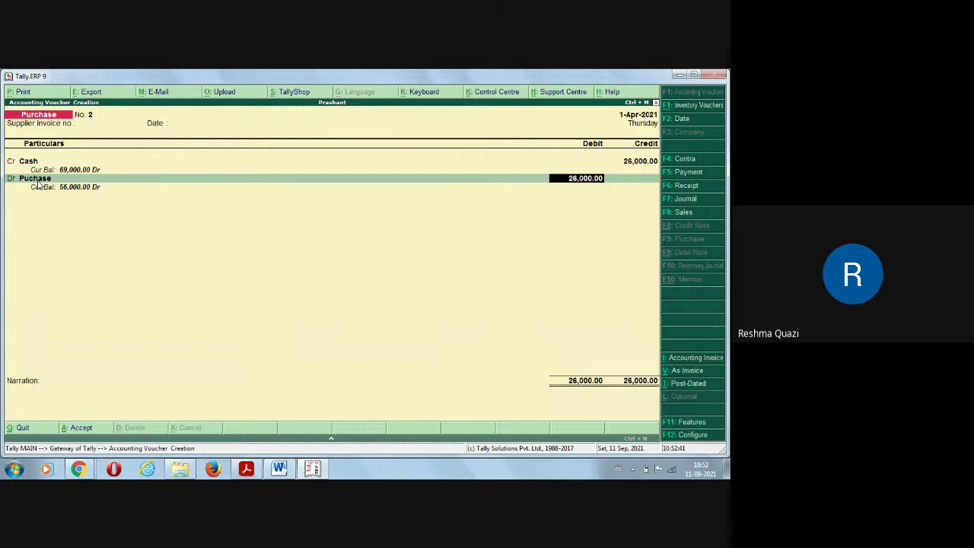
key("Return")
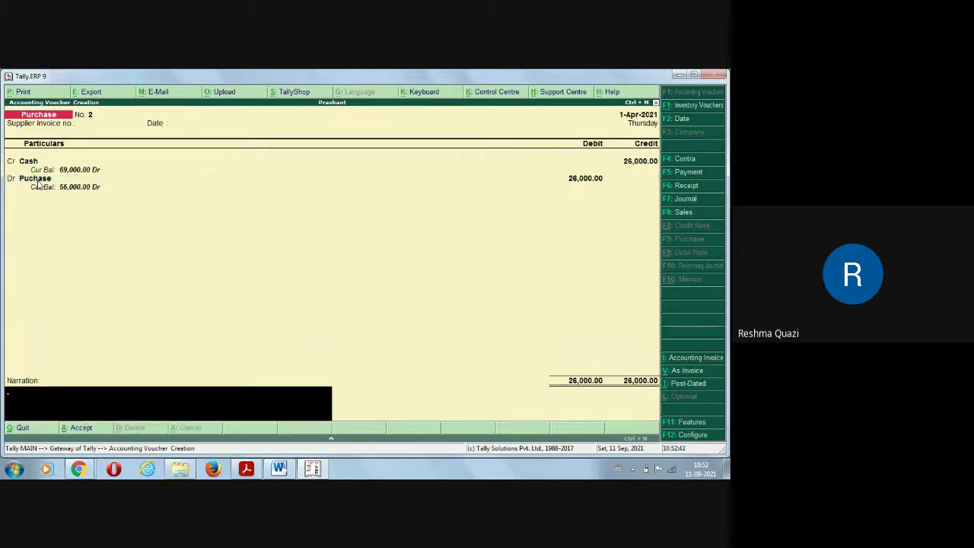
key("Return")
key("Return")
- Check the 11 April cash sales entry in the PDF and start a sales voucher in voucher mode without a reference number
key("alt+Tab")
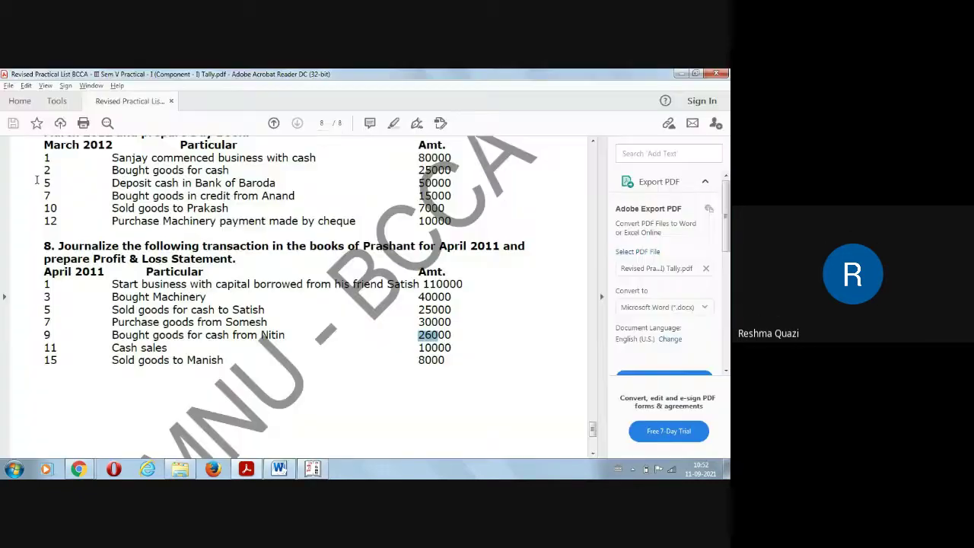
left_click_drag(137, 348, 168, 348)
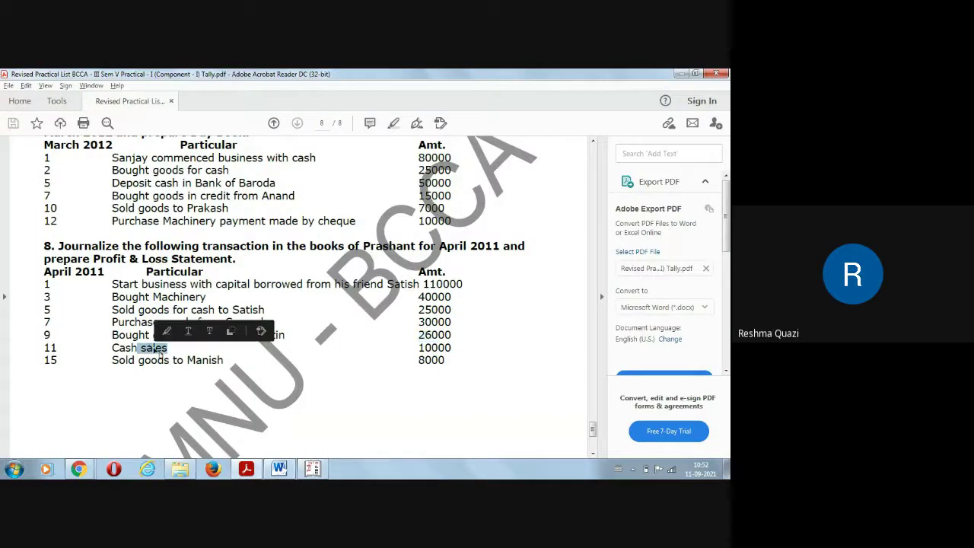
key("alt+Tab")
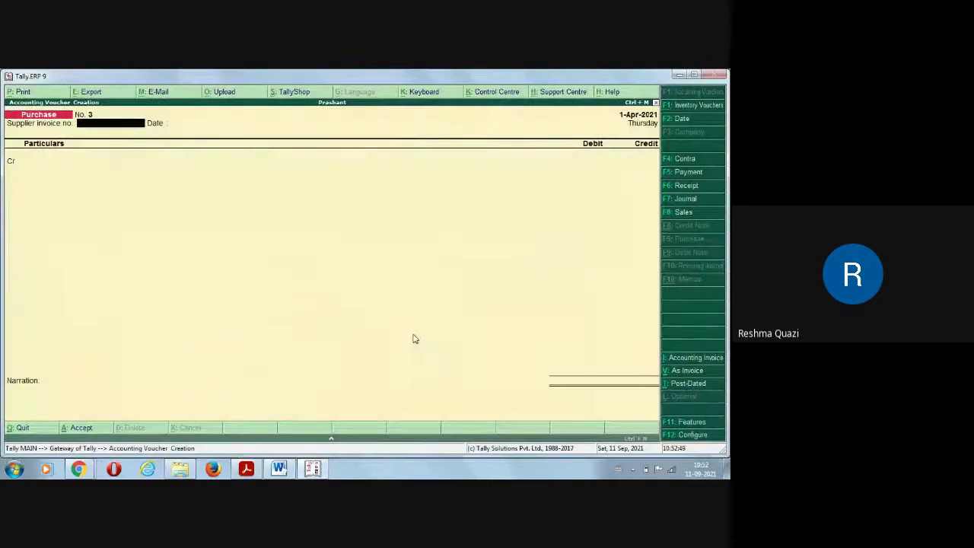
key("F8")
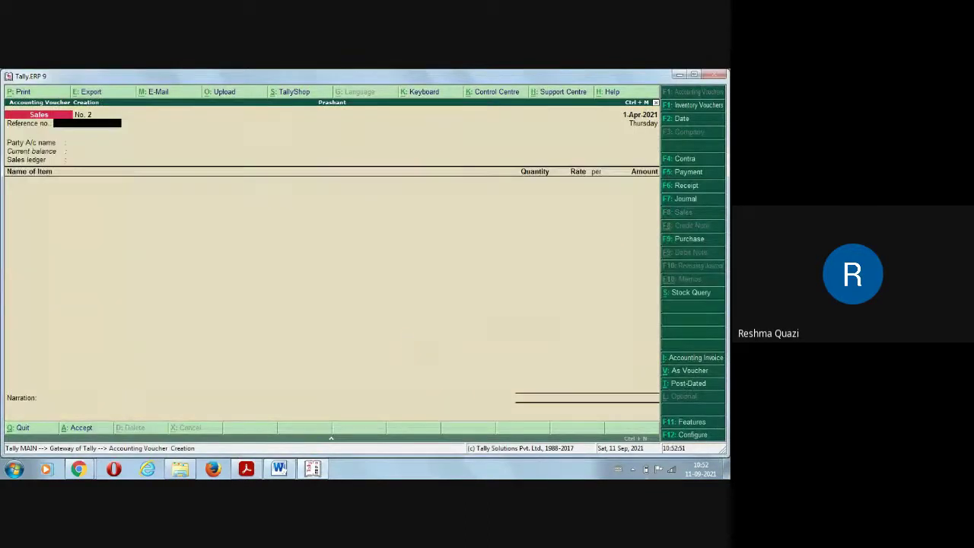
left_click(689, 372)
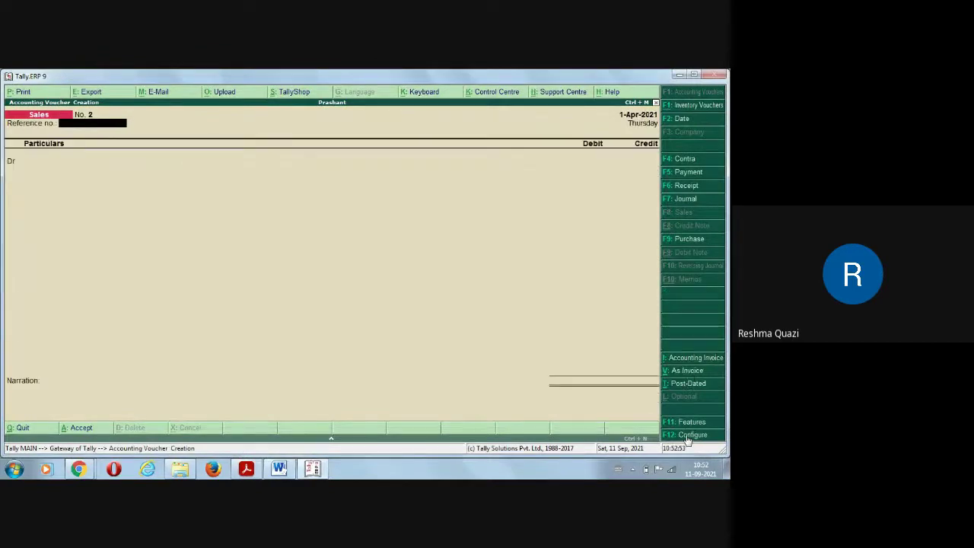
key("Return")
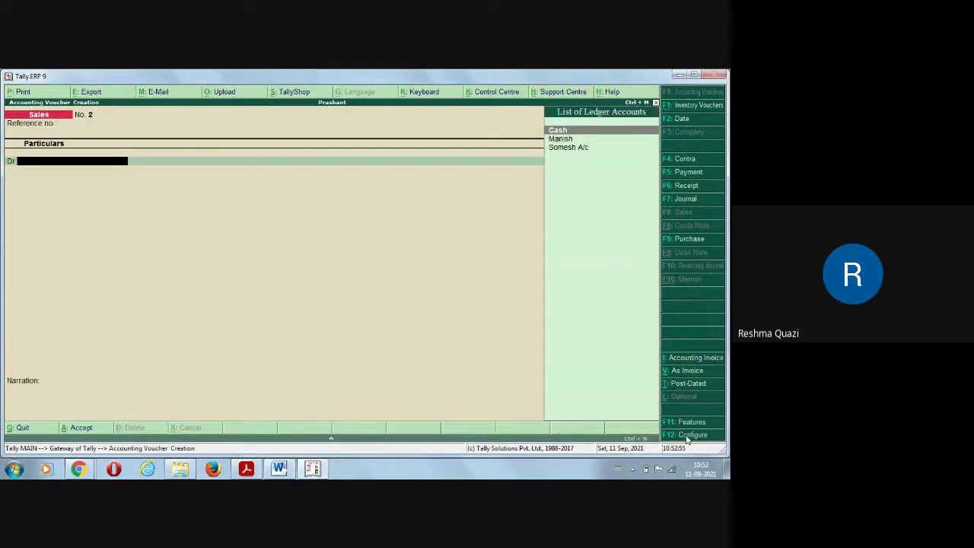
- Debit Cash with 10,000 in the sales voucher, accepting the default buyer's details
key("Return")
key("Return")
key("Return")
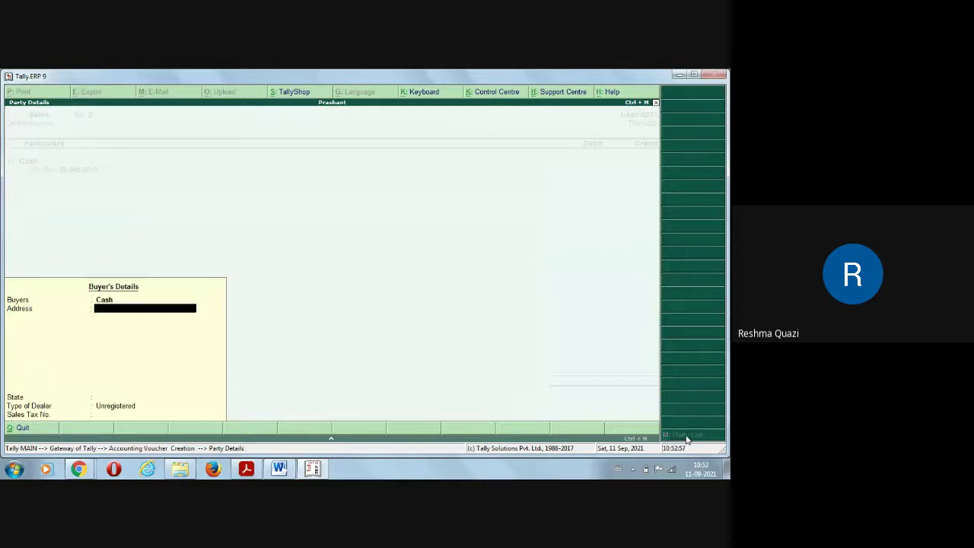
key("Return")
type("1")
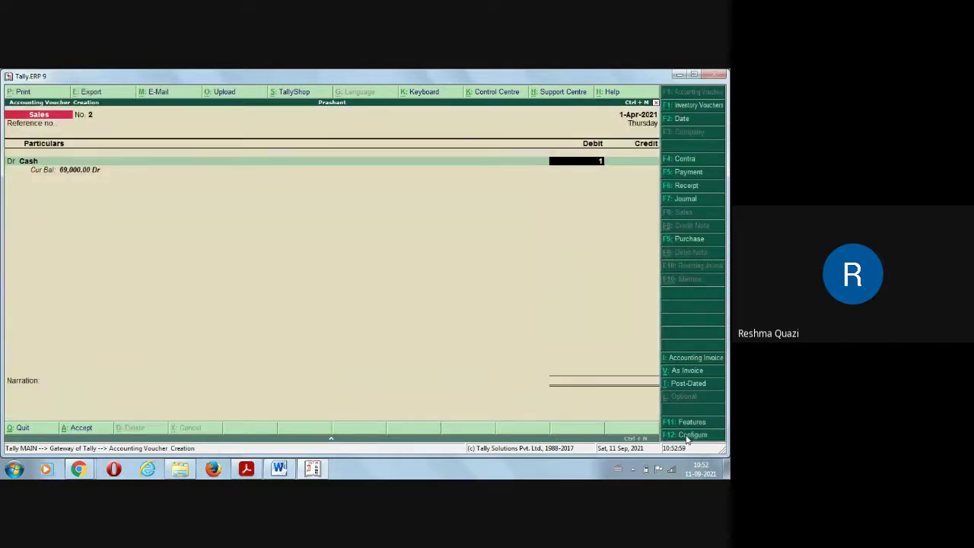
type("0000")
key("Return")
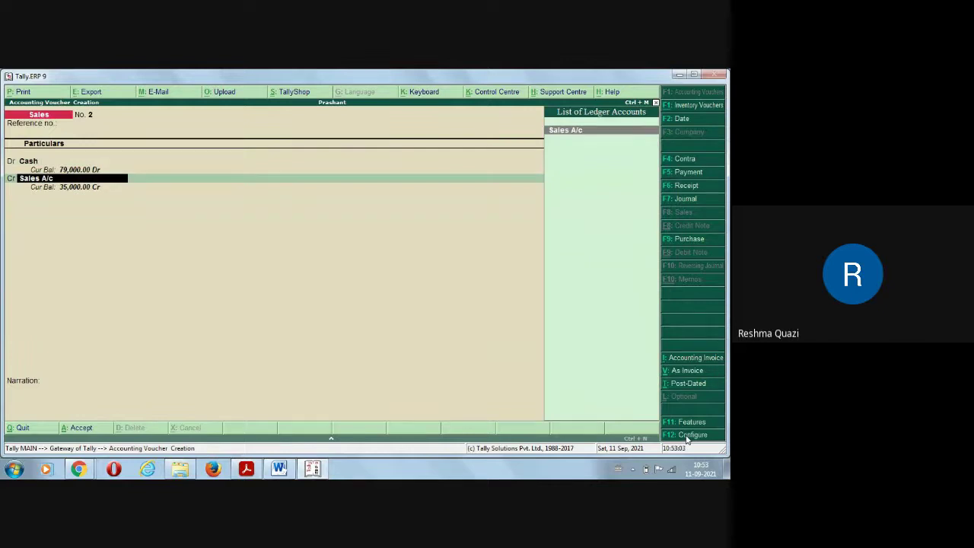
- Credit Sales A/c with 10,000, leave the narration blank and save the cash sales voucher
key("Return")
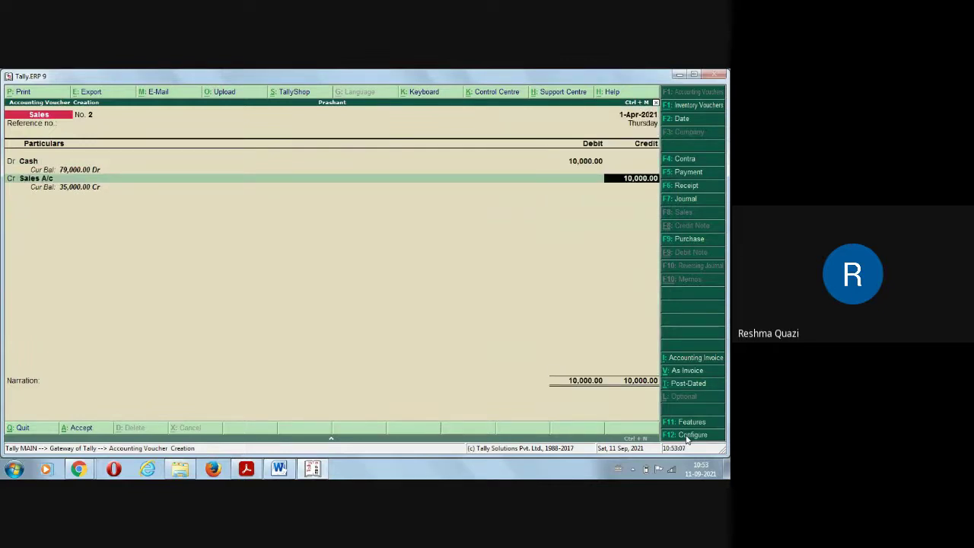
key("Return")
key("Return")
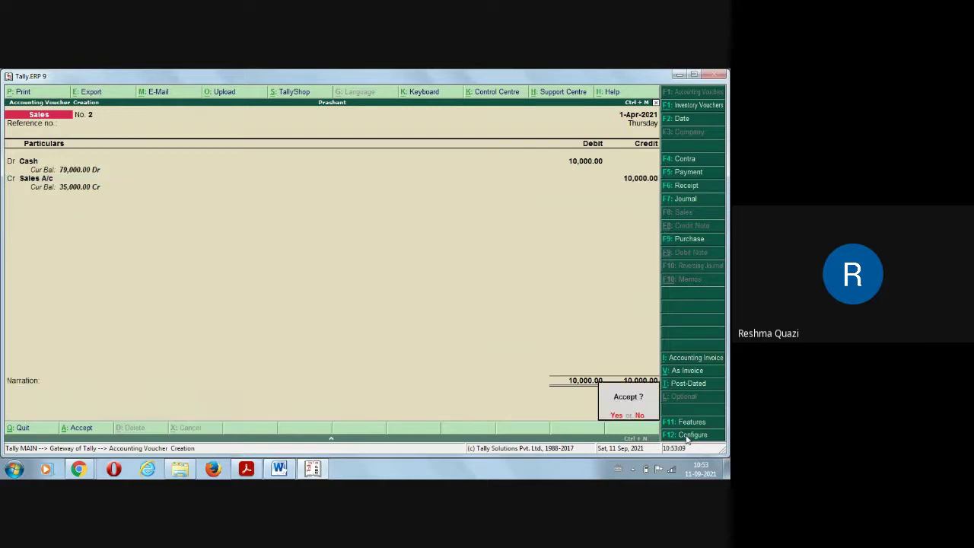
key("Return")
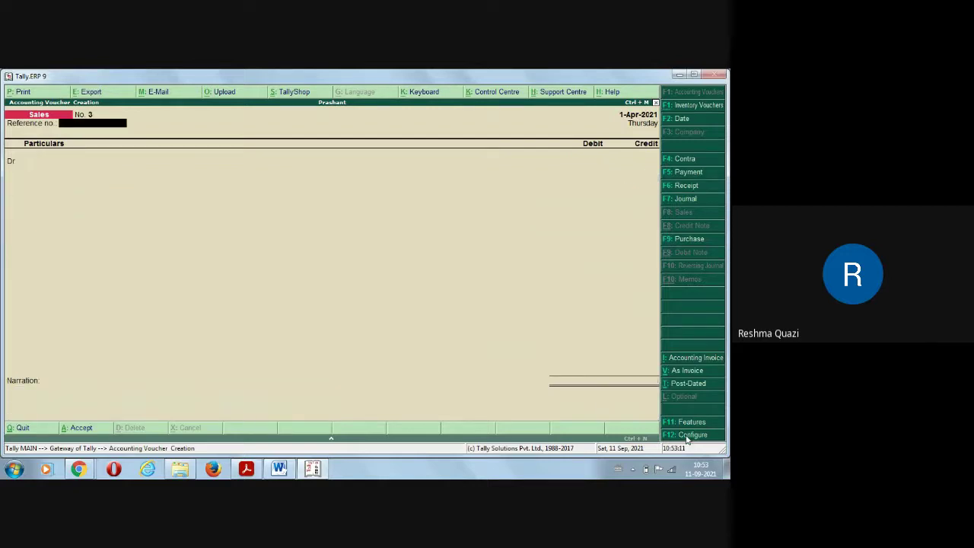
- Check the 15 April goods sale in the PDF and leave the new sales voucher's reference number blank
key("alt+Tab")
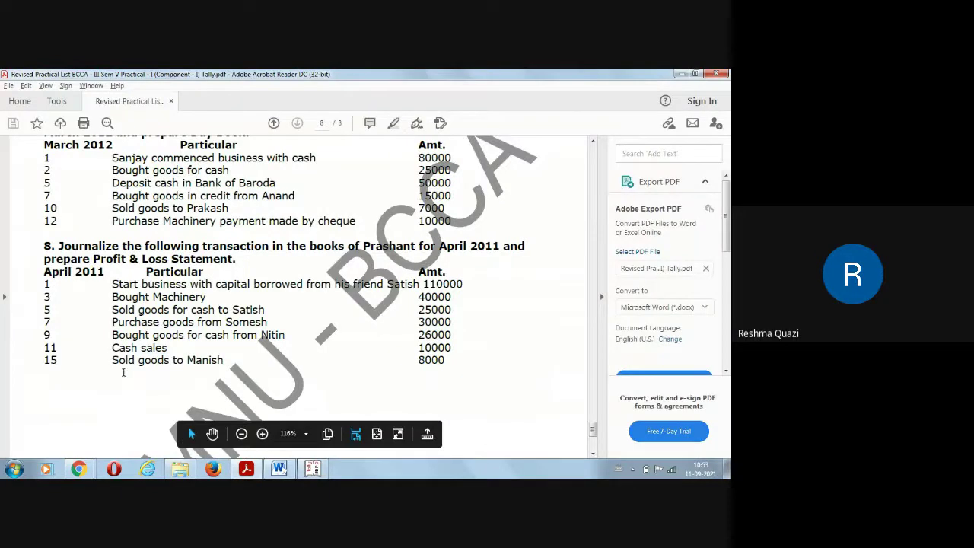
left_click_drag(112, 360, 219, 362)
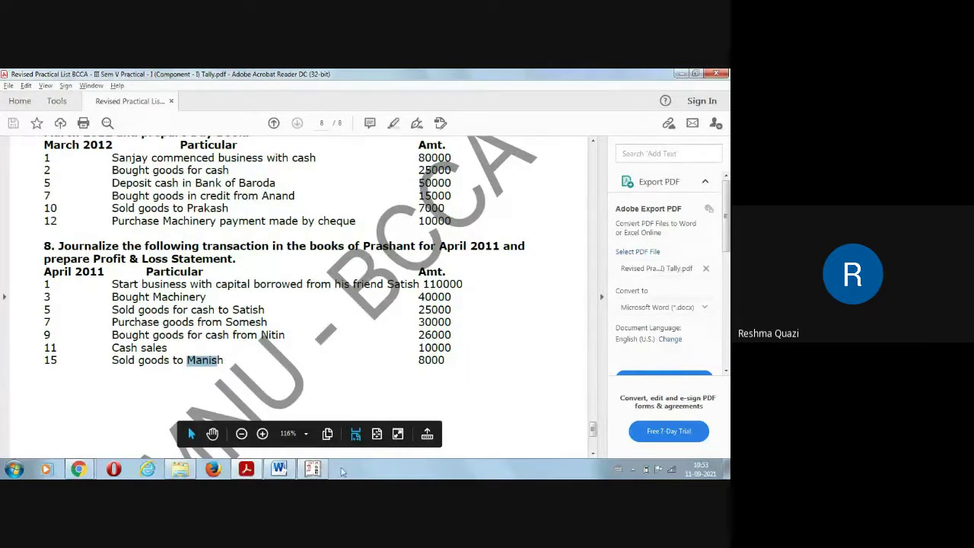
left_click(313, 470)
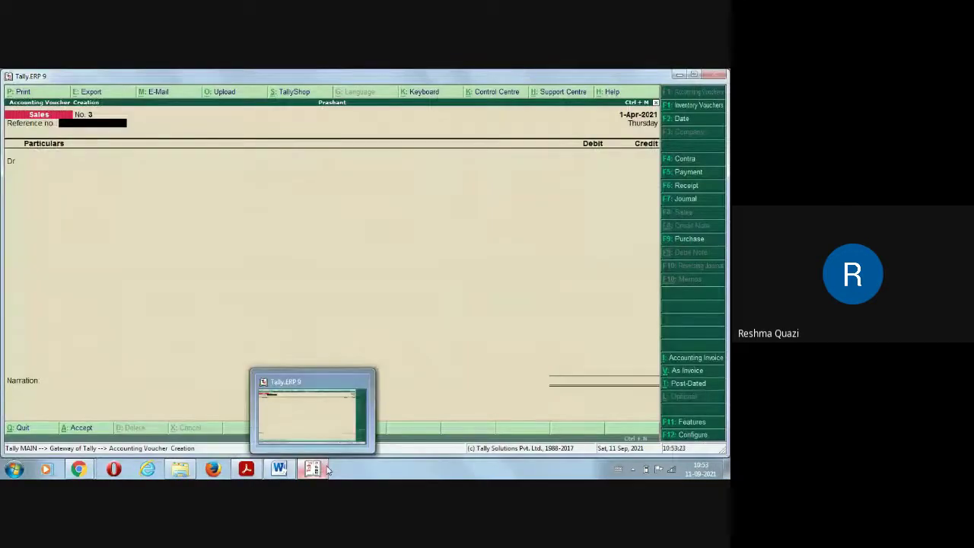
key("Return")
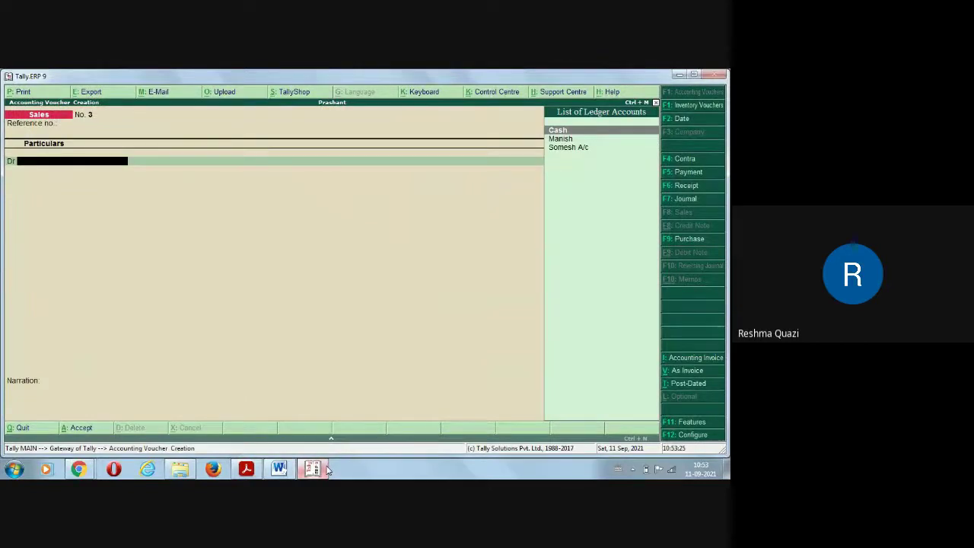
- Select the 15 April customer's account for the debit entry and accept the default buyer's details
key("Down")
key("Return")
key("Return")
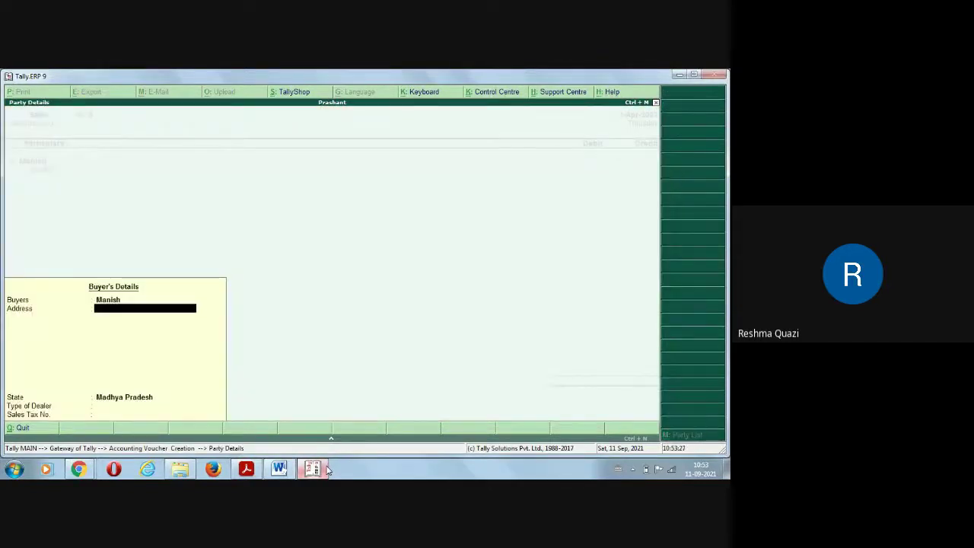
key("Return")
key("Return")
key("Return")
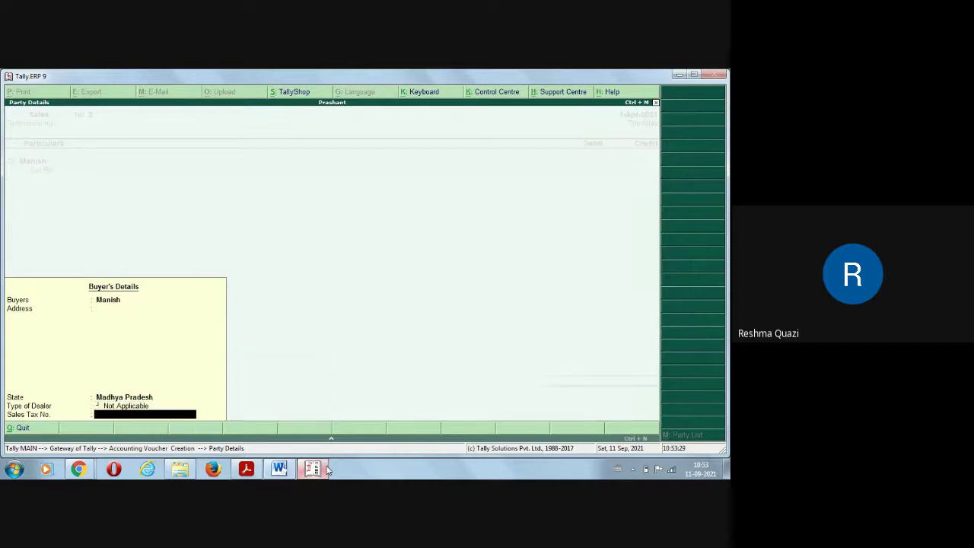
key("Return")
- Debit the customer and credit Sales A/c with 8,000, leave the narration blank and save the sales voucher
type("8")
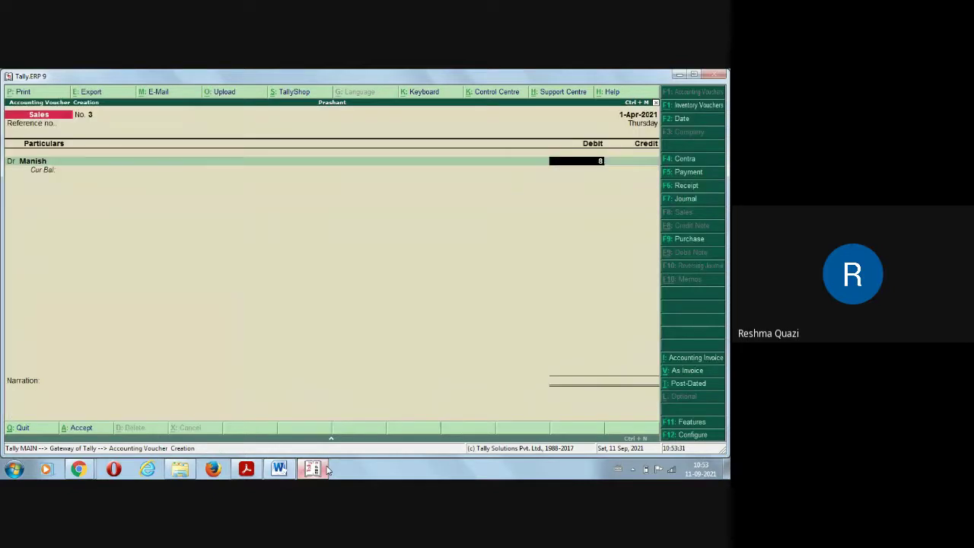
type("000")
key("Return")
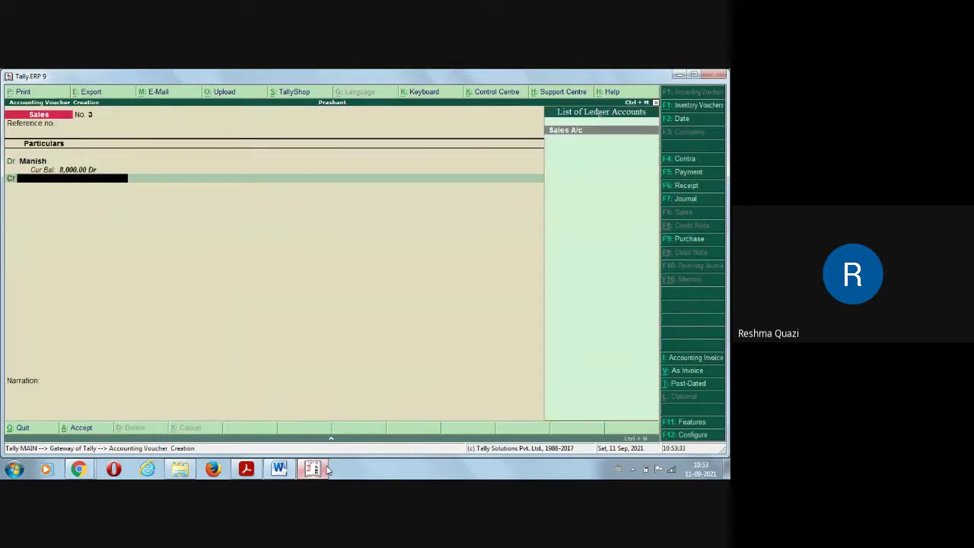
key("Return")
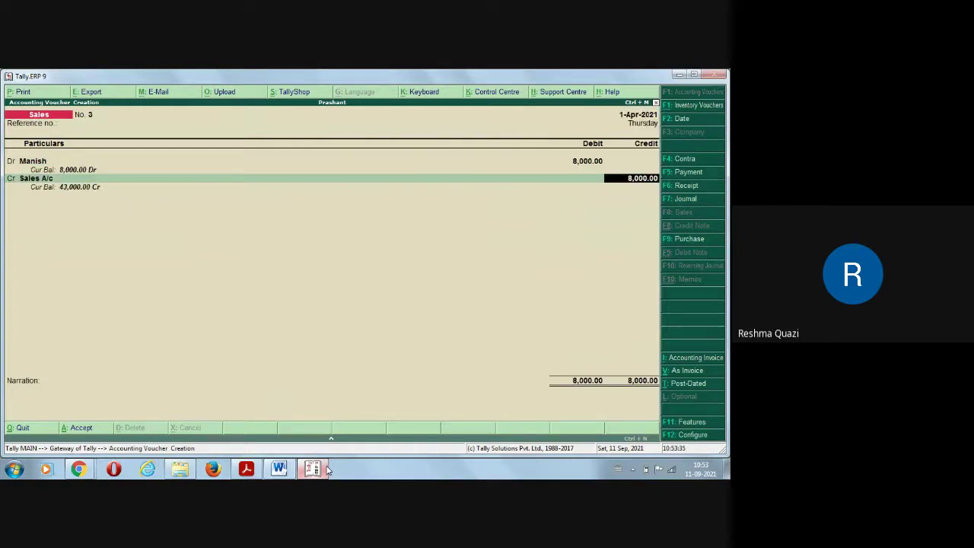
key("Return")
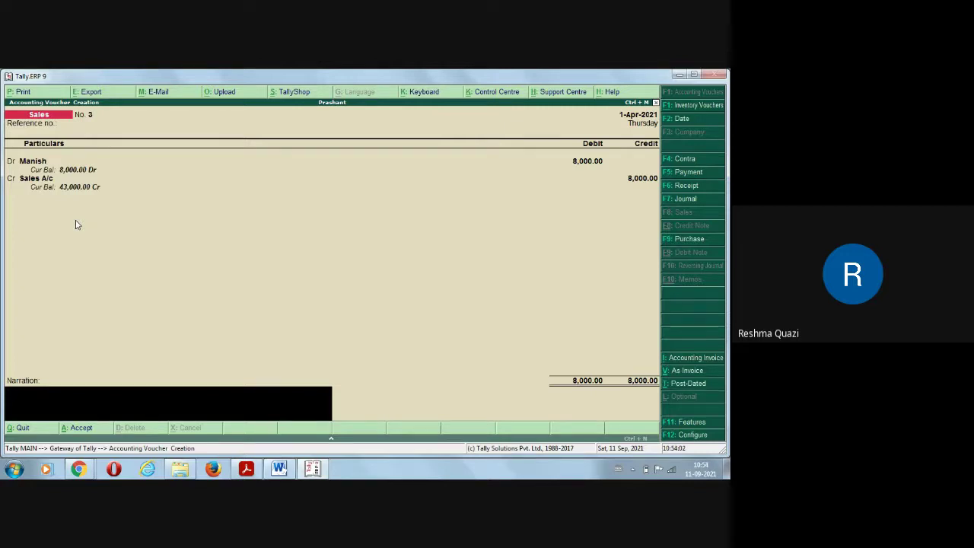
key("Return")
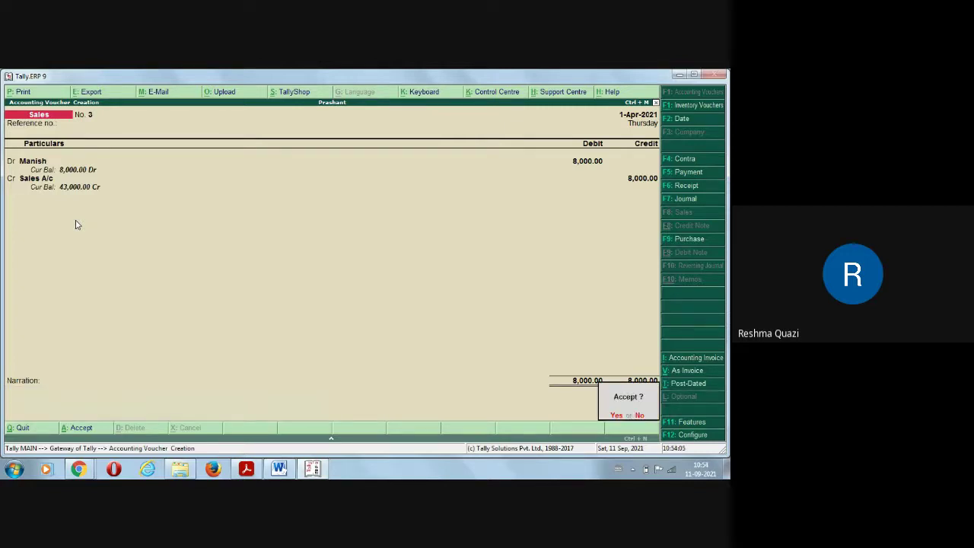
key("Return")
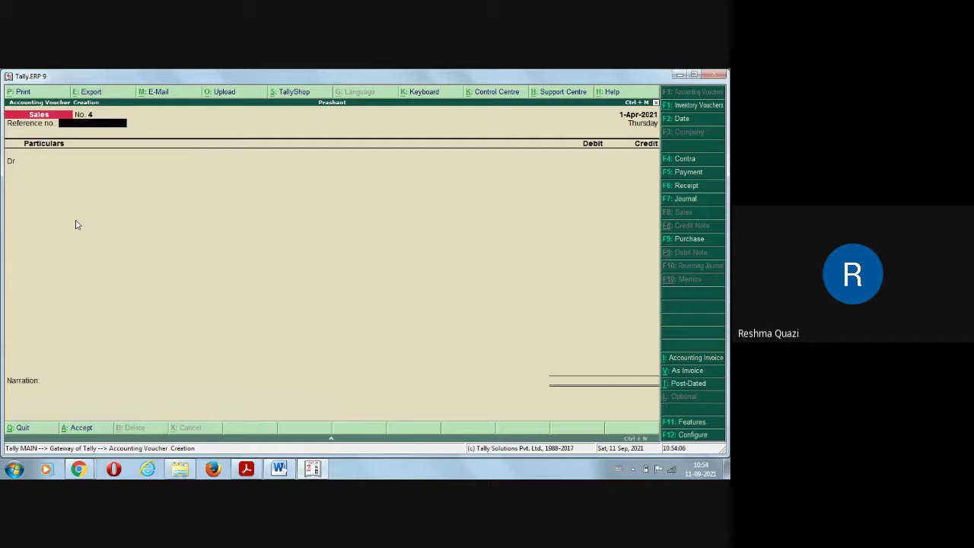
- Review exercise 8's transaction list and its Profit & Loss Statement requirement in the PDF, then return to Tally
left_click(238, 467)
left_click_drag(111, 284, 224, 360)
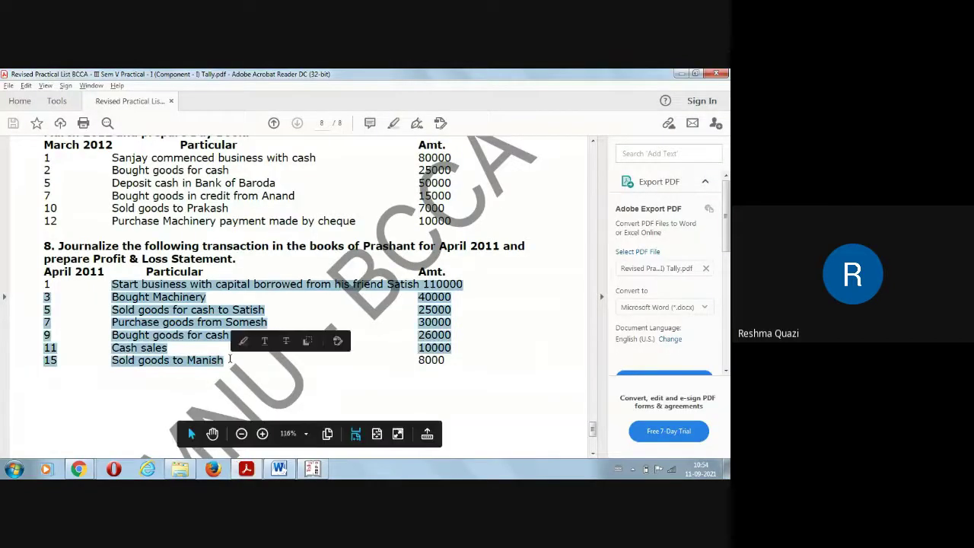
left_click_drag(93, 259, 233, 260)
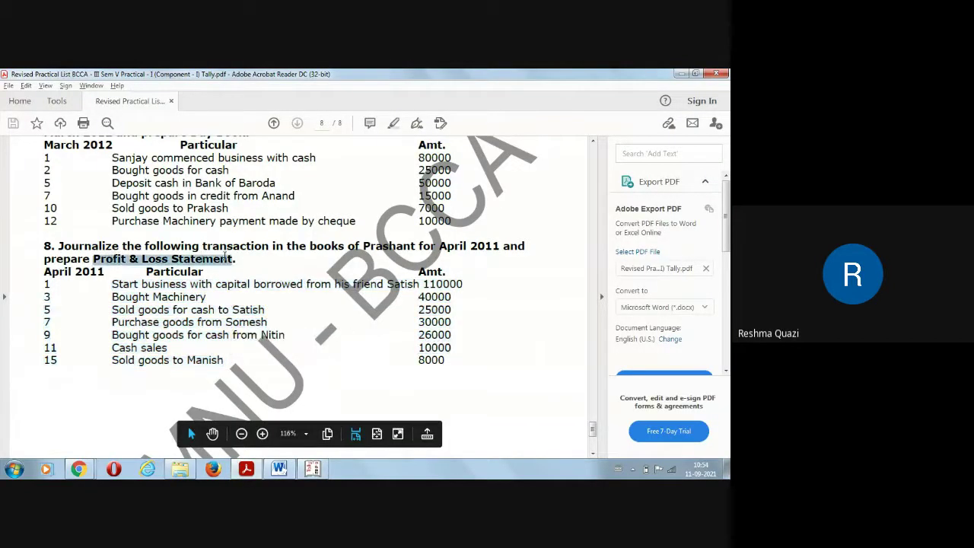
left_click(310, 469)
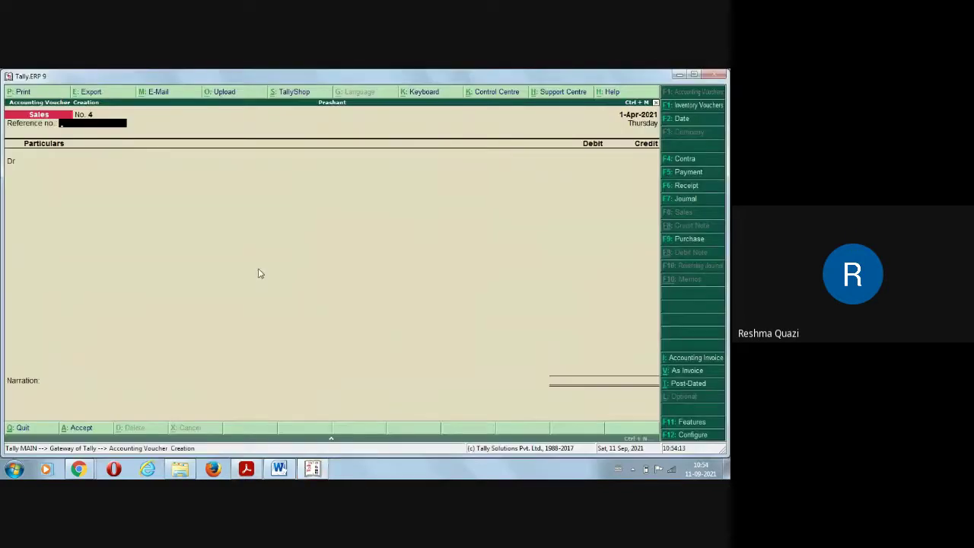
- Leave voucher entry and view the company's Profit & Loss A/c report from the Gateway of Tally
key("Escape")
key("Return")
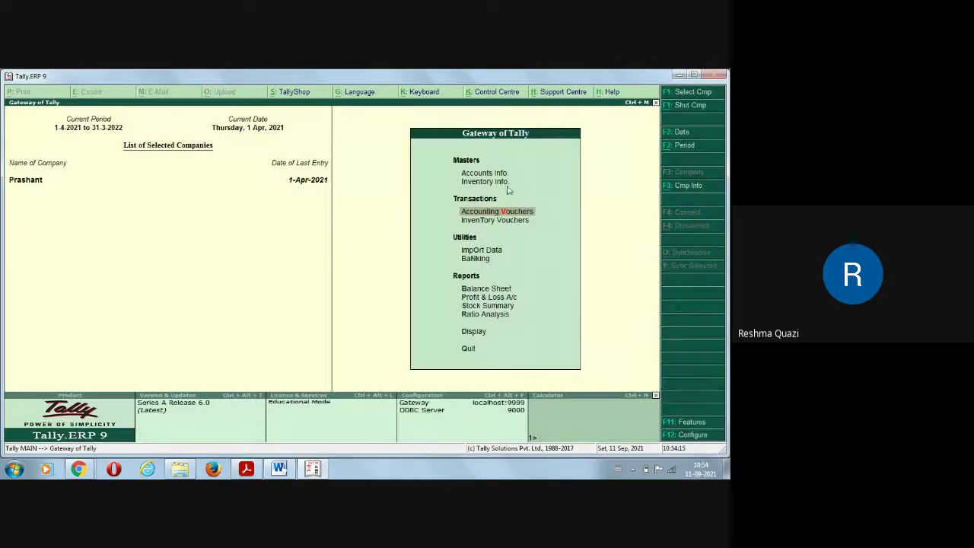
left_click(485, 292)
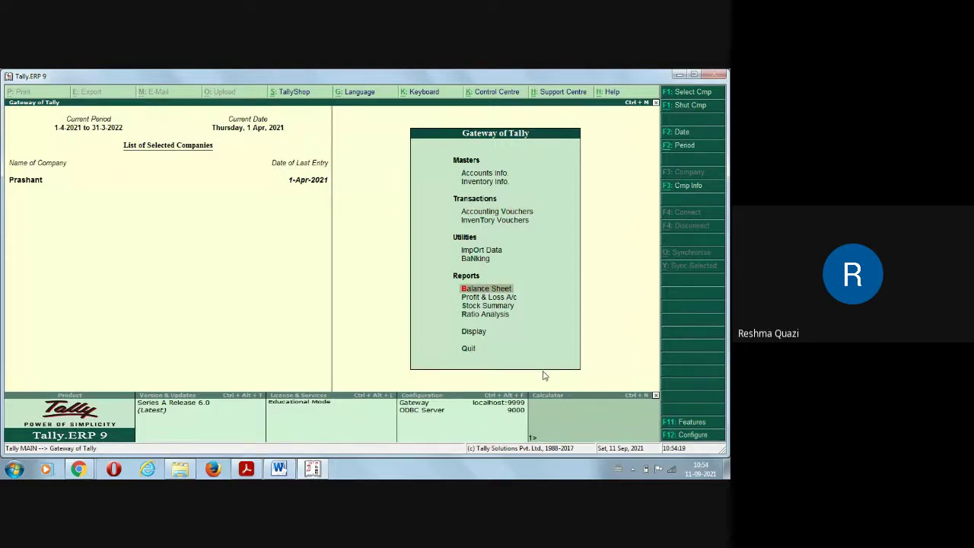
key("Down")
key("Return")
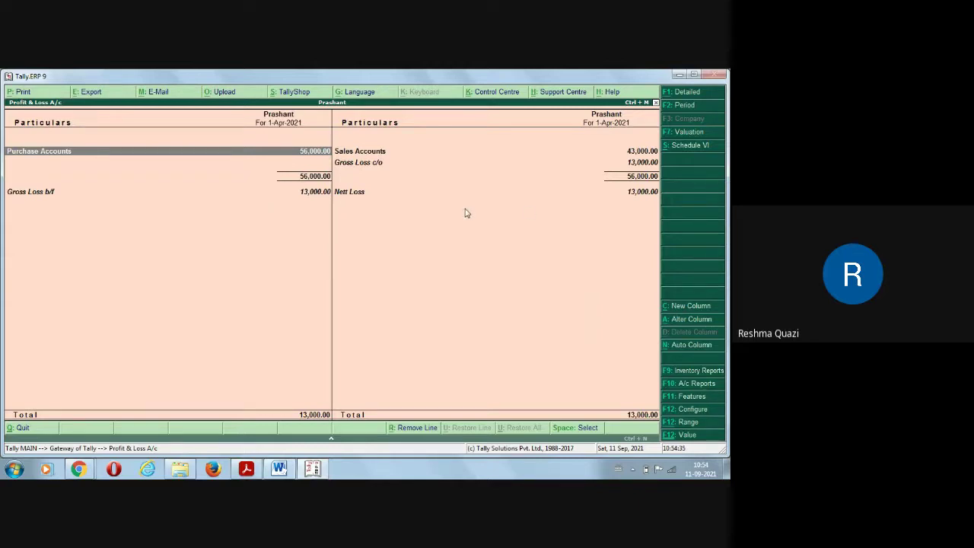
key("Escape")
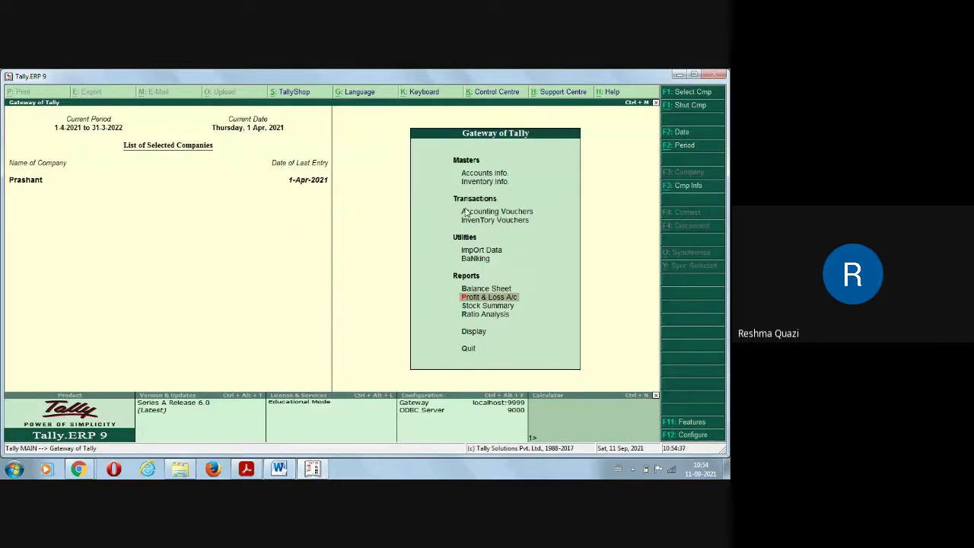
- Open the Balance Sheet and examine its assets side, selecting Current Assets
key("Up")
key("Return")
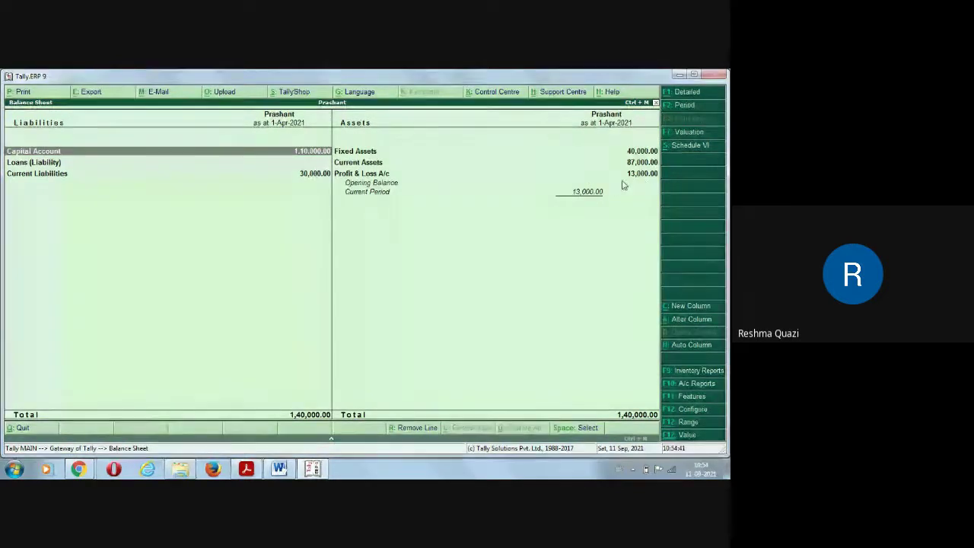
key("Right")
key("Down")
key("Down")
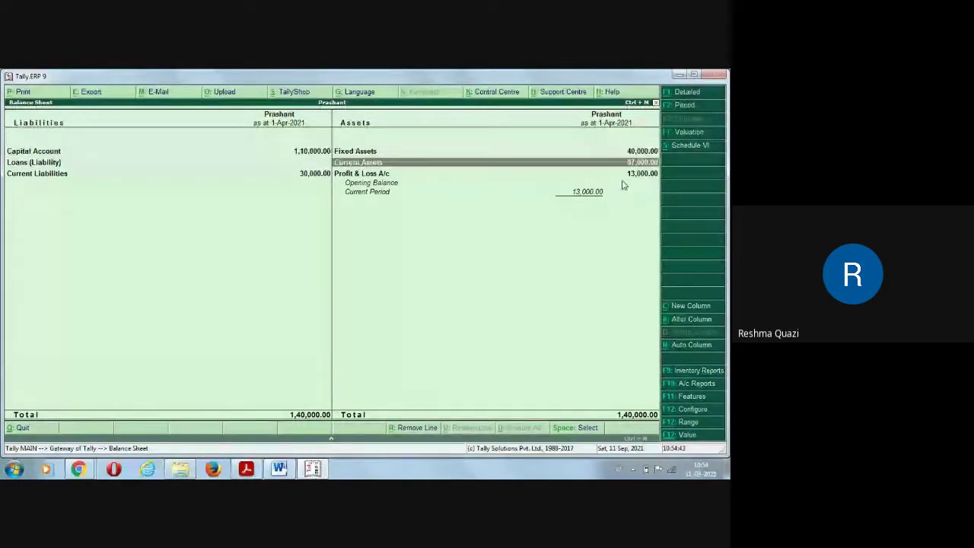
key("Up")
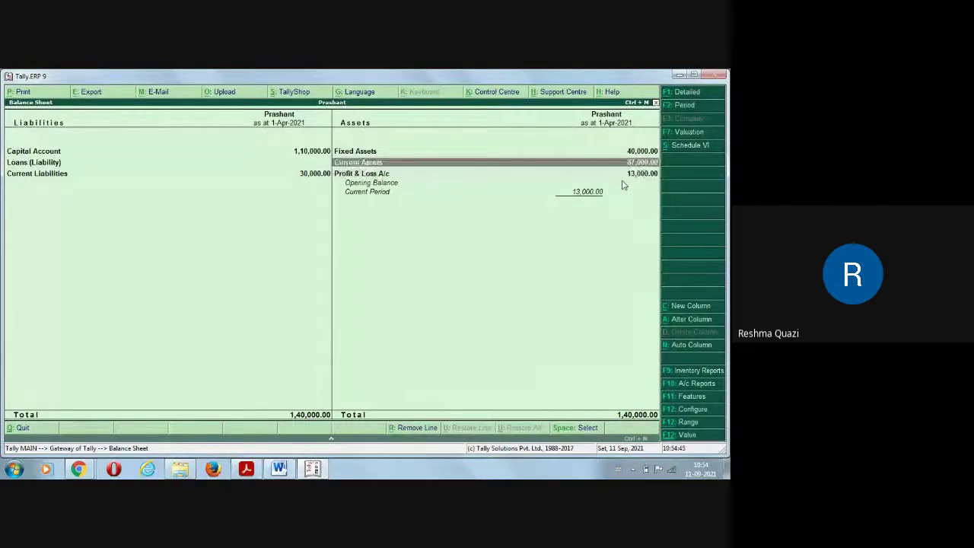
- Drill down from Current Assets through Sundry Debtors to the customer's April sales voucher, then return to the Gateway of Tally
key("Return")
key("Return")
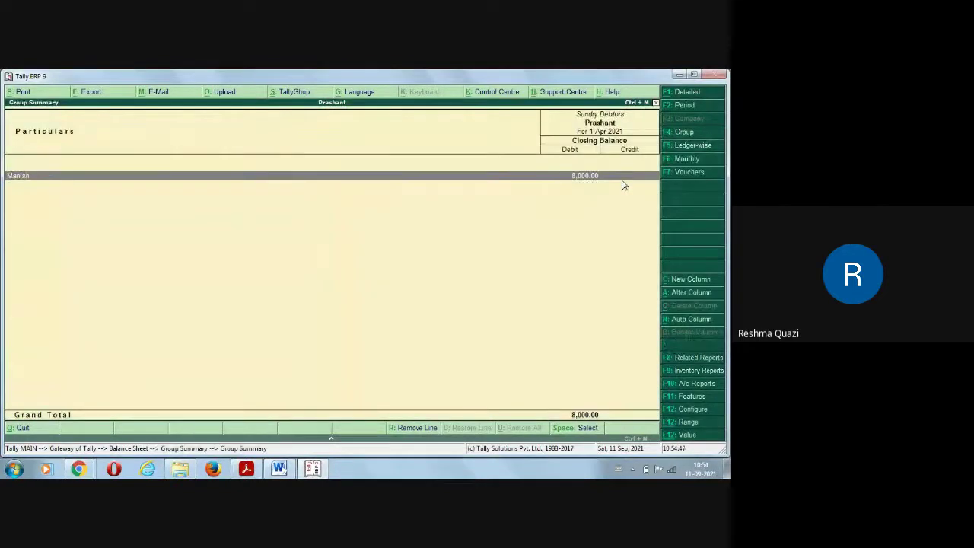
key("Return")
key("Return")
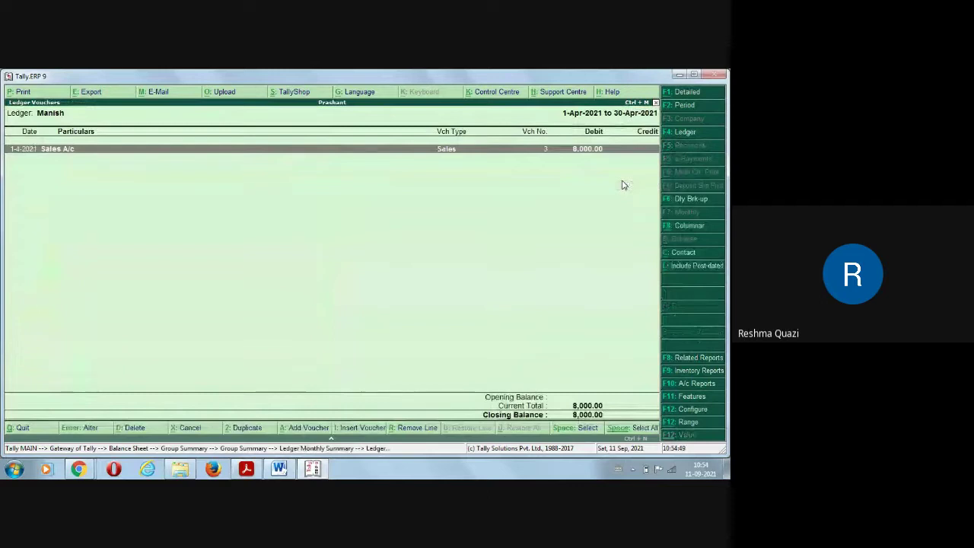
key("Return")
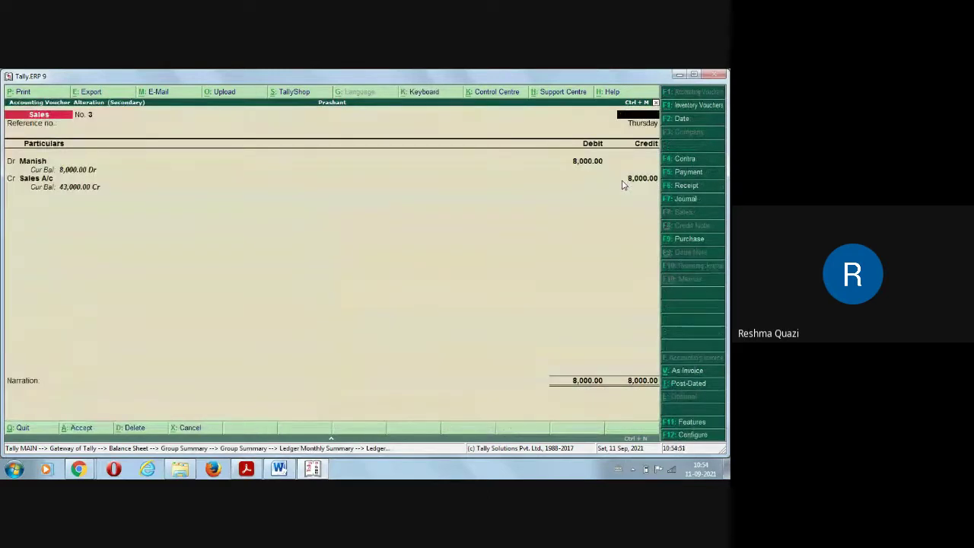
key("Escape")
key("Escape")
key("Escape")
key("Escape")
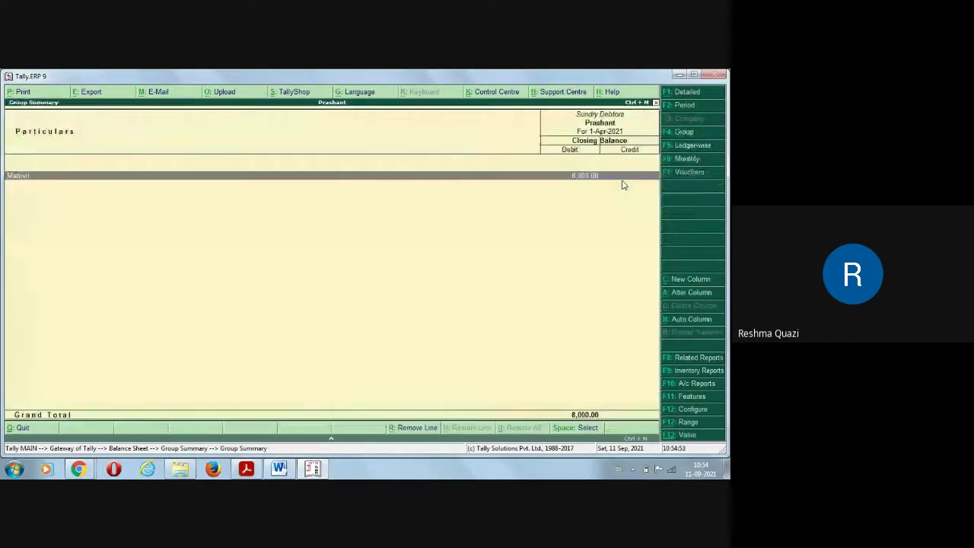
key("Escape")
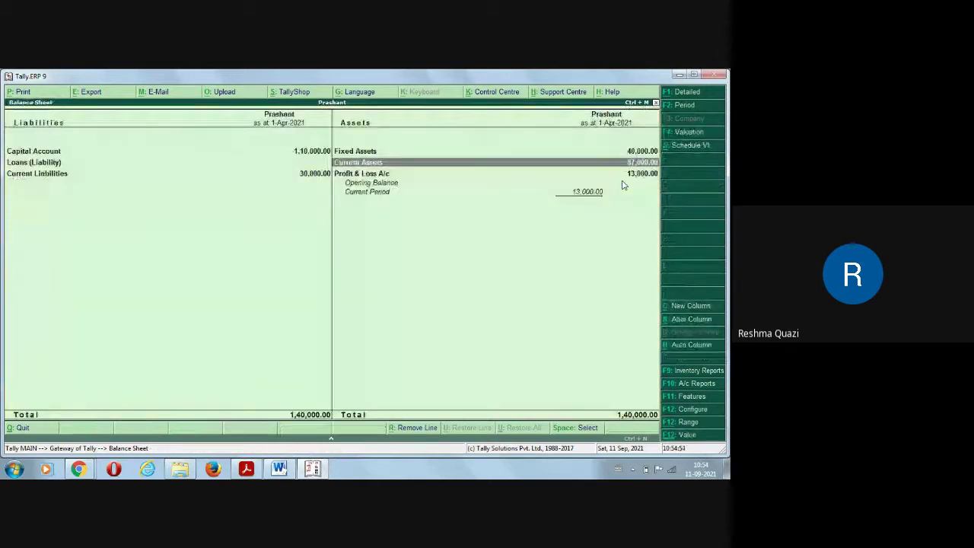
key("Escape")
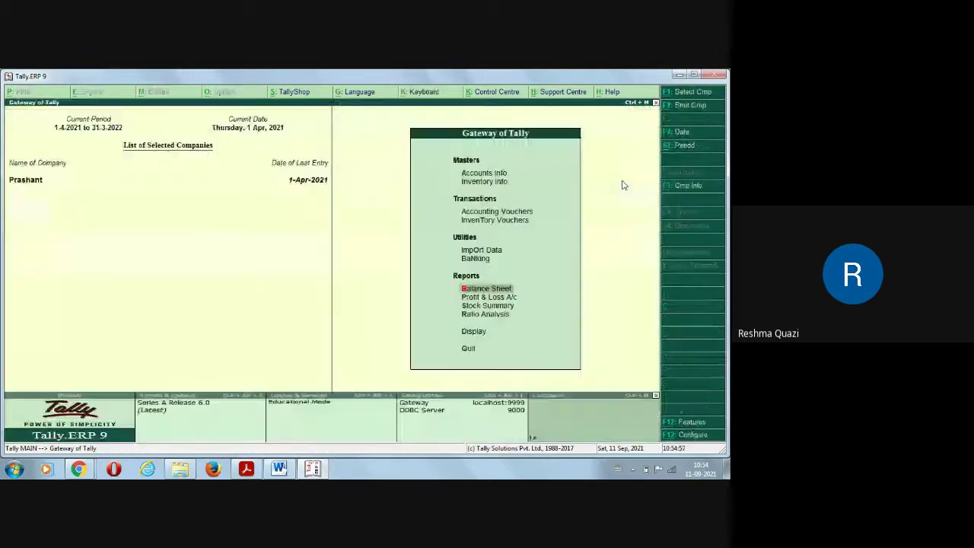
- Display the Day Book and review the recorded payment, receipt, sales and purchase vouchers, then return to the Gateway of Tally
key("d")
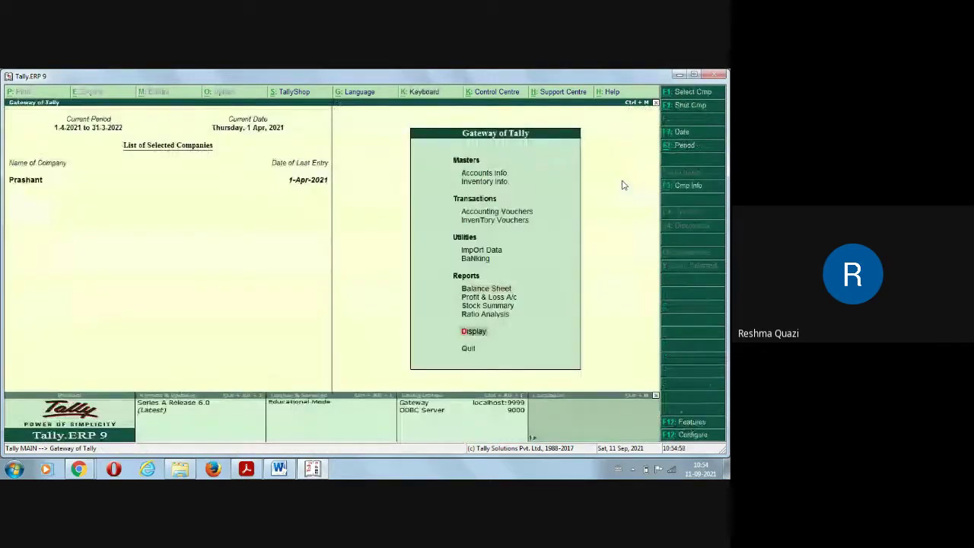
key("a")
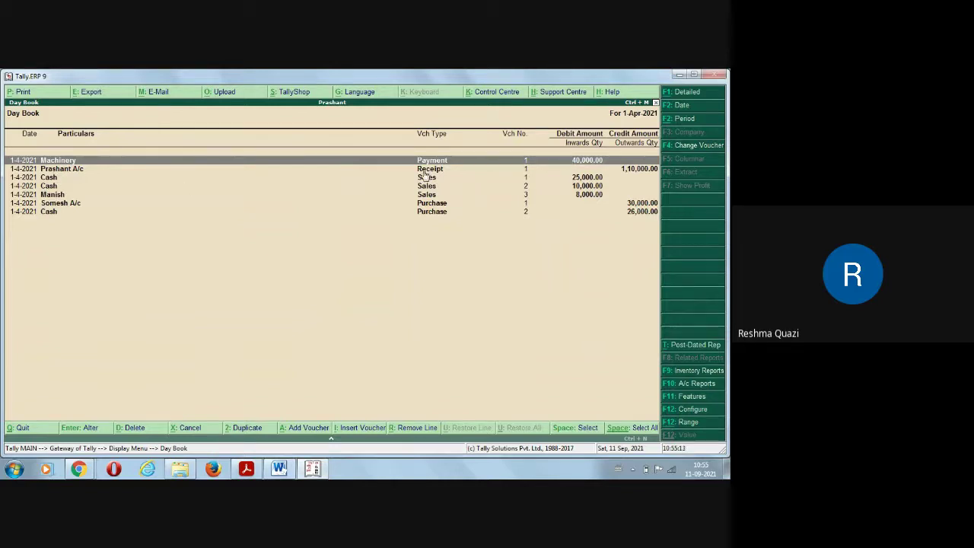
key("Down")
key("Down")
key("Down")
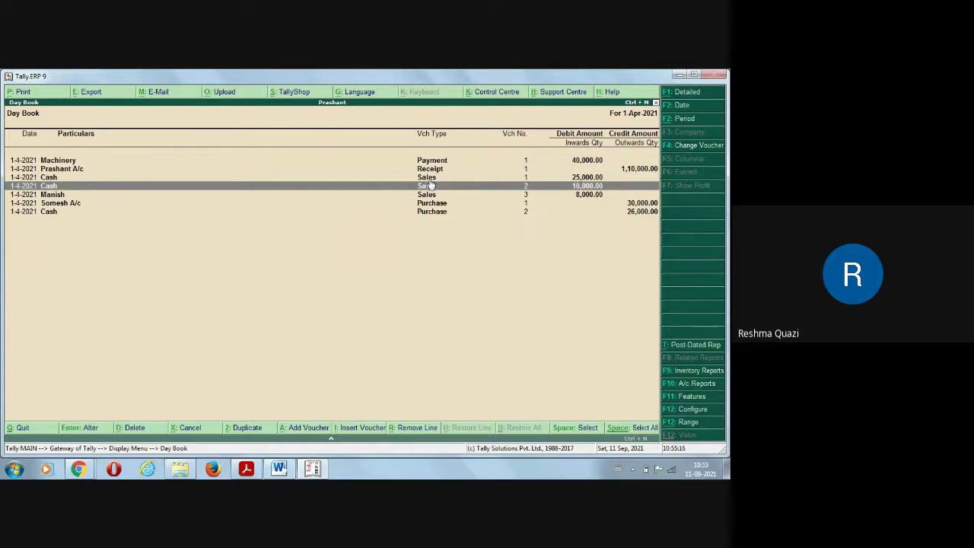
key("Up")
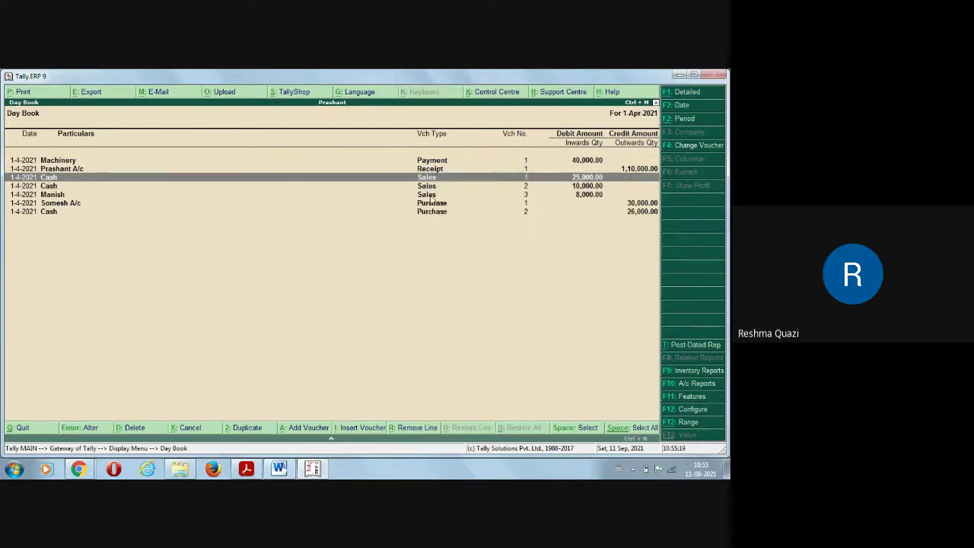
key("Down")
key("Down")
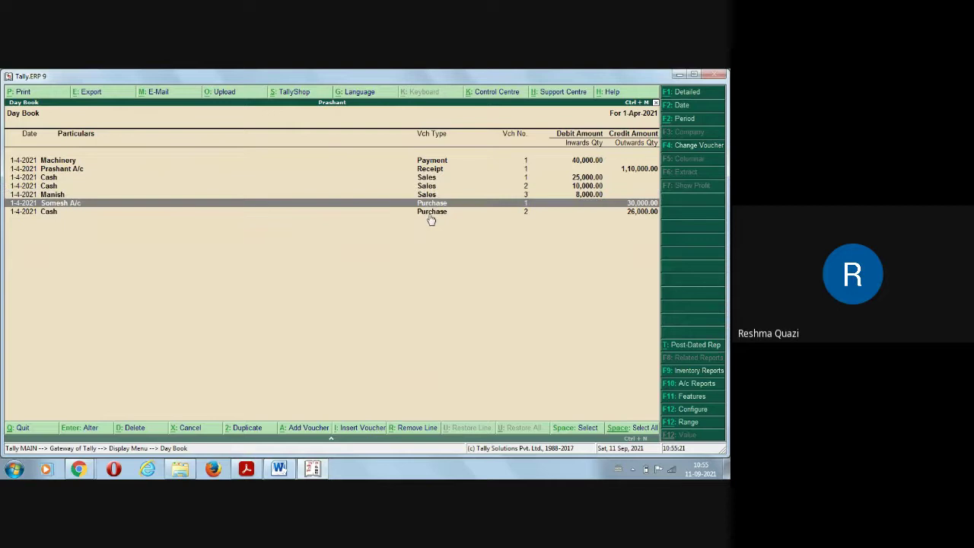
key("Down")
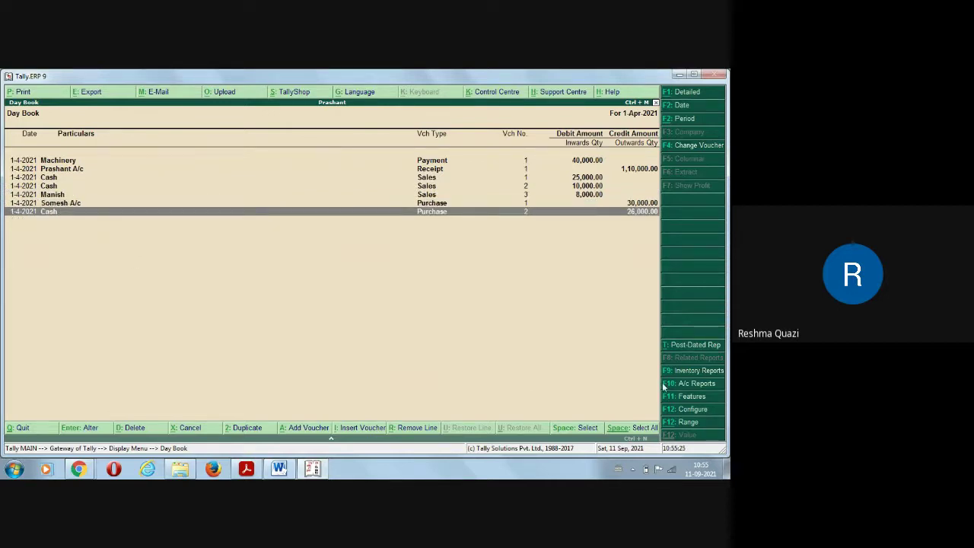
key("Escape")
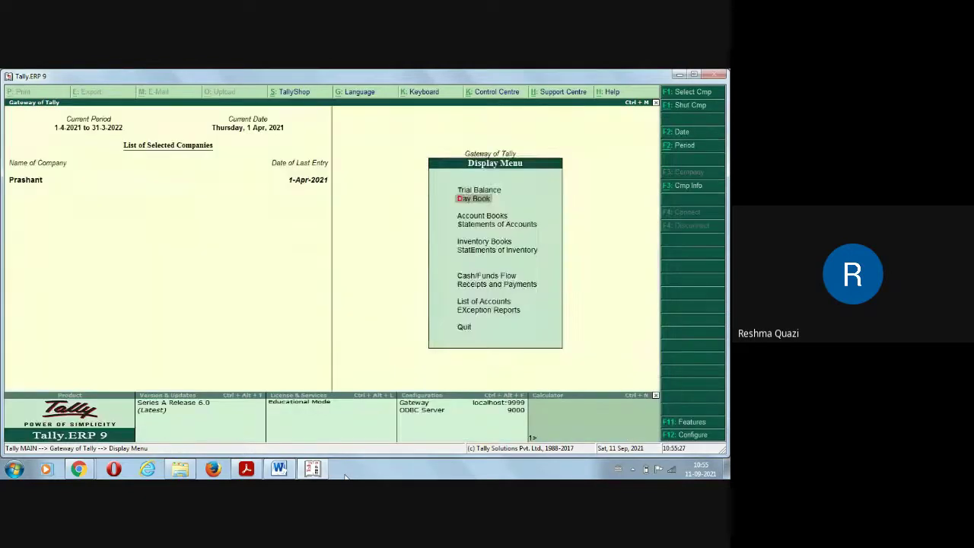
key("Escape")
- Open the Profit & Loss A/c report and expand it to the detailed view
key("Up")
key("Up")
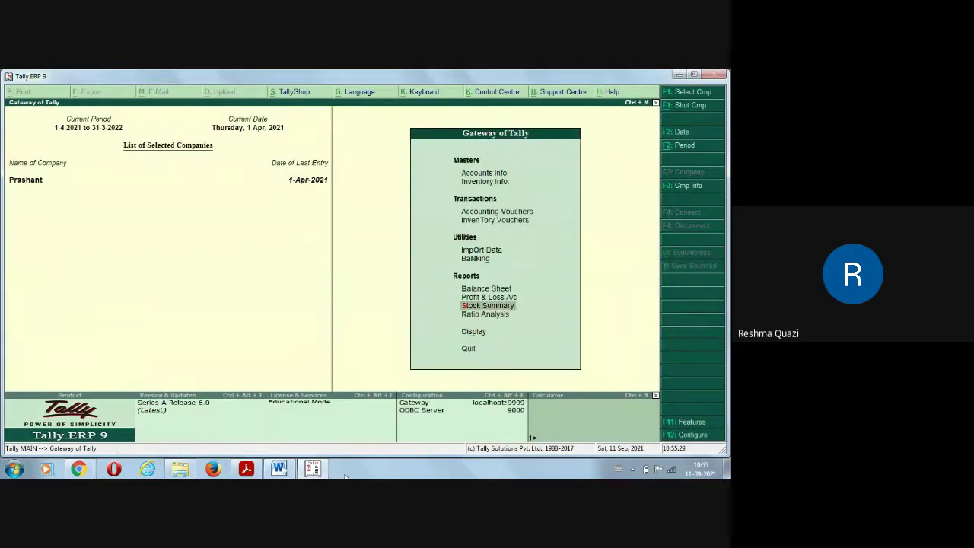
key("Return")
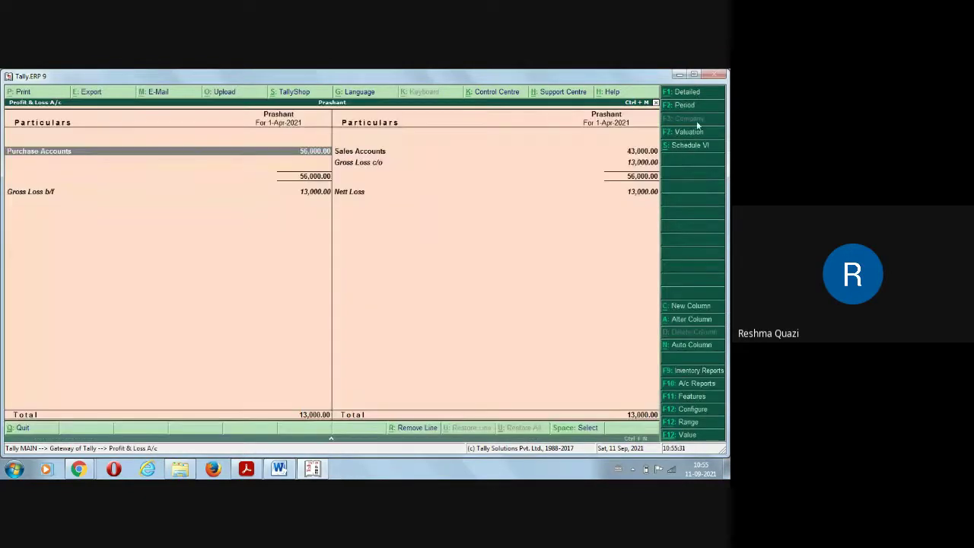
left_click(683, 94)
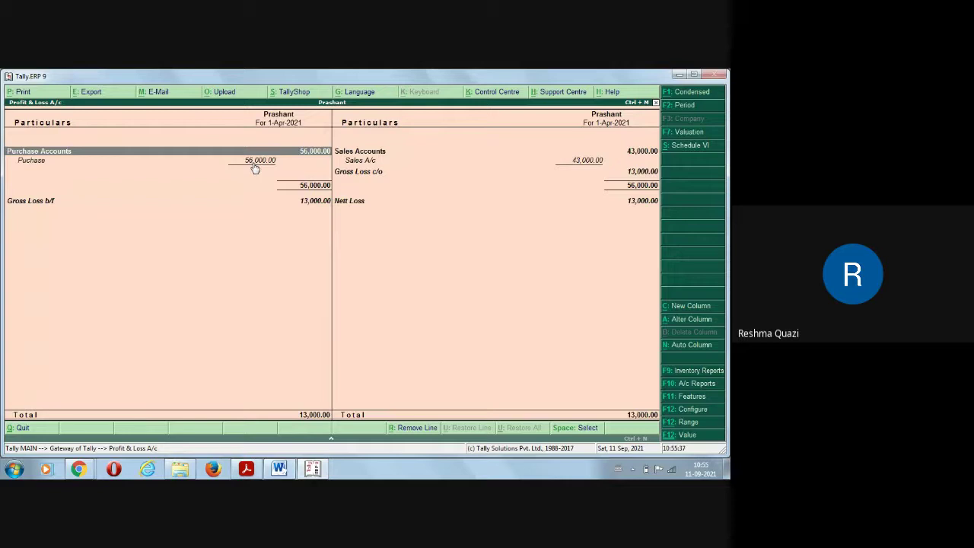
- Check the amounts of the 7 and 9 April goods purchases in the exercise PDF
left_click(246, 469)
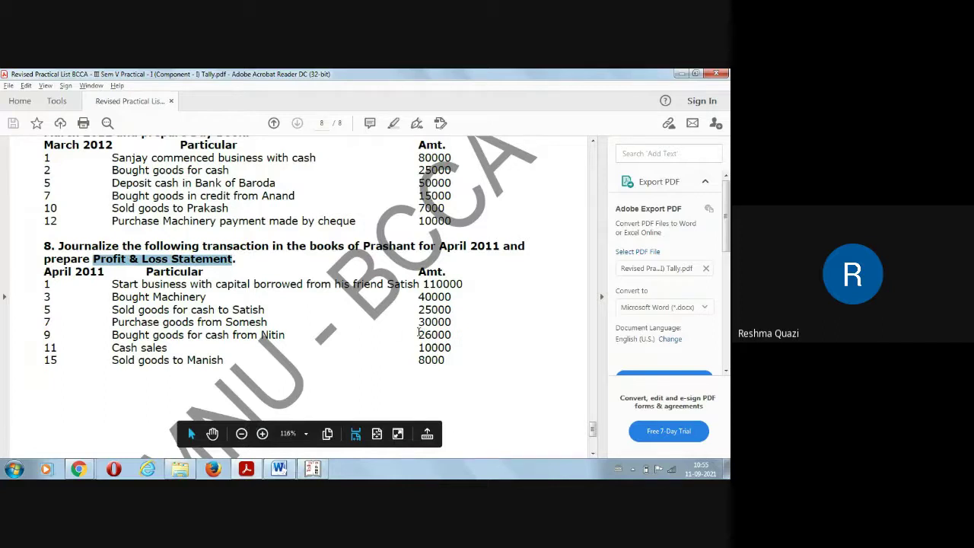
left_click_drag(416, 335, 455, 335)
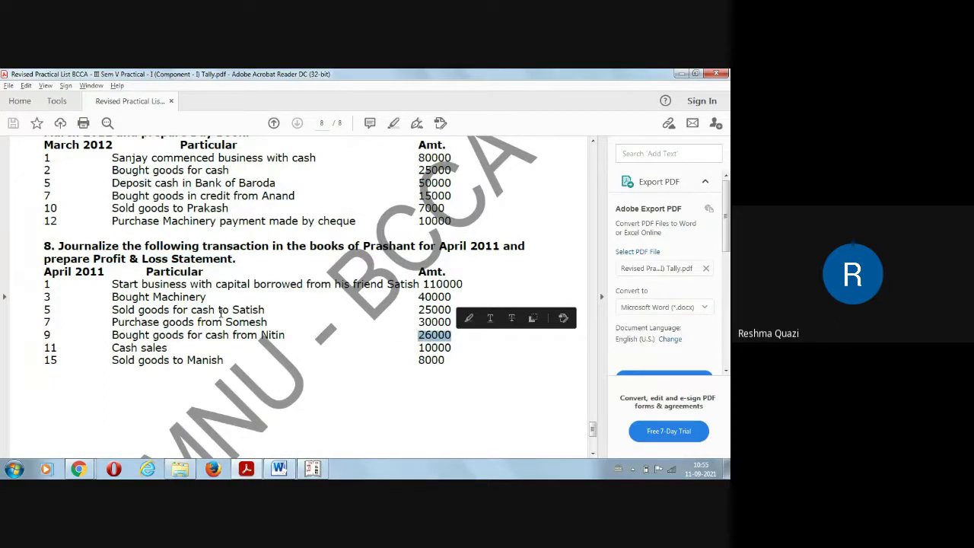
left_click(417, 322)
left_click_drag(417, 322, 452, 322)
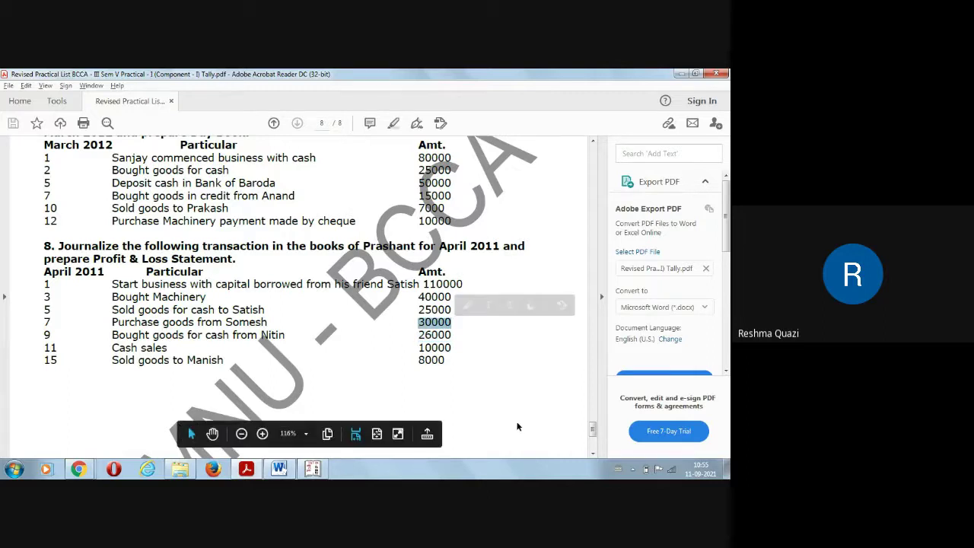
- Compare the Sales Accounts figure in the Profit & Loss A/c with the 5, 11 and 15 April sales amounts in the exercise PDF
key("alt+Tab")
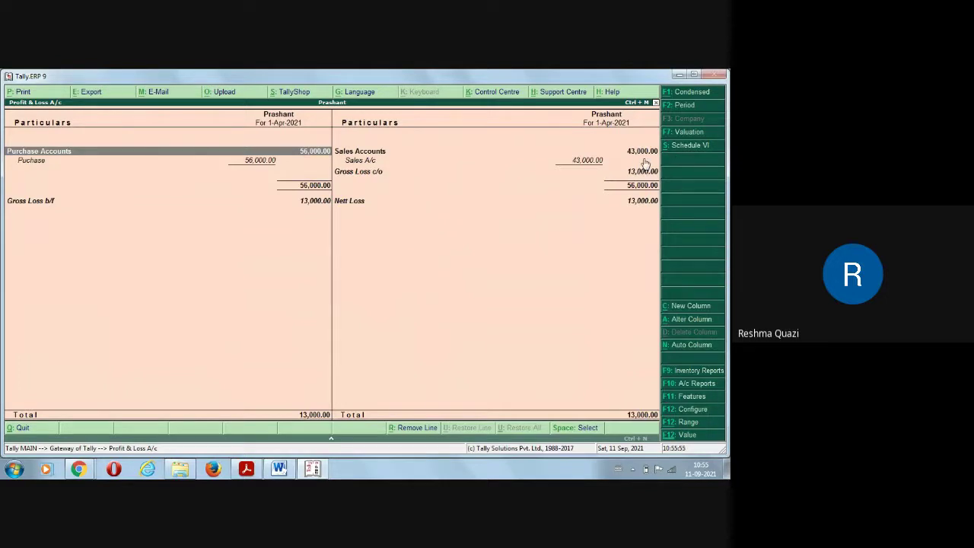
key("alt+Tab")
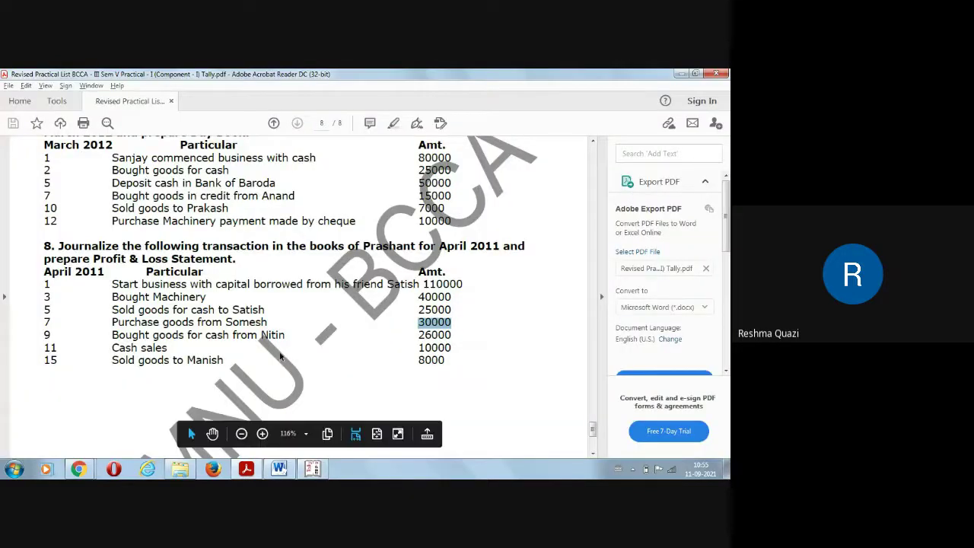
mouse_move(431, 366)
left_mouse_down()
mouse_move(421, 362)
mouse_move(437, 350)
left_mouse_up()
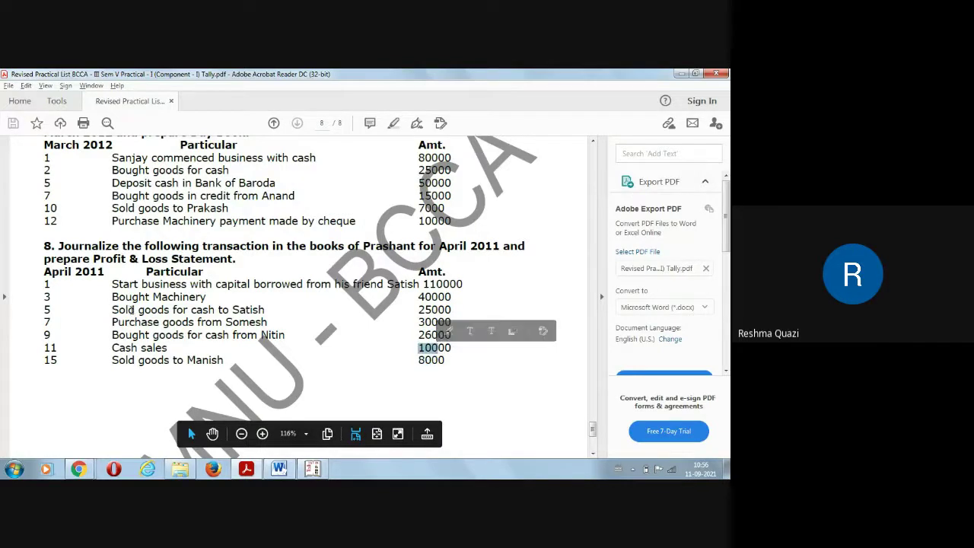
left_click_drag(417, 309, 457, 311)
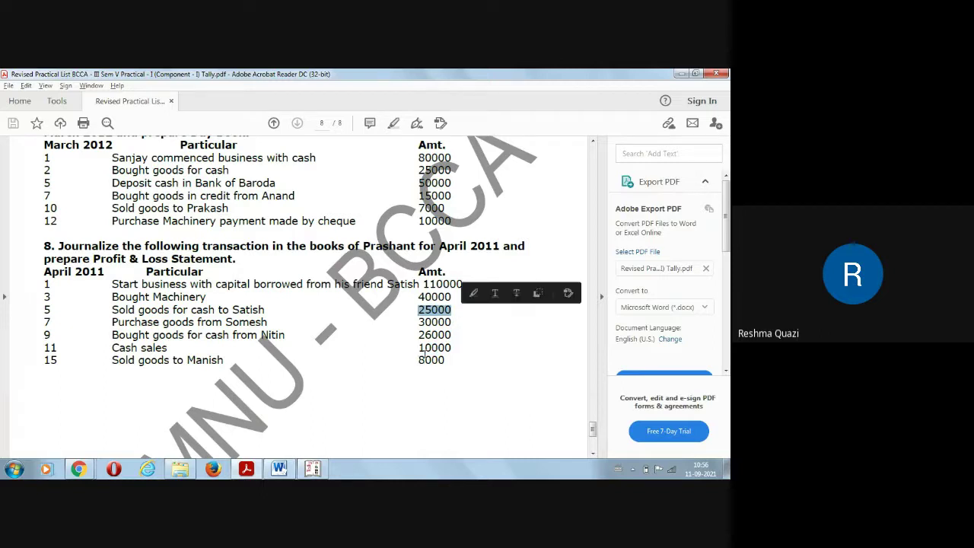
left_click_drag(416, 349, 451, 348)
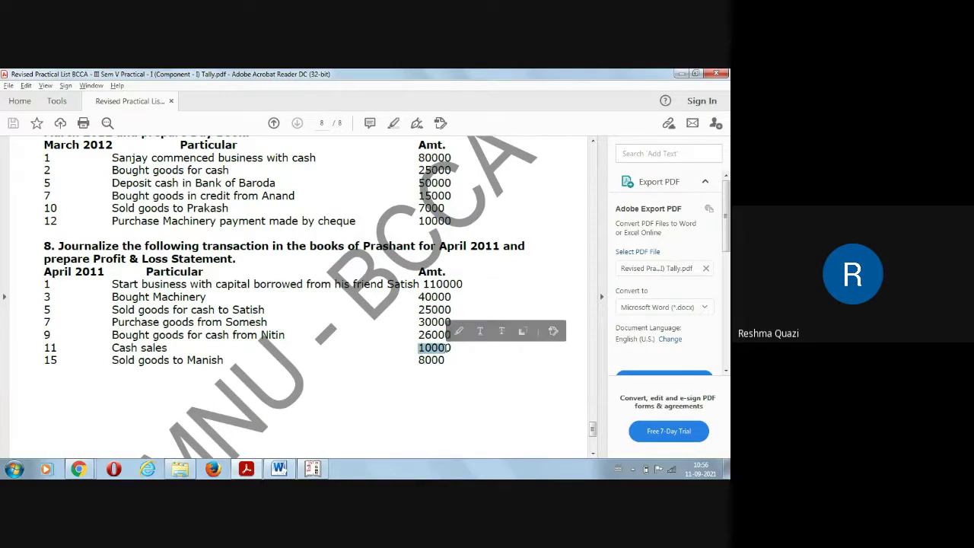
left_click_drag(417, 309, 431, 310)
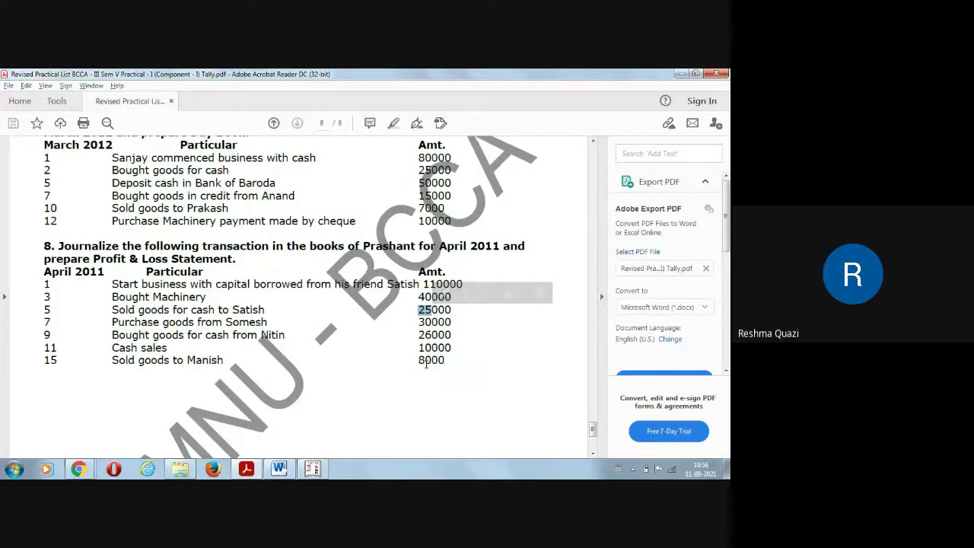
key("alt+Tab")
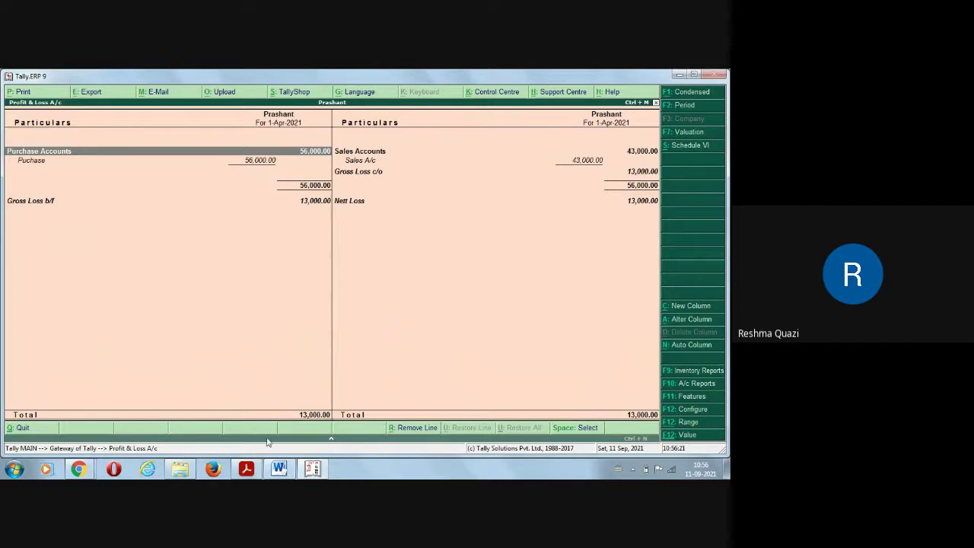
- Switch to the Google Meet call in Chrome and stop presenting the screen
mouse_move(95, 472)
left_click(163, 420)
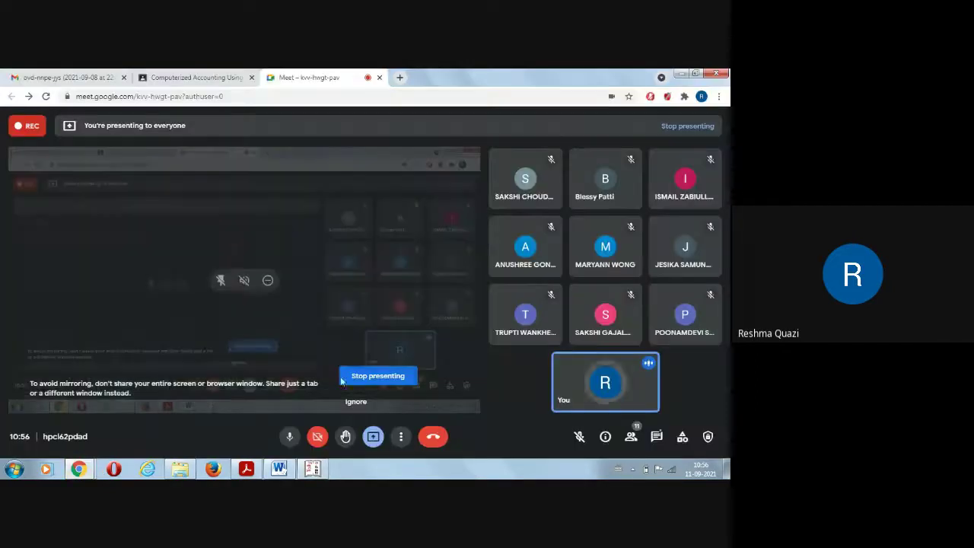
left_click(358, 376)
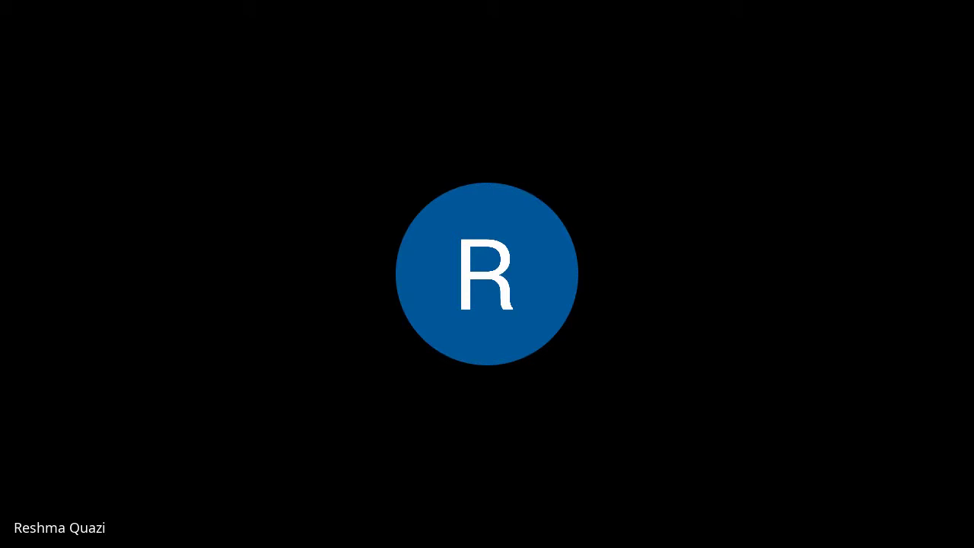